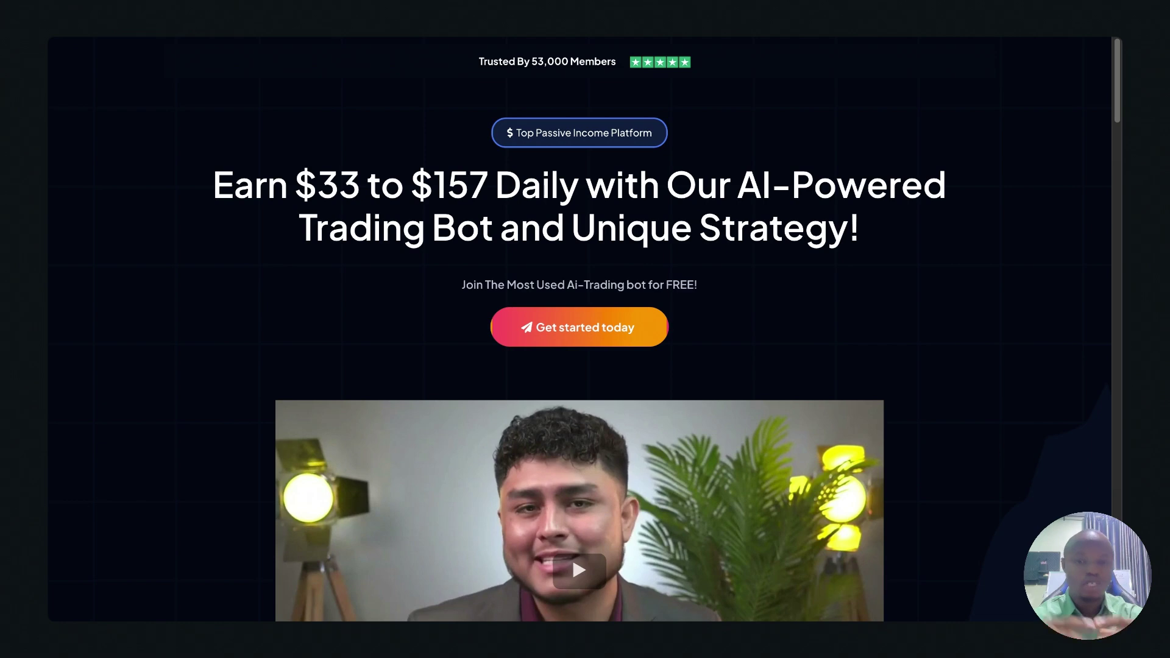
- Examine the example trading-bot landing page, from headline and video through testimonials, client results and FAQ to the sign-up form
scroll(640, 320, down, 15)
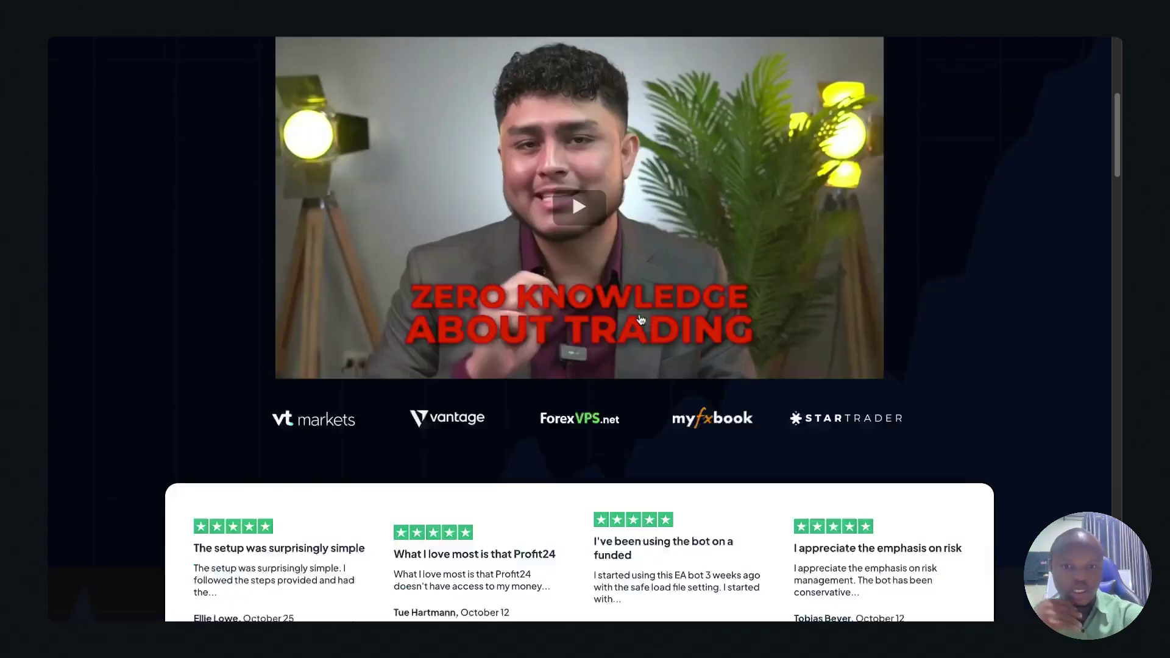
scroll(640, 320, down, 20)
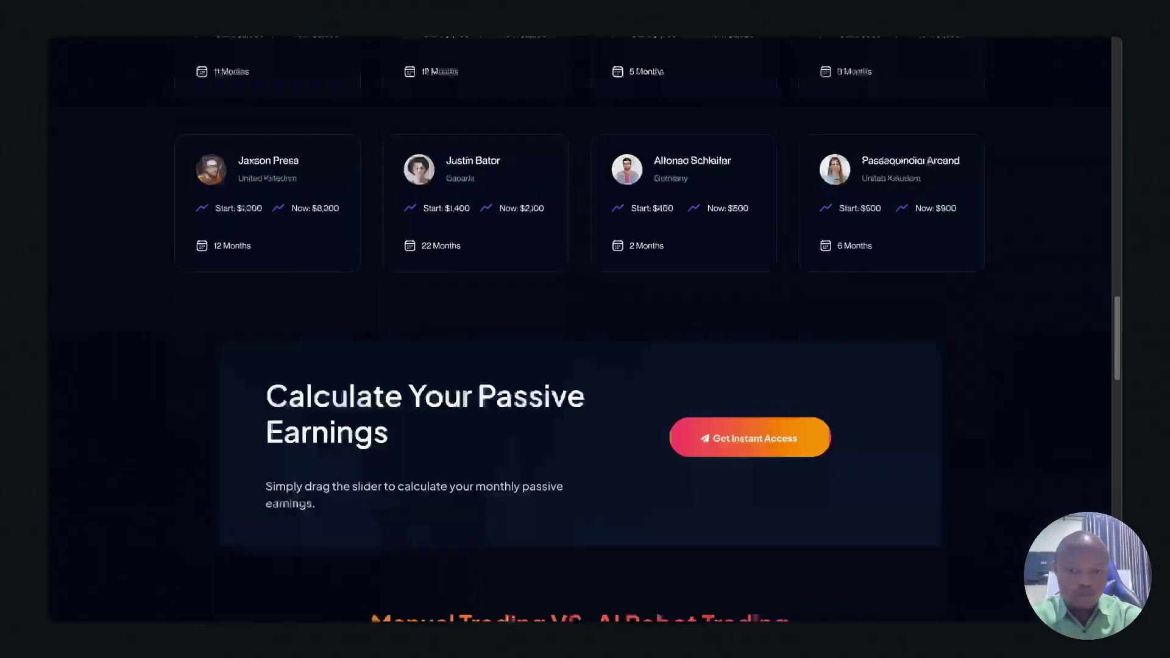
scroll(580, 329, down, 15)
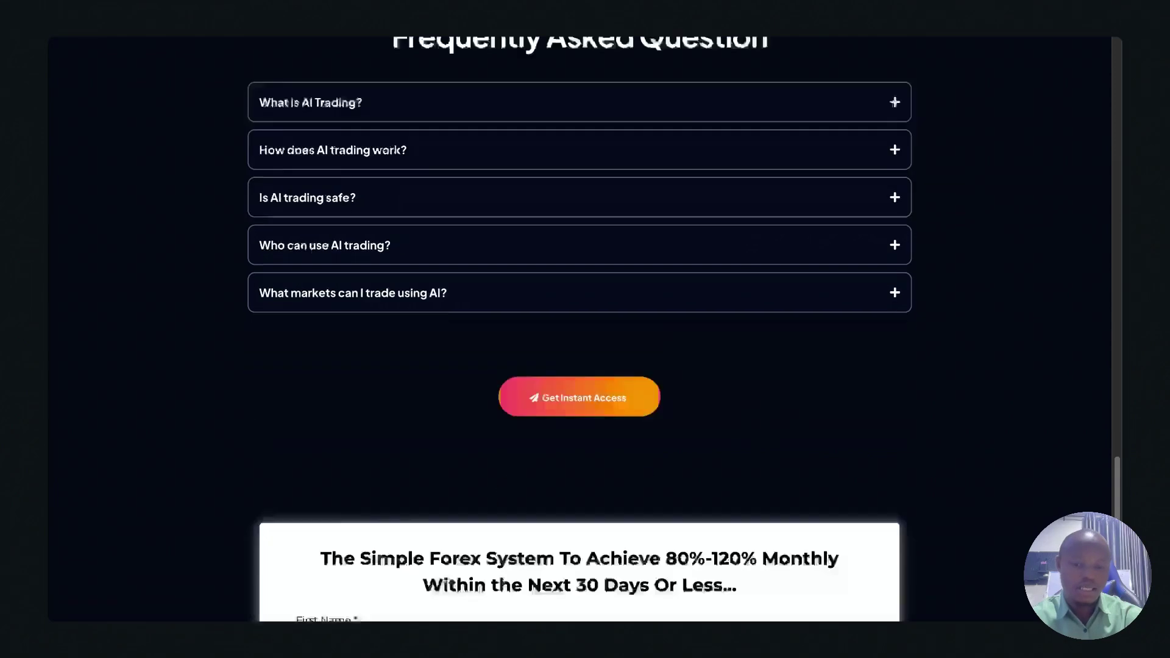
scroll(579, 329, down, 2)
scroll(579, 329, up, 15)
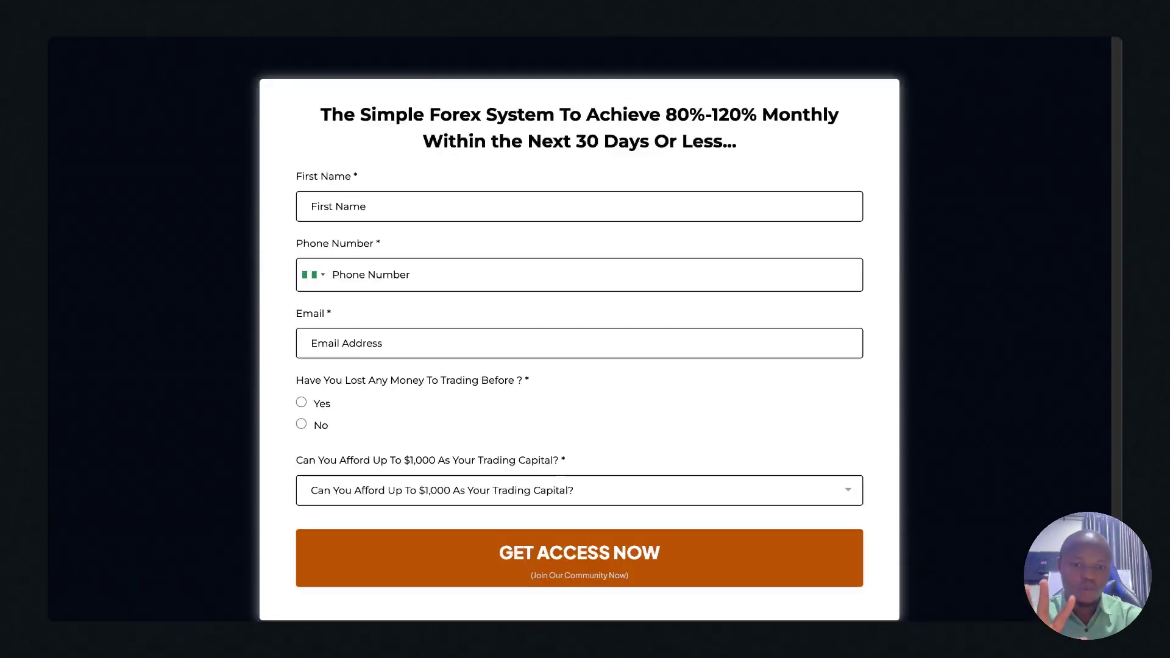
scroll(610, 298, up, 15)
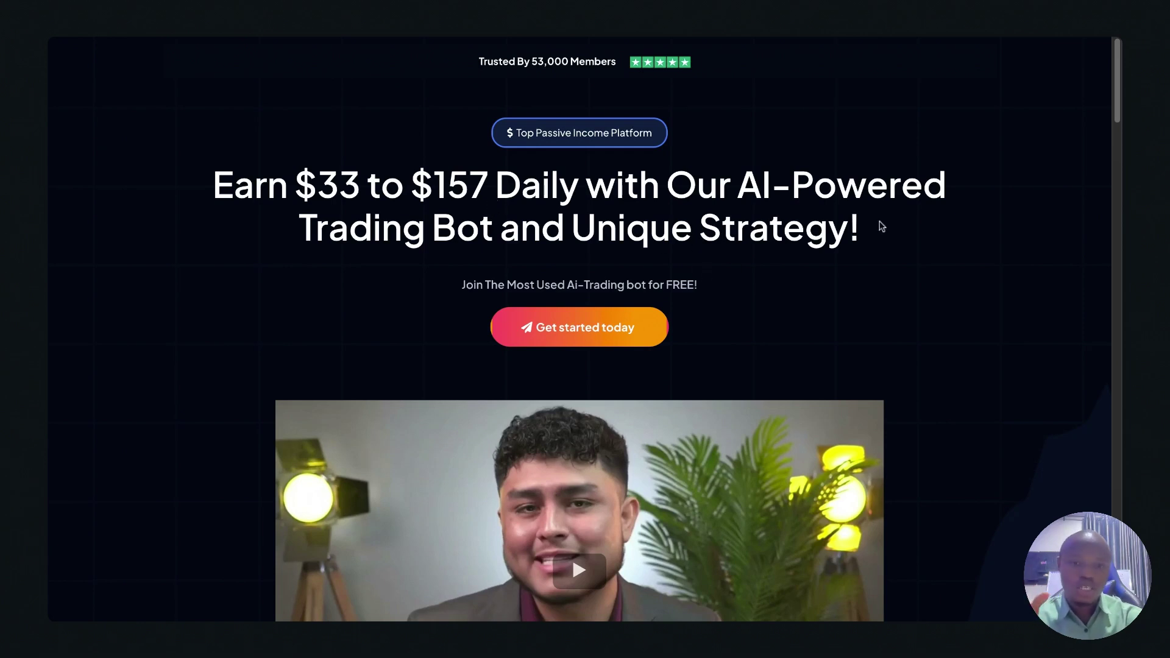
scroll(682, 277, down, 1)
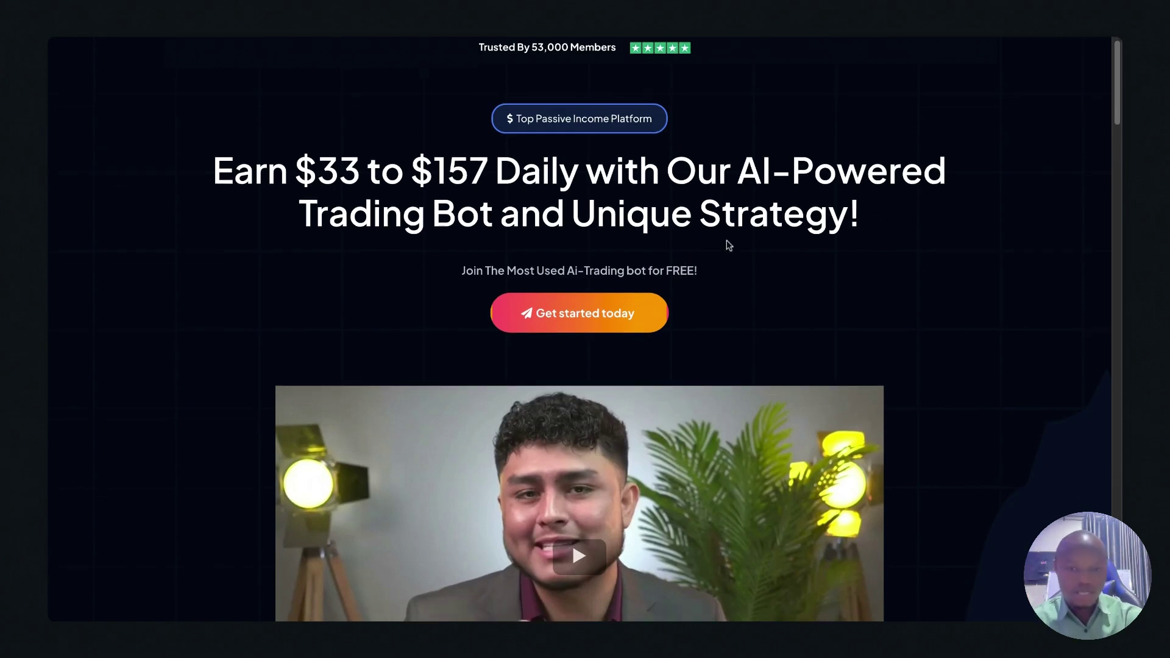
scroll(729, 245, down, 3)
scroll(634, 188, up, 4)
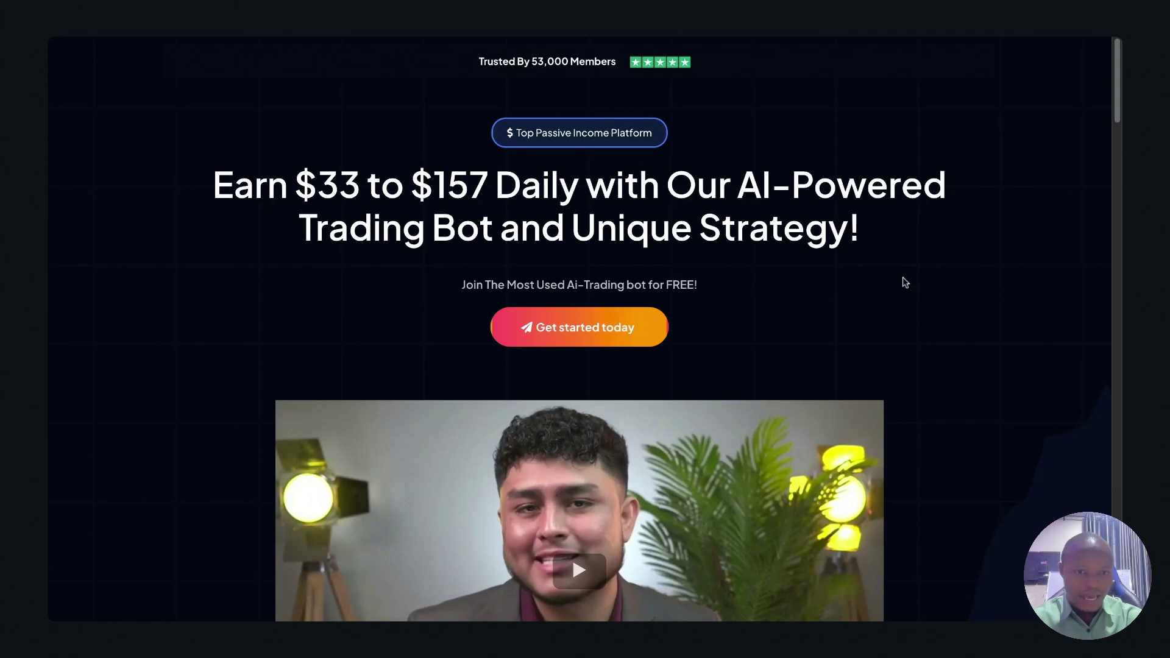
triple_click(717, 286)
triple_click(718, 307)
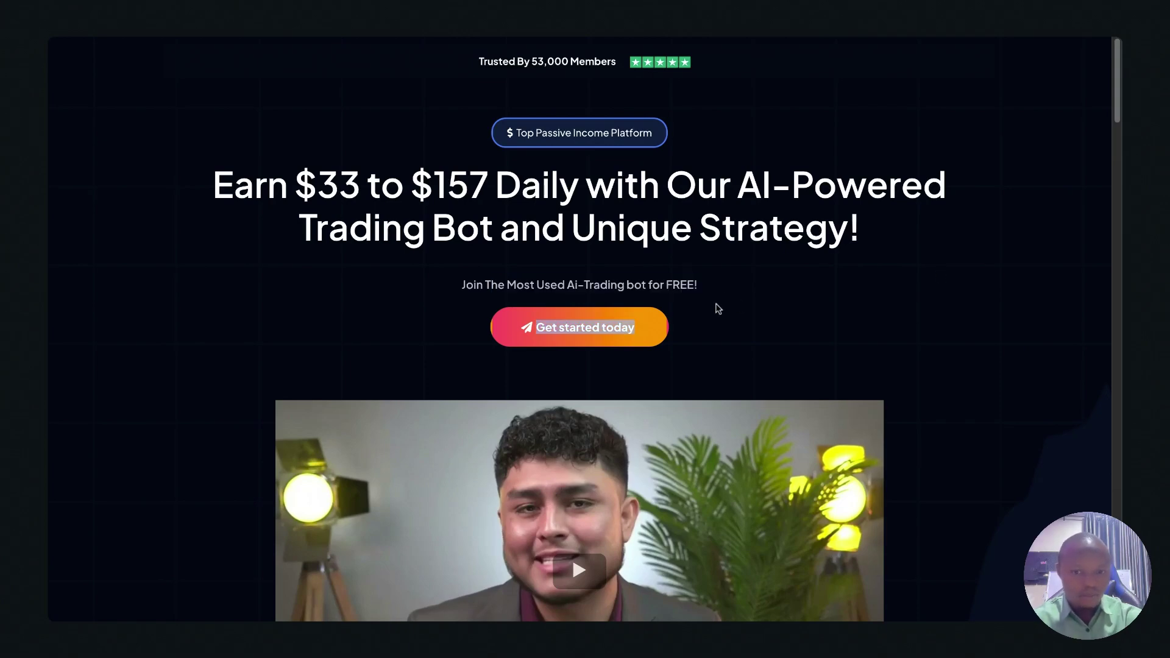
scroll(711, 397, down, 4)
scroll(710, 397, down, 6)
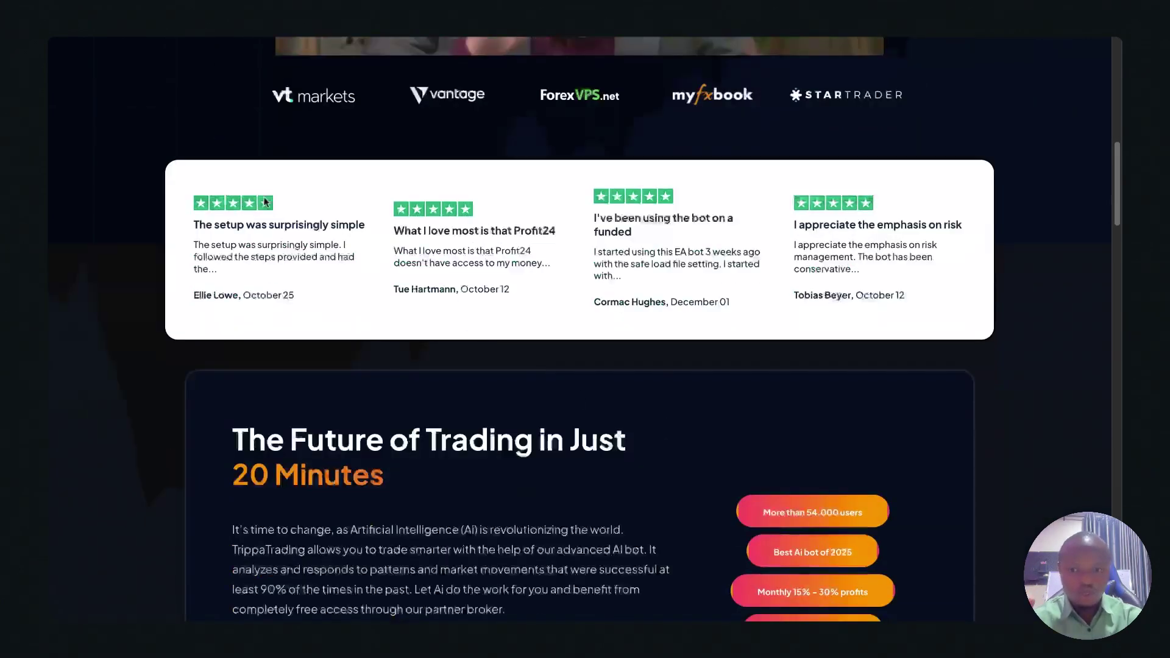
scroll(308, 421, down, 5)
scroll(478, 342, down, 15)
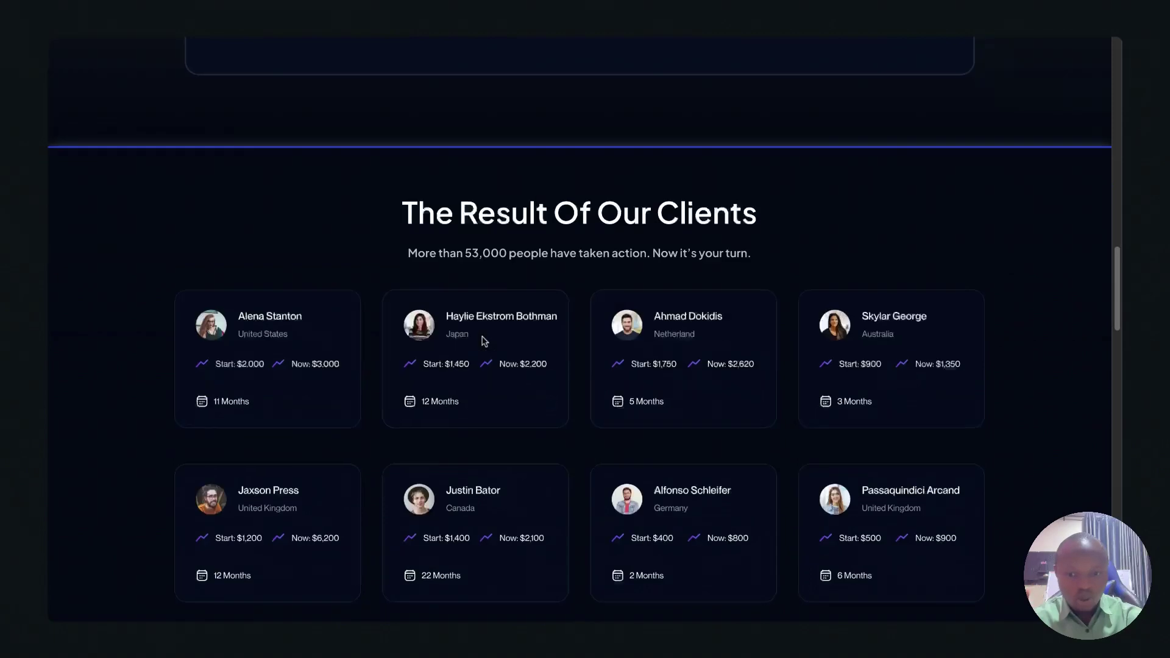
scroll(487, 331, down, 10)
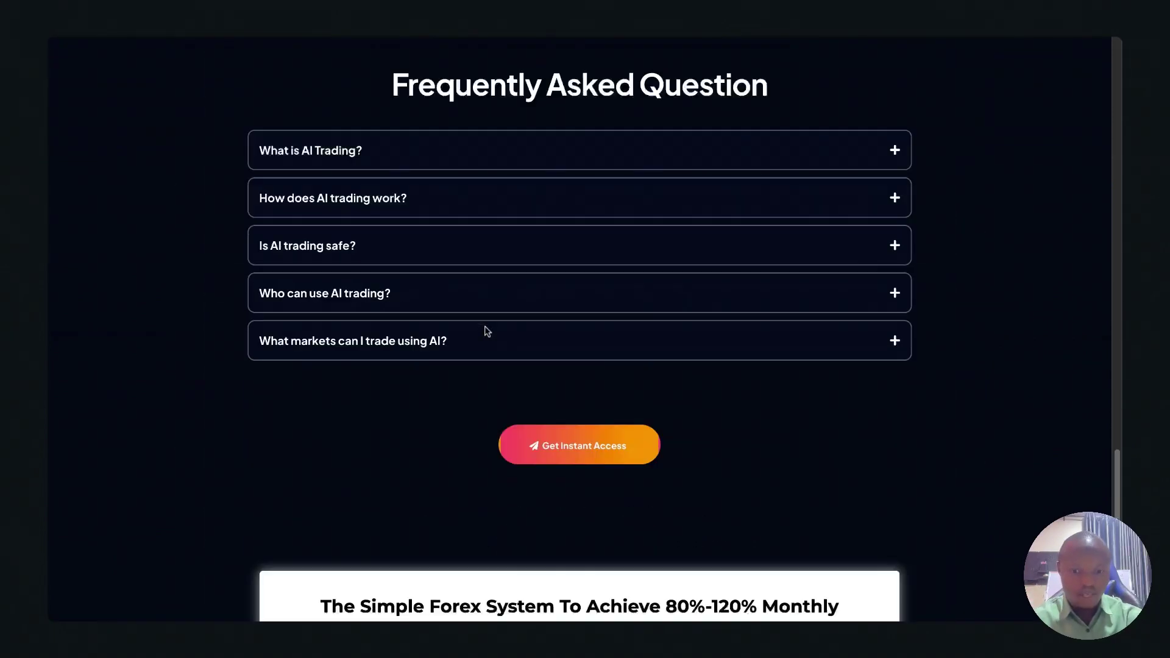
scroll(557, 298, up, 20)
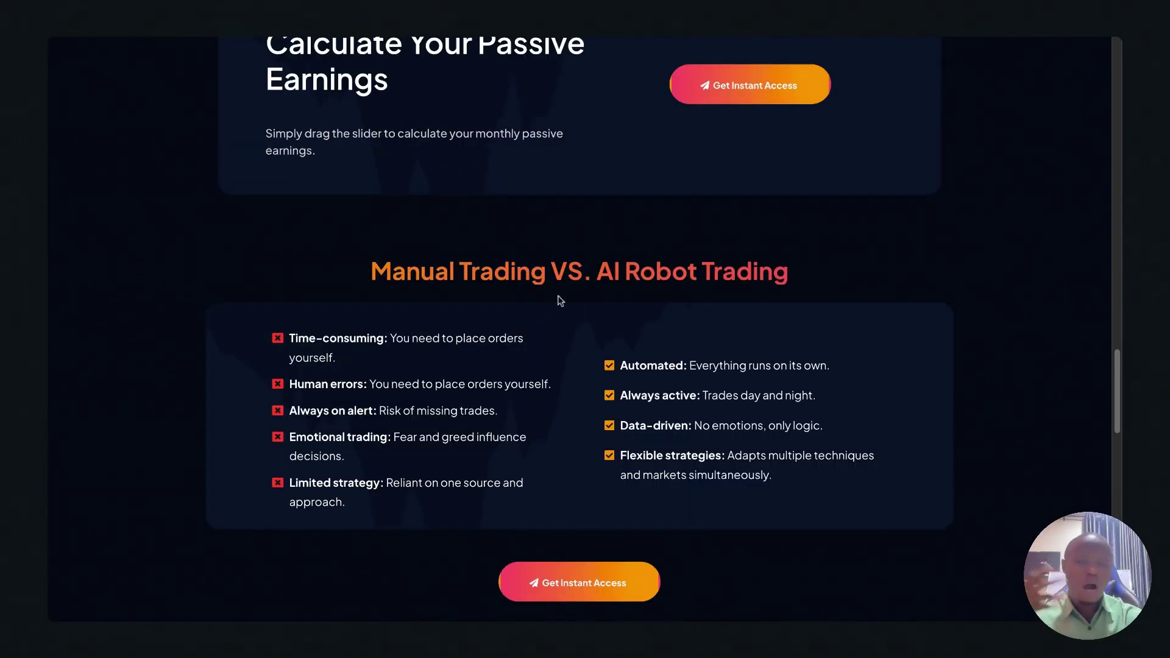
scroll(569, 280, up, 15)
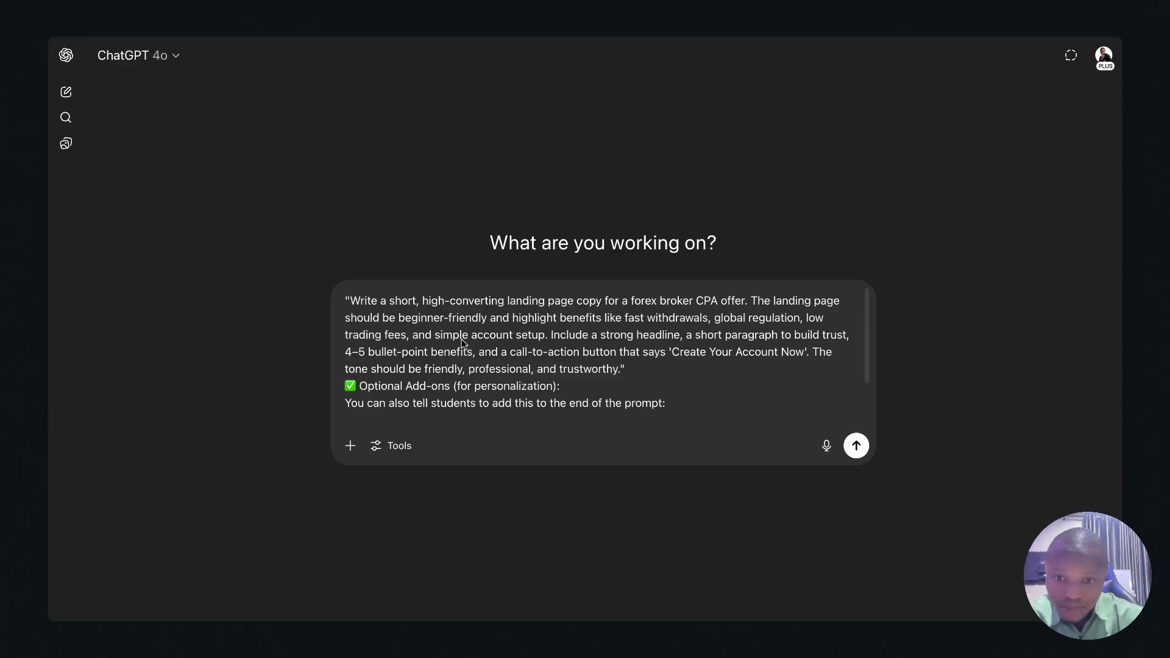
- In ChatGPT, request short, high-converting landing page copy for a forex broker CPA offer with a 'Create Your Account Now' button and personalization add-ons
text("Make it sound like it’s coming from someone who already uses the broker and recommends it to friends." "Make the copy suitable for mobile viewers." "Make the CTA button link text bold and clear.")
scroll(463, 343, up, 2)
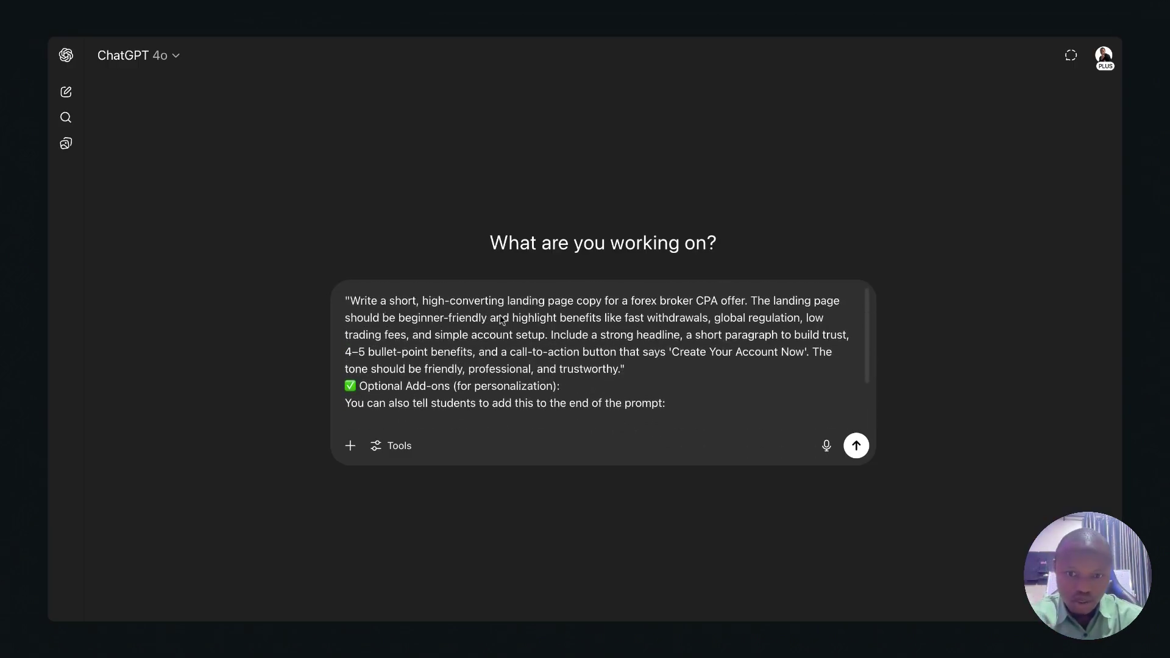
scroll(645, 348, down, 1)
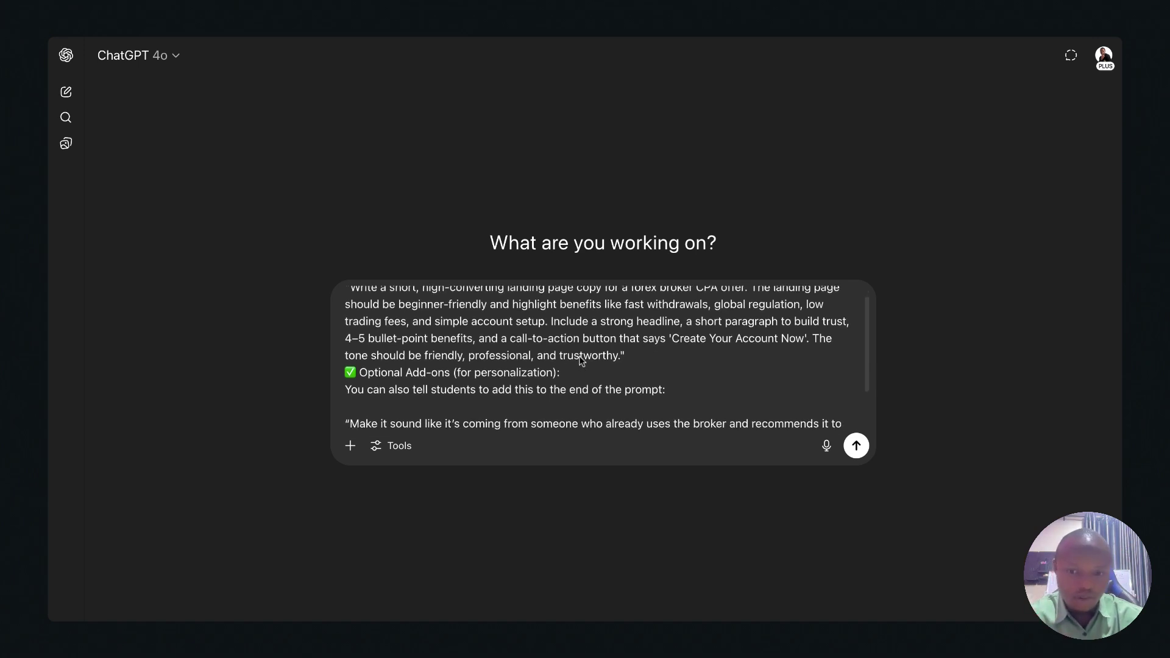
scroll(575, 365, down, 2)
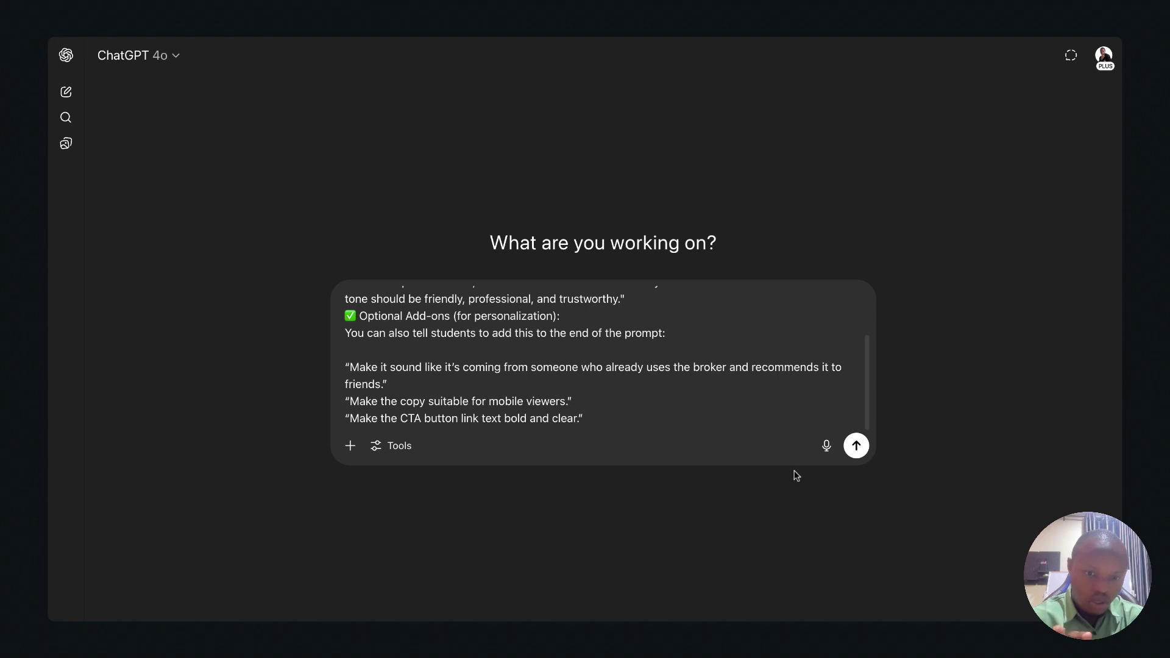
click(850, 452)
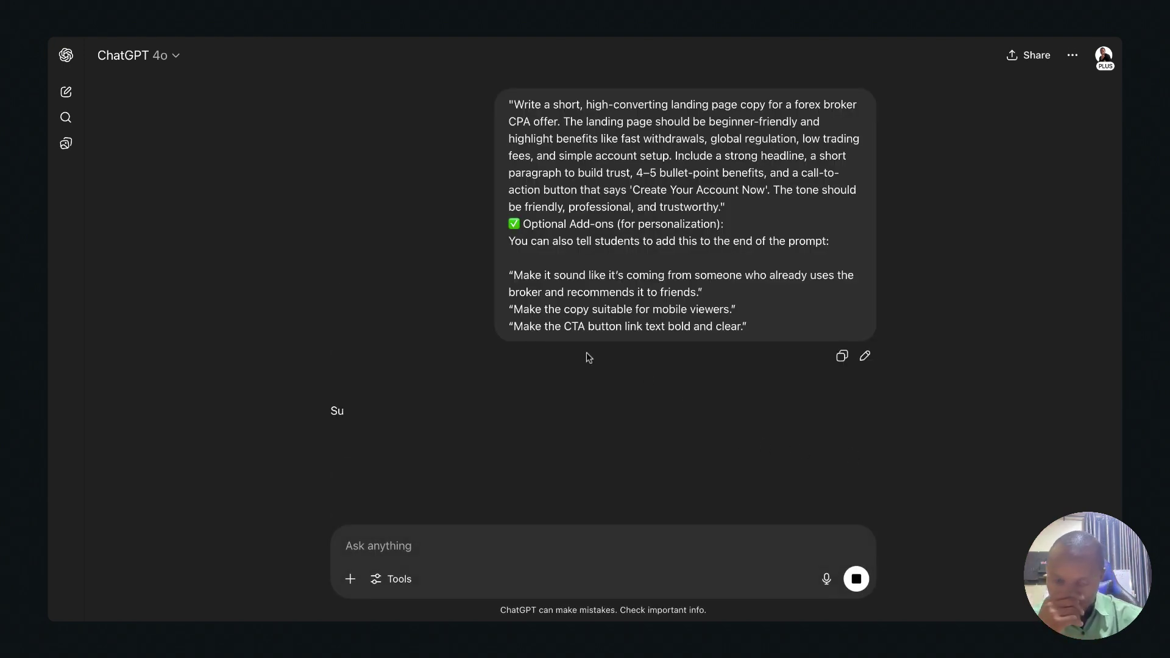
- Read through the generated landing page copy, checking its headline, introductory paragraph, bullet-point benefits and call-to-action code
scroll(614, 403, down, 4)
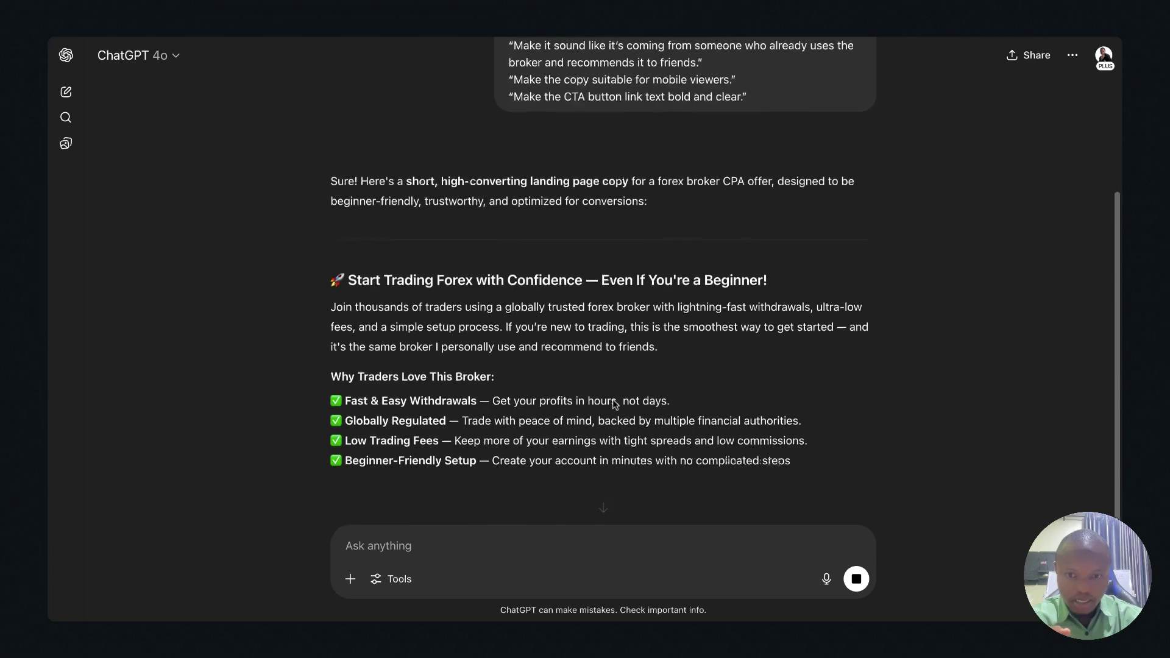
scroll(694, 304, down, 4)
scroll(689, 303, up, 2)
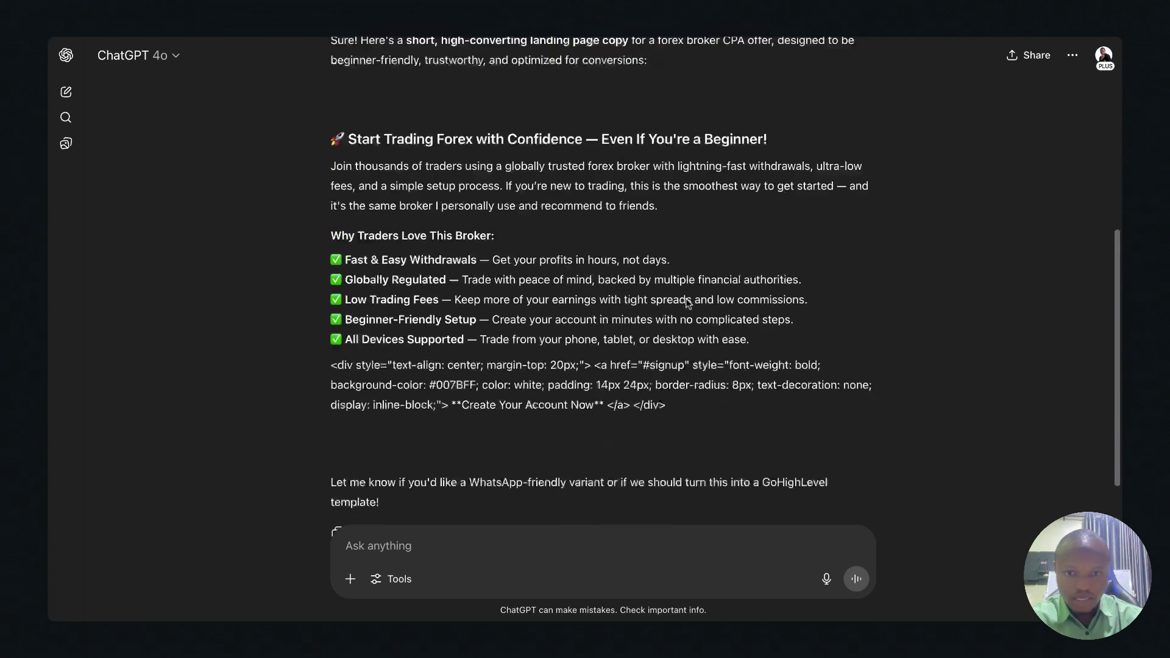
drag(331, 163, 343, 151)
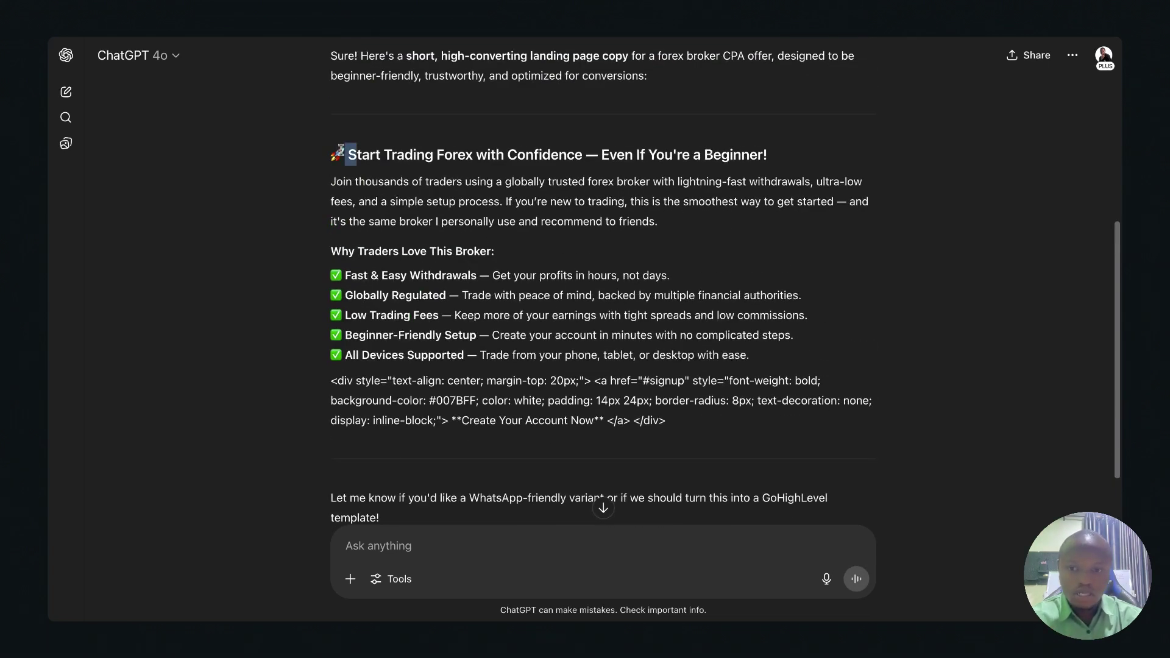
triple_click(299, 180)
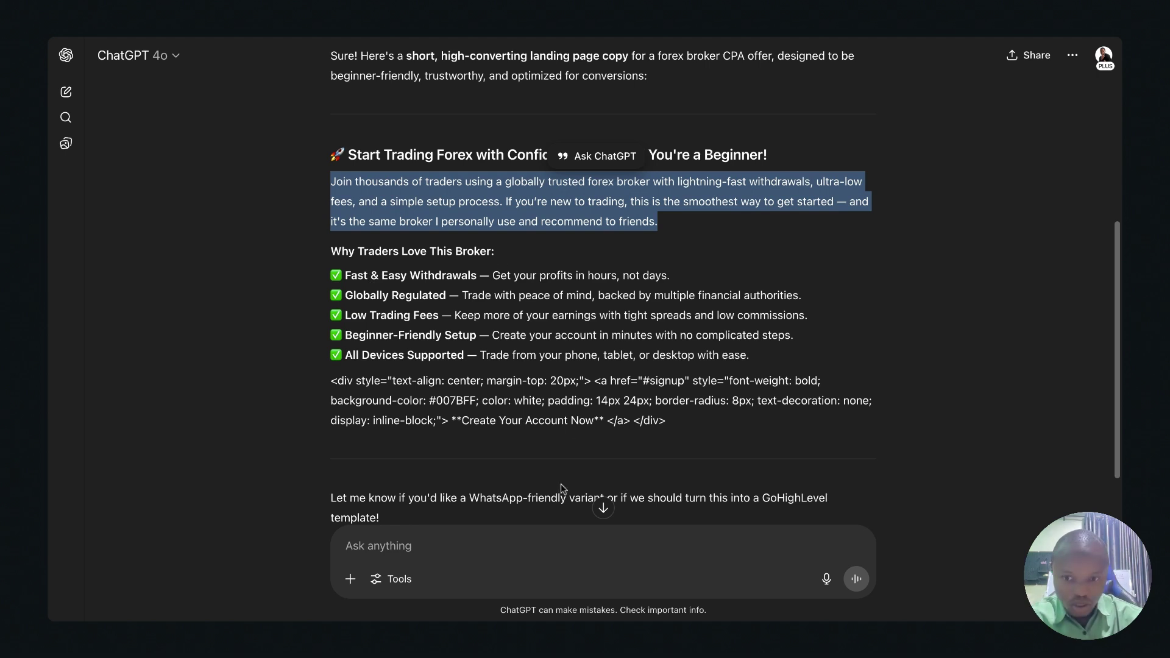
scroll(597, 380, down, 2)
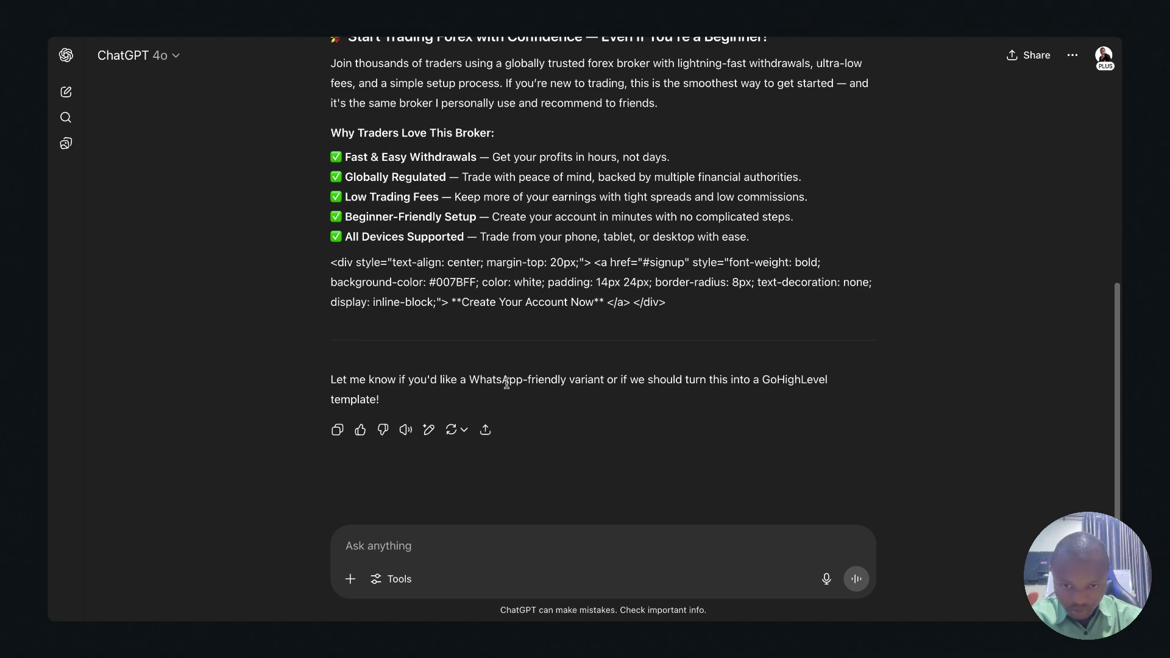
scroll(507, 382, up, 1)
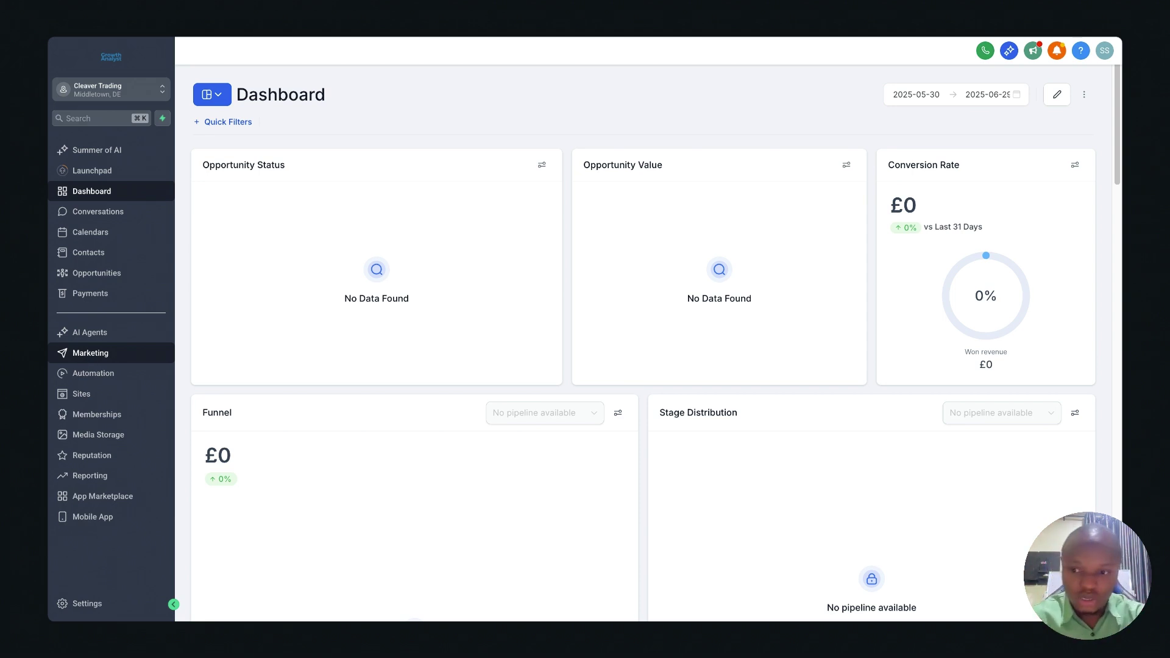
- Switch to GoHighLevel and create a new funnel from blank named "CPA page" in the Sites area
click(85, 396)
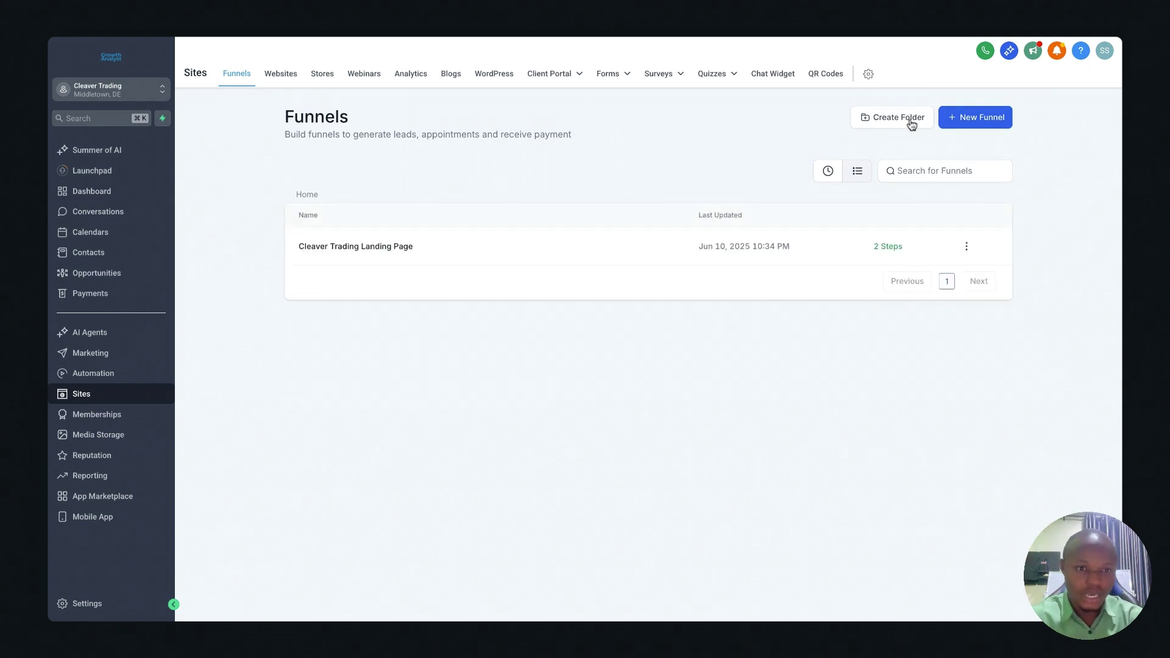
click(982, 119)
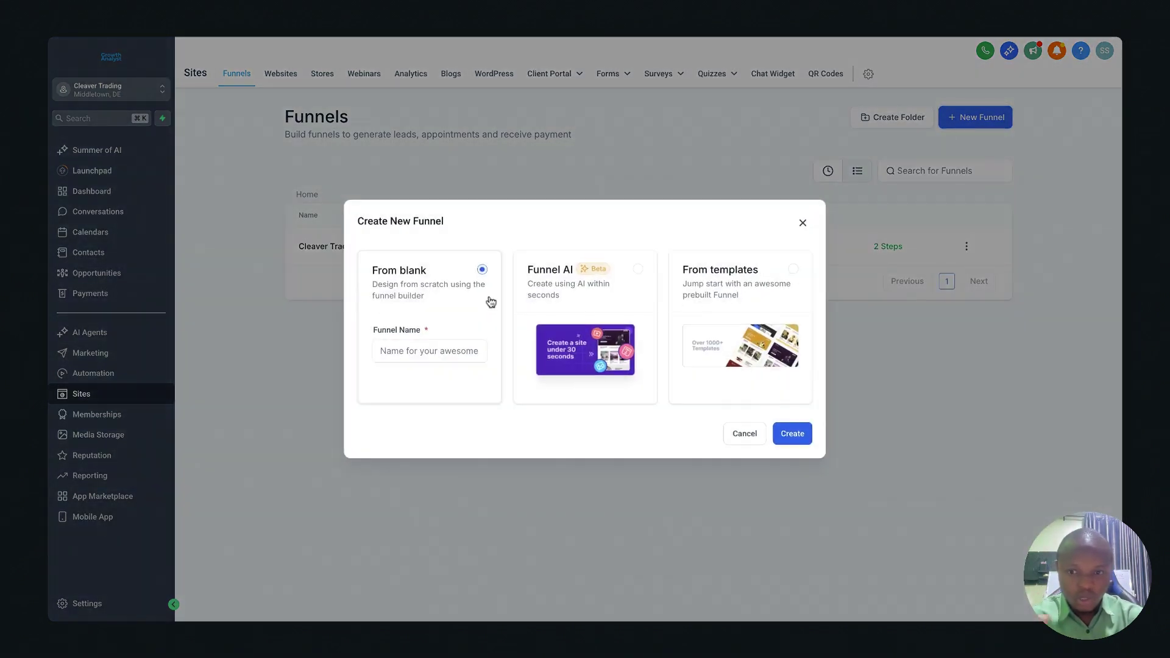
click(466, 350)
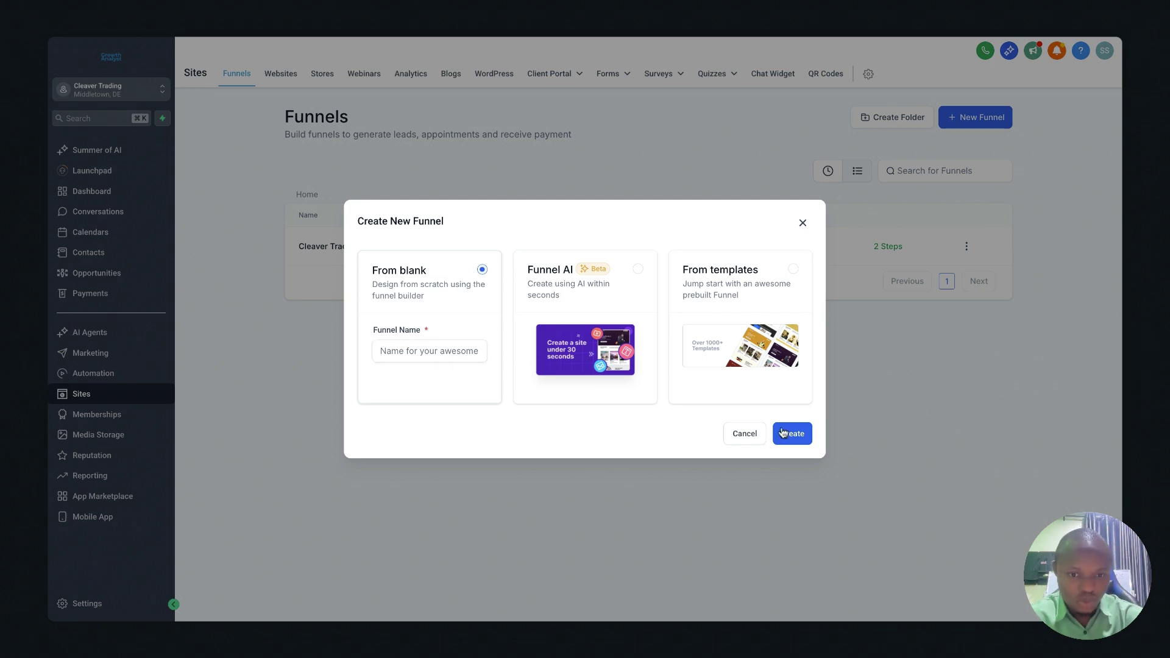
click(468, 352)
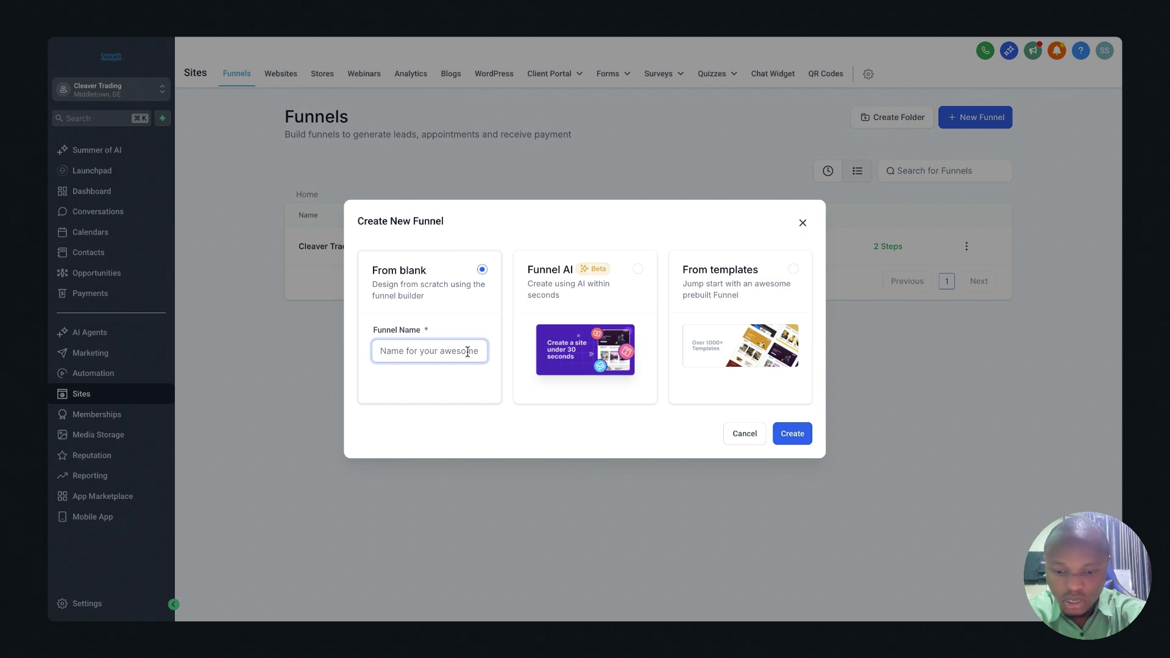
text(CPA page)
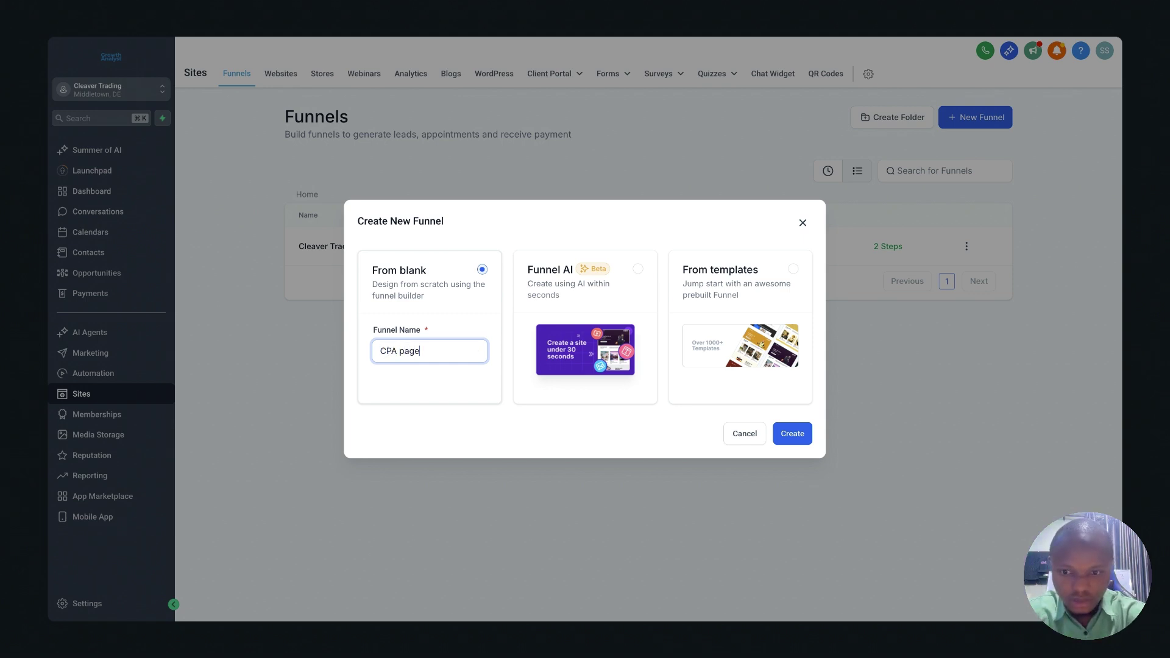
click(794, 435)
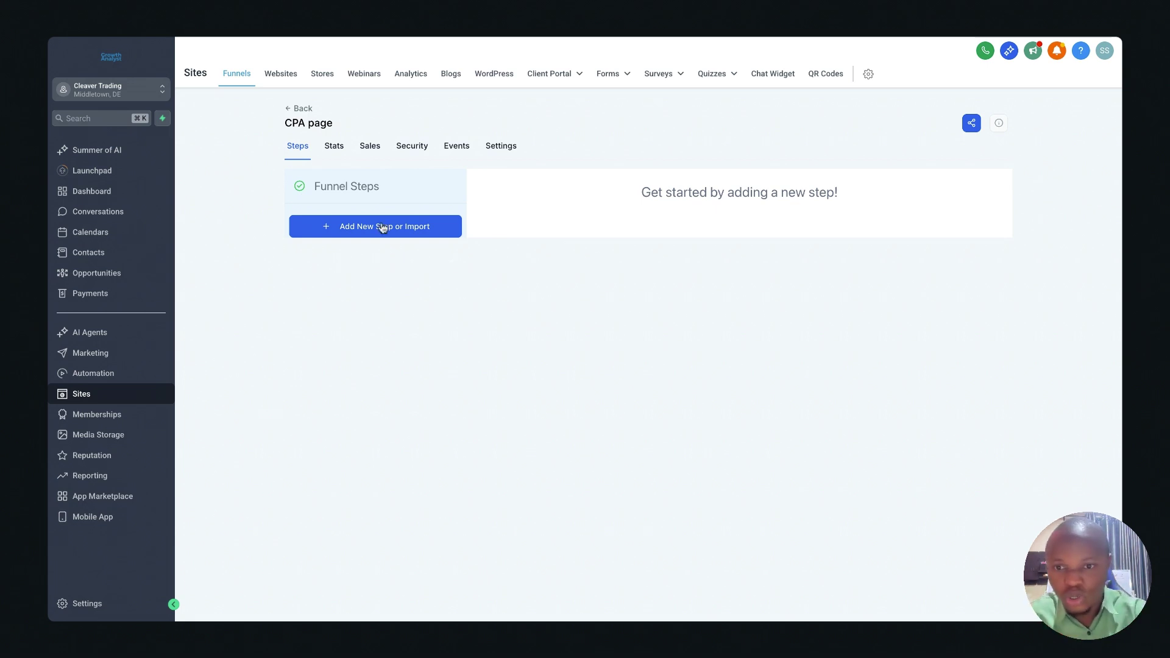
- Add a step named "Landing Page" to the CPA page funnel and open its control page for editing
click(384, 227)
click(554, 280)
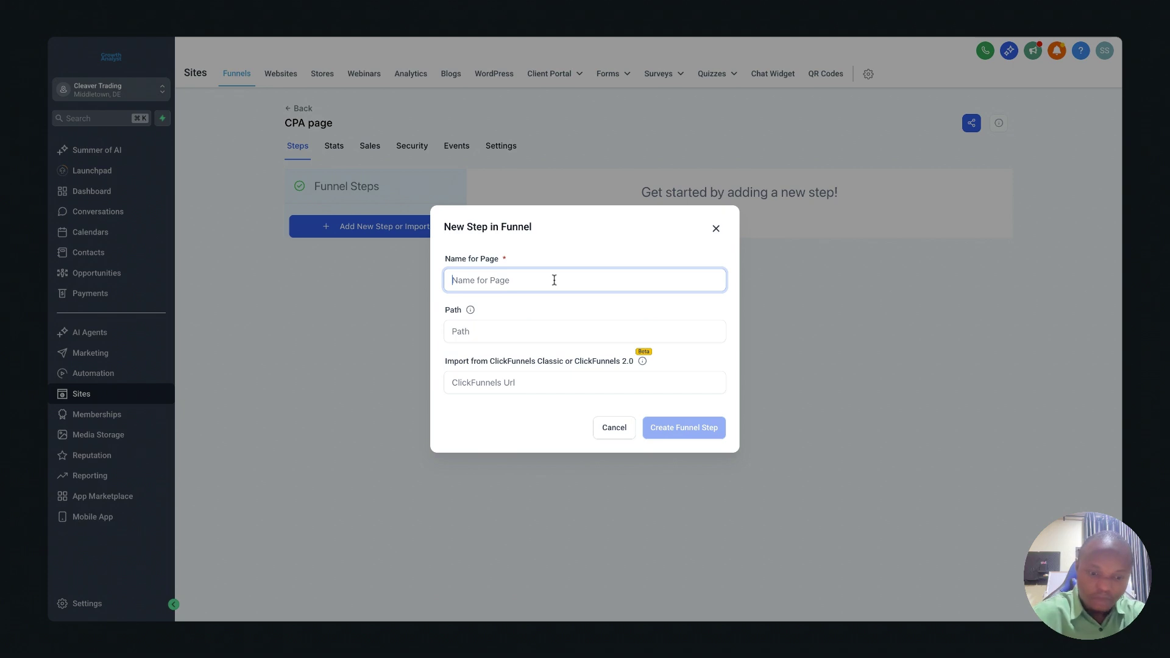
text(Landing Page)
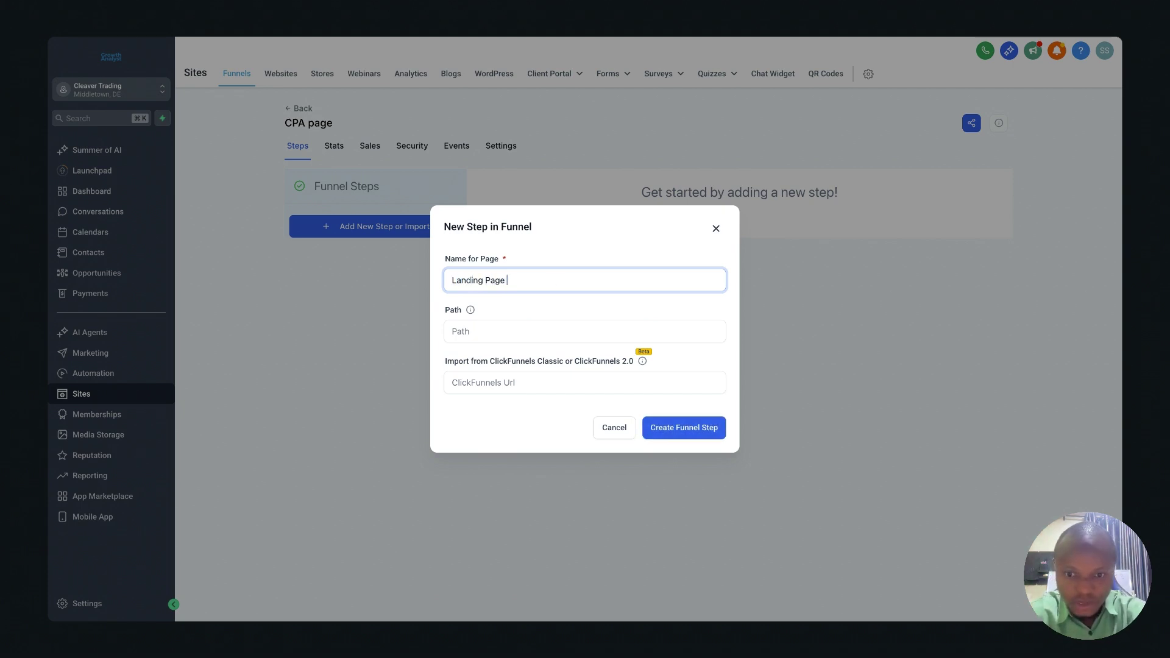
click(682, 426)
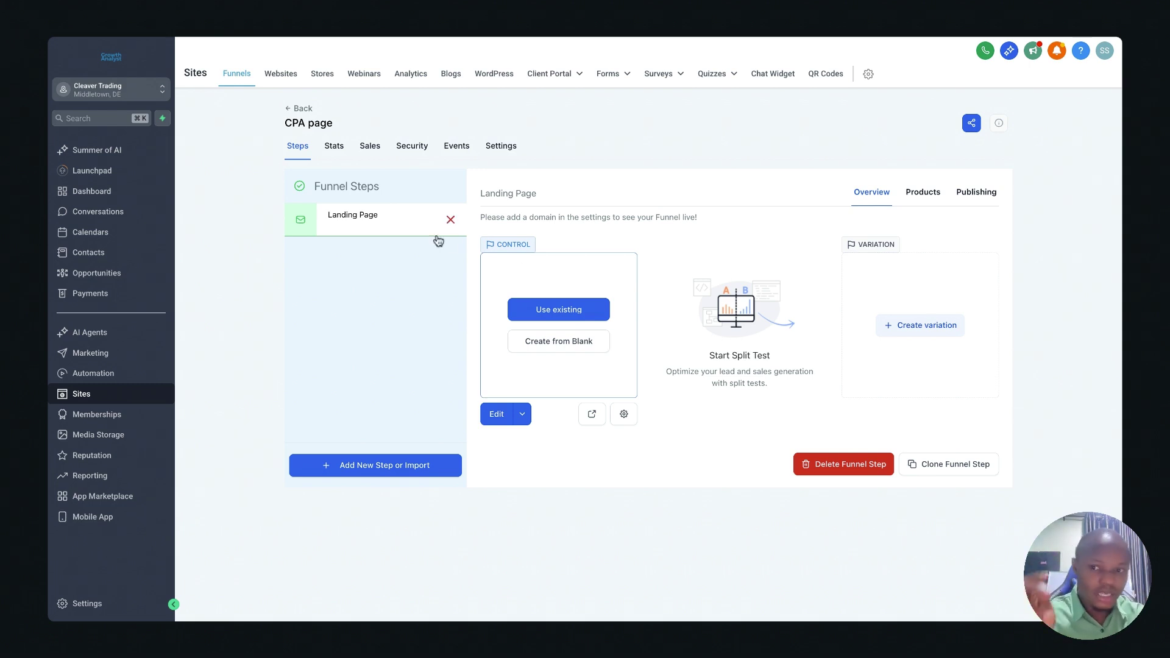
click(497, 415)
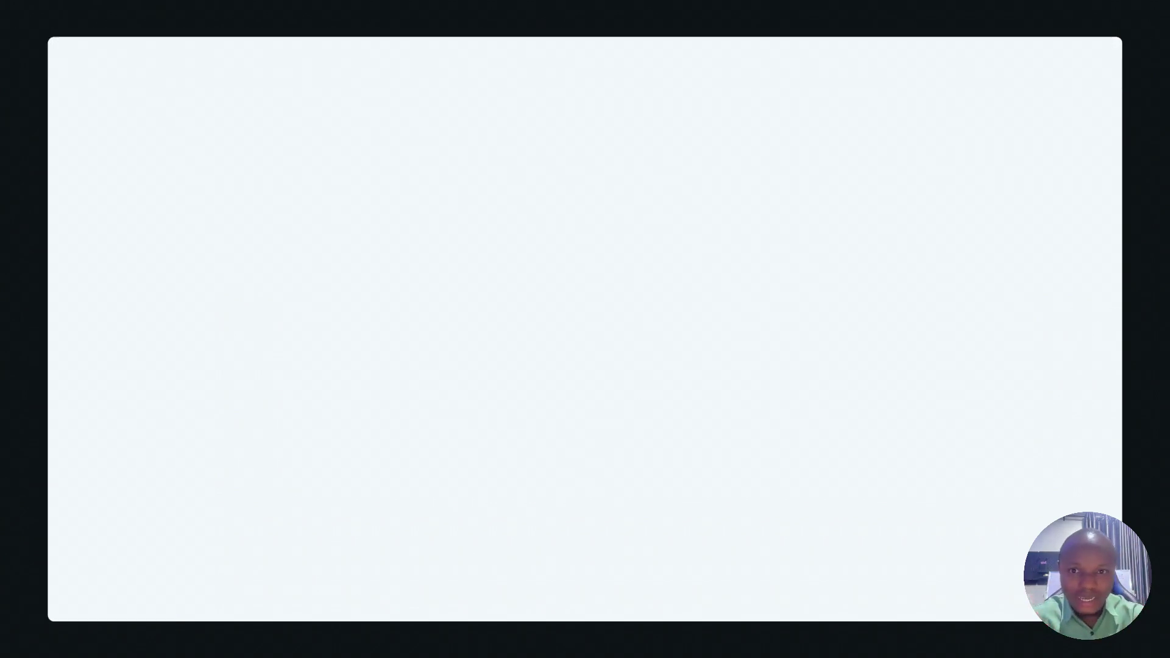
- Look through the example trading-bot page, from its headline and video down to the FAQs and sign-up form
scroll(610, 429, down, 10)
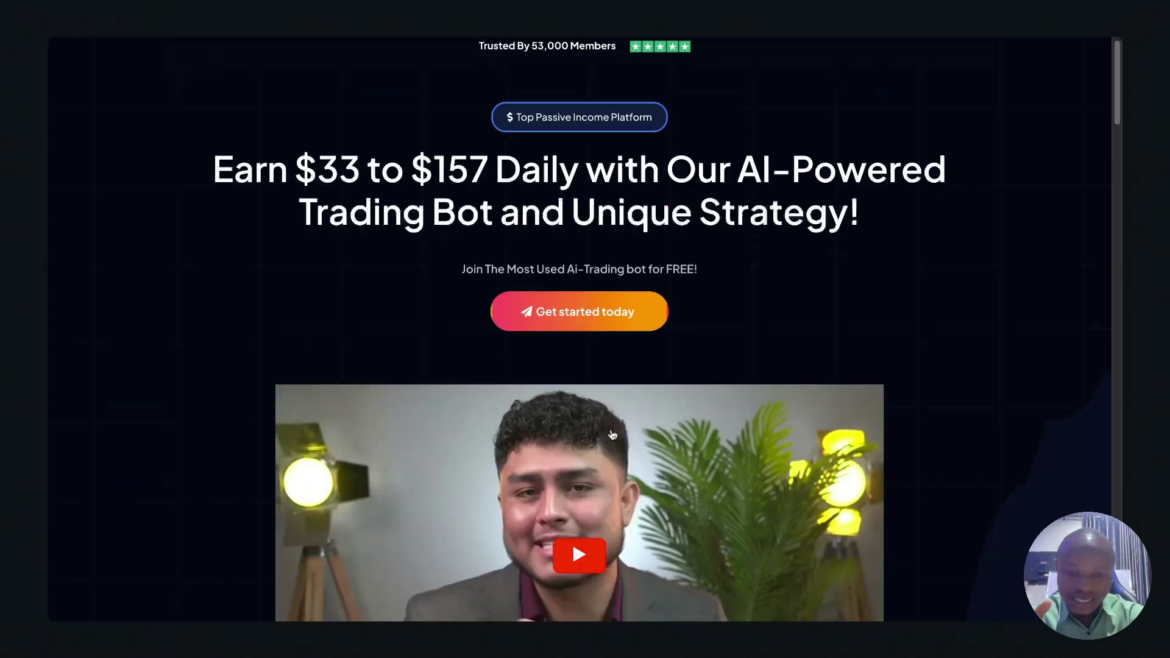
scroll(611, 428, down, 15)
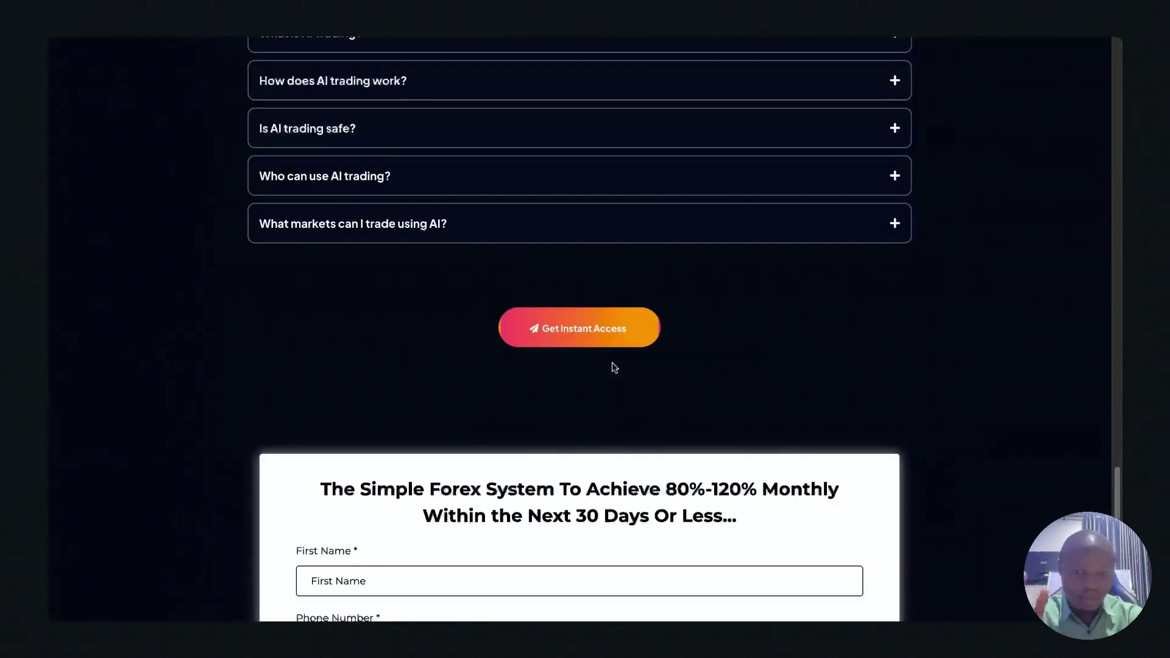
scroll(611, 366, up, 15)
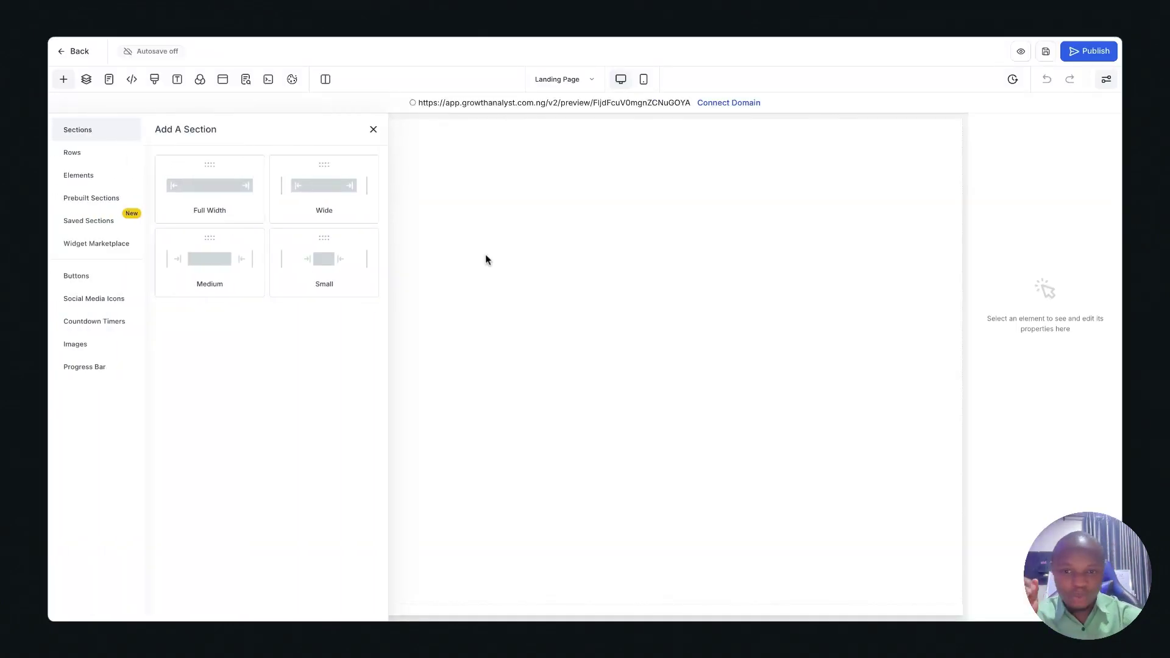
- In the GoHighLevel page builder, add the dark prebuilt section Welcome 03, with headline, video and button, to the empty landing page
click(371, 131)
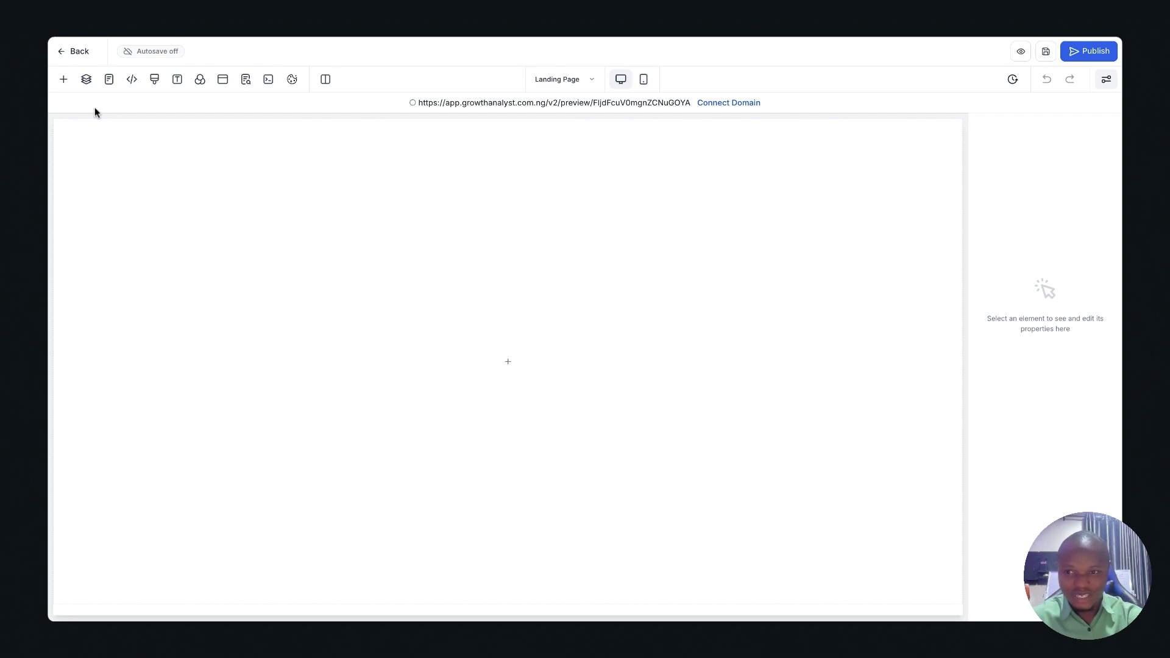
click(63, 79)
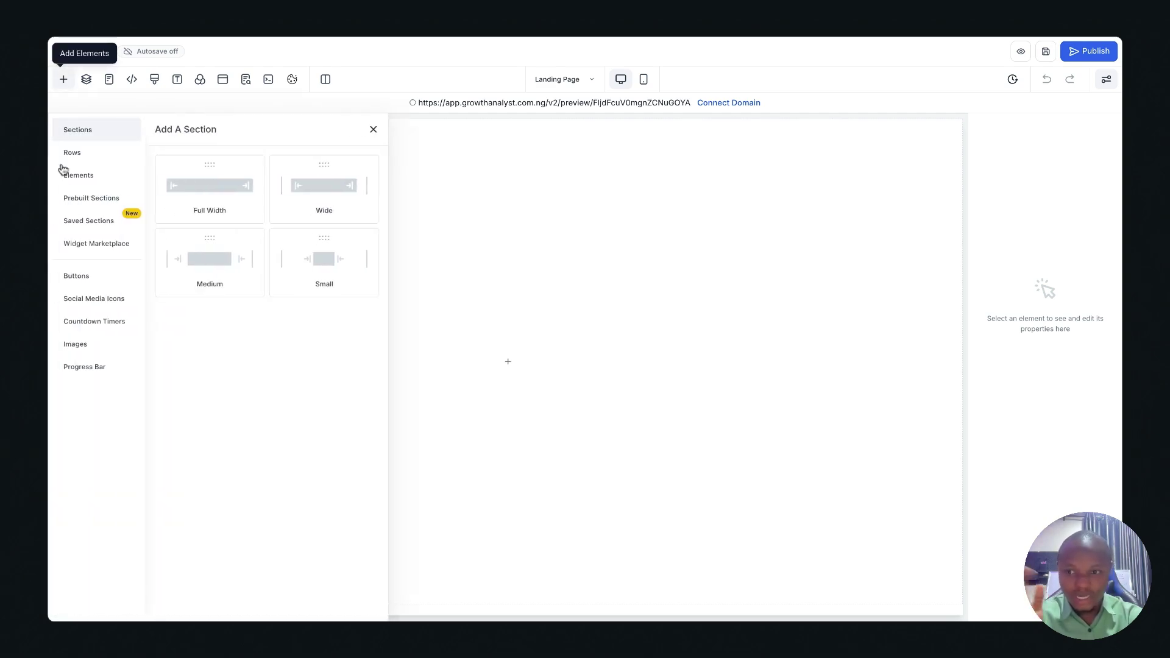
click(83, 201)
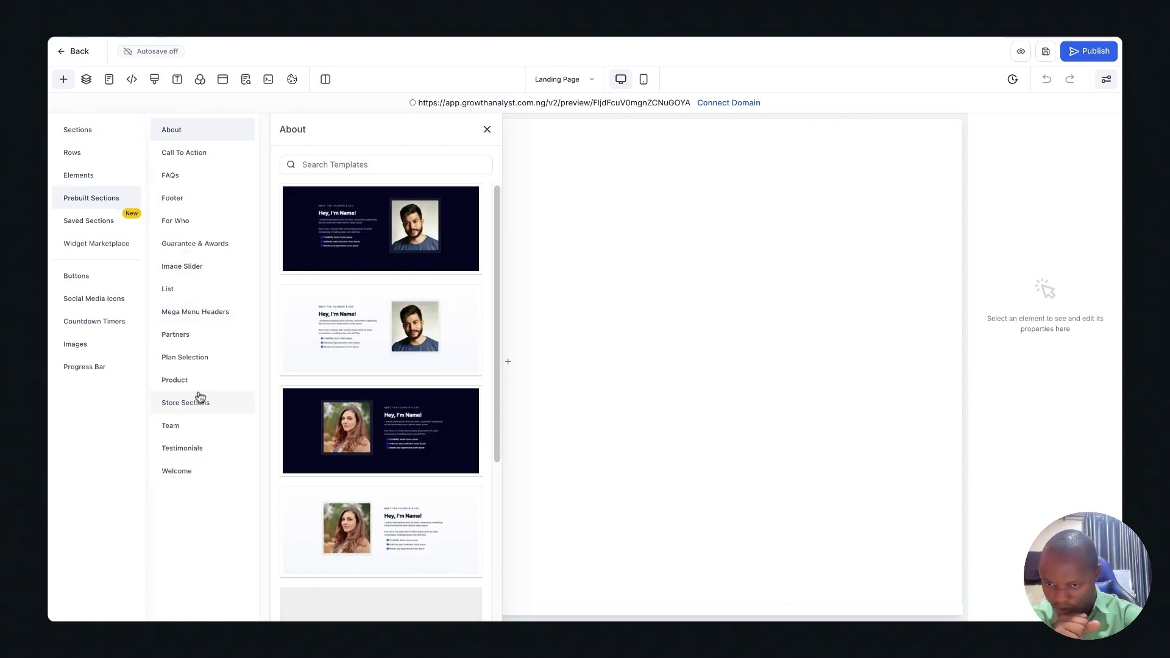
click(198, 474)
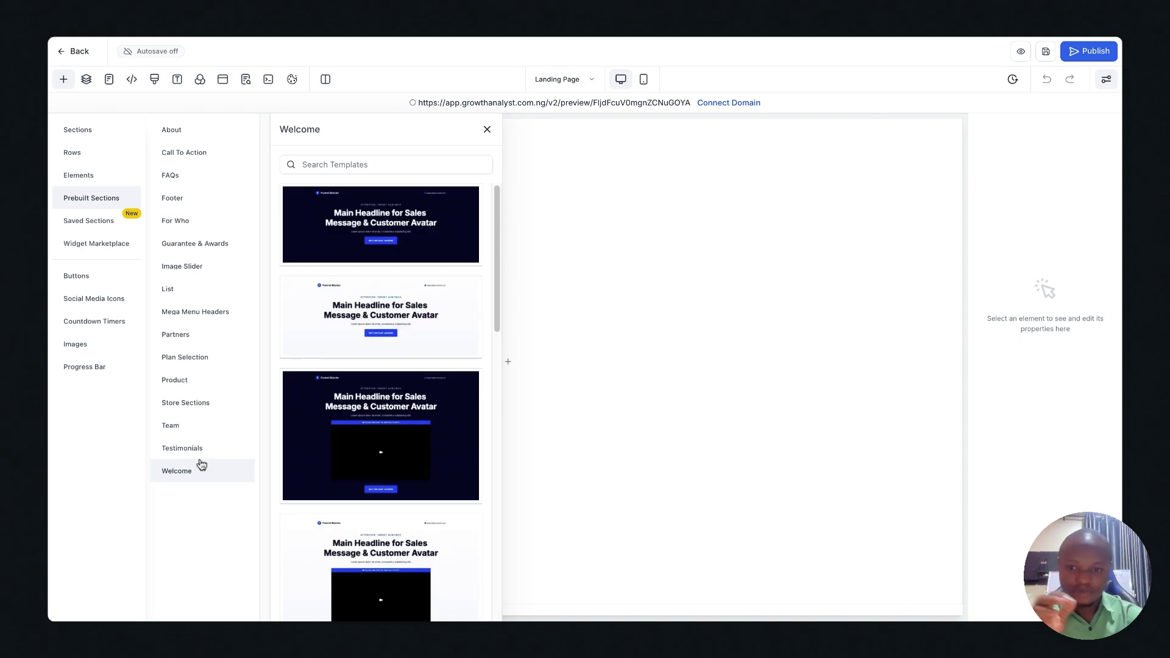
scroll(351, 442, down, 5)
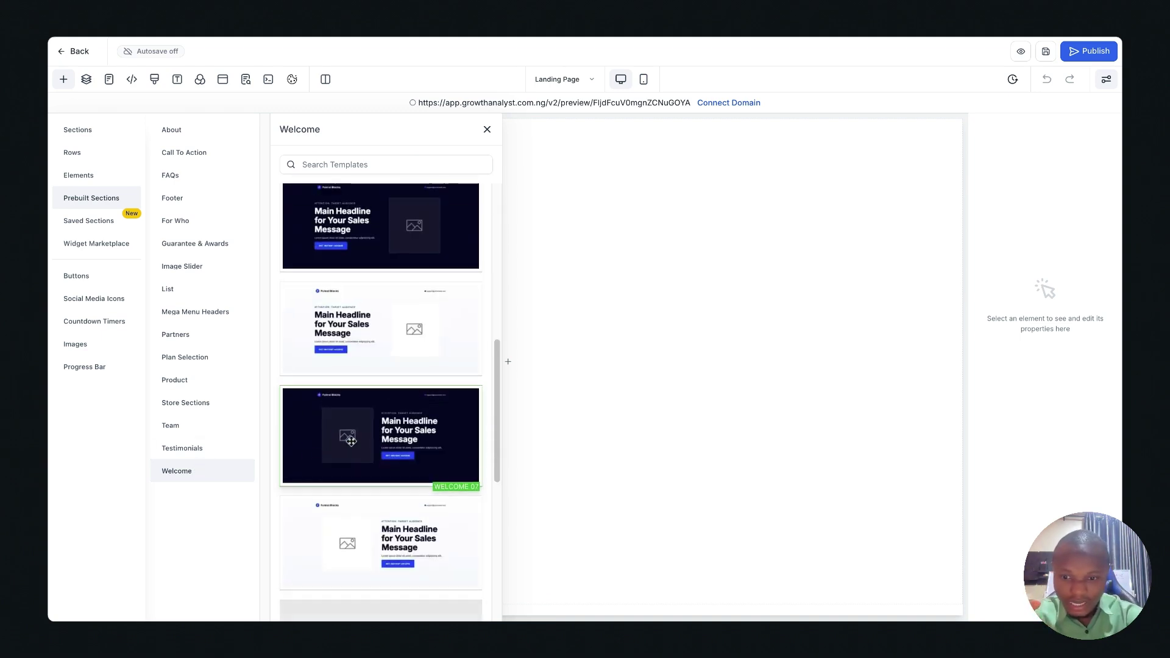
scroll(360, 435, up, 4)
scroll(382, 417, up, 1)
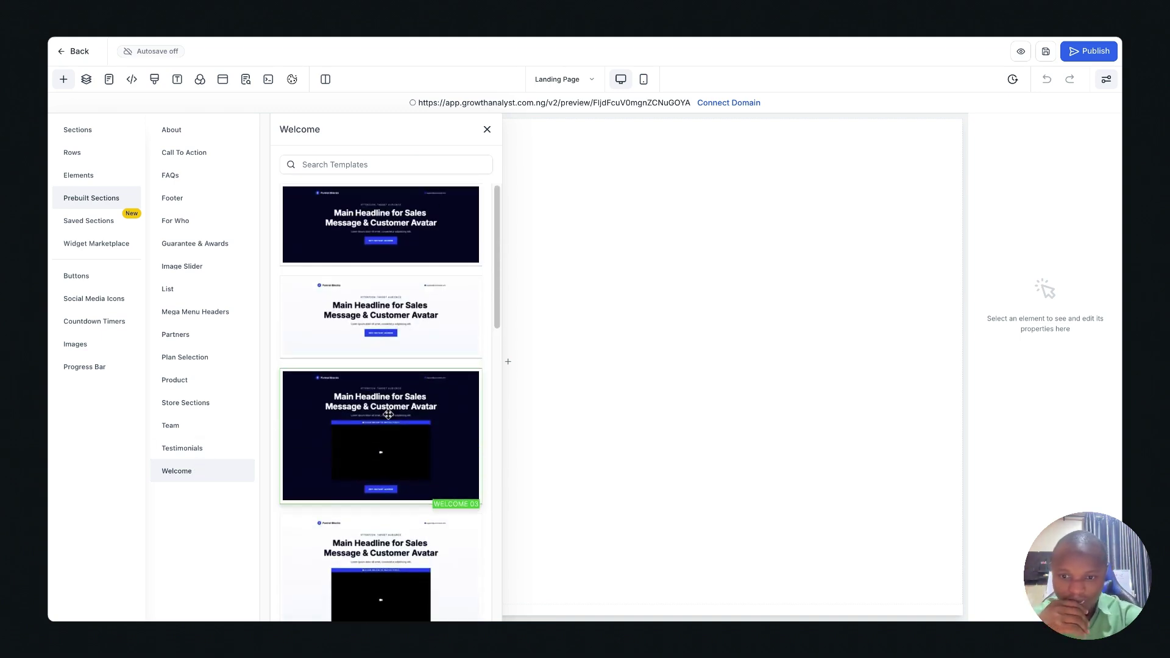
drag(388, 413, 781, 309)
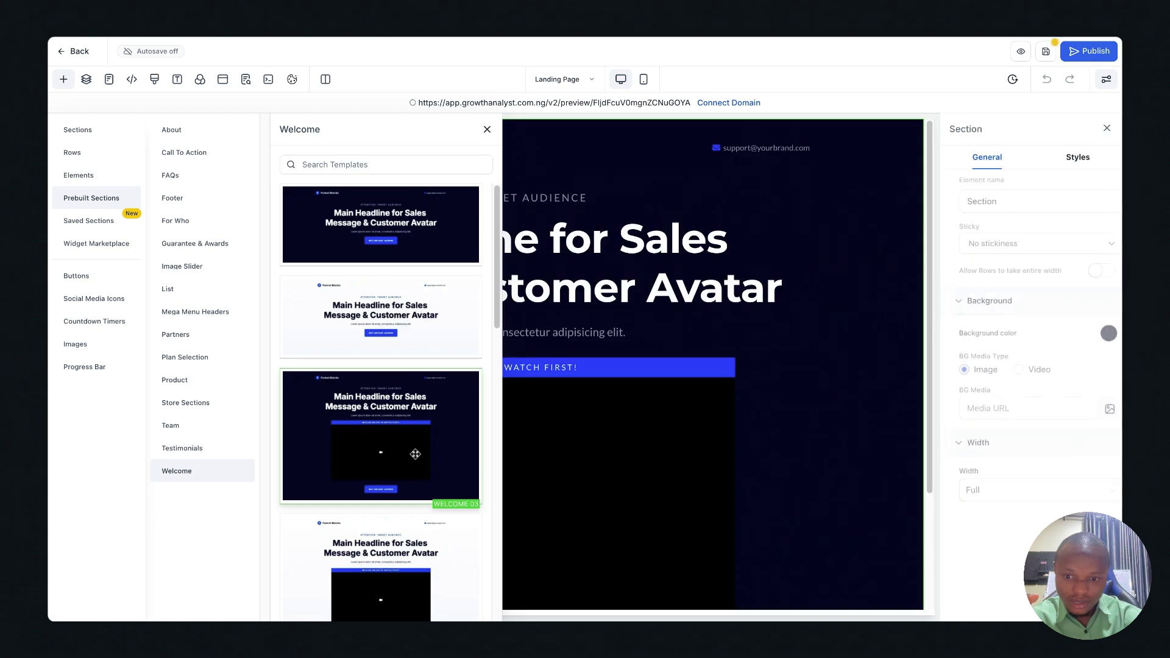
scroll(396, 454, down, 2)
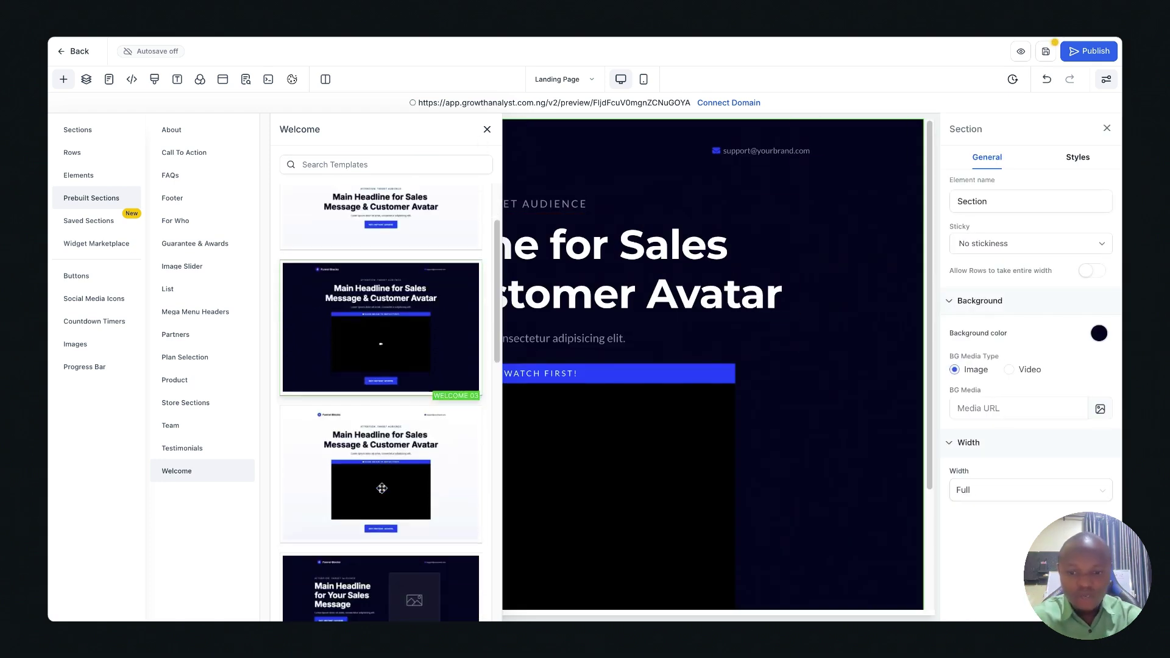
click(486, 130)
- Copy the example page's headline, "Earn $33 to $157 Daily with Our AI-Powered Trading Bot and Unique Strategy!", over the section's main headline
scroll(591, 355, down, 2)
scroll(590, 355, up, 2)
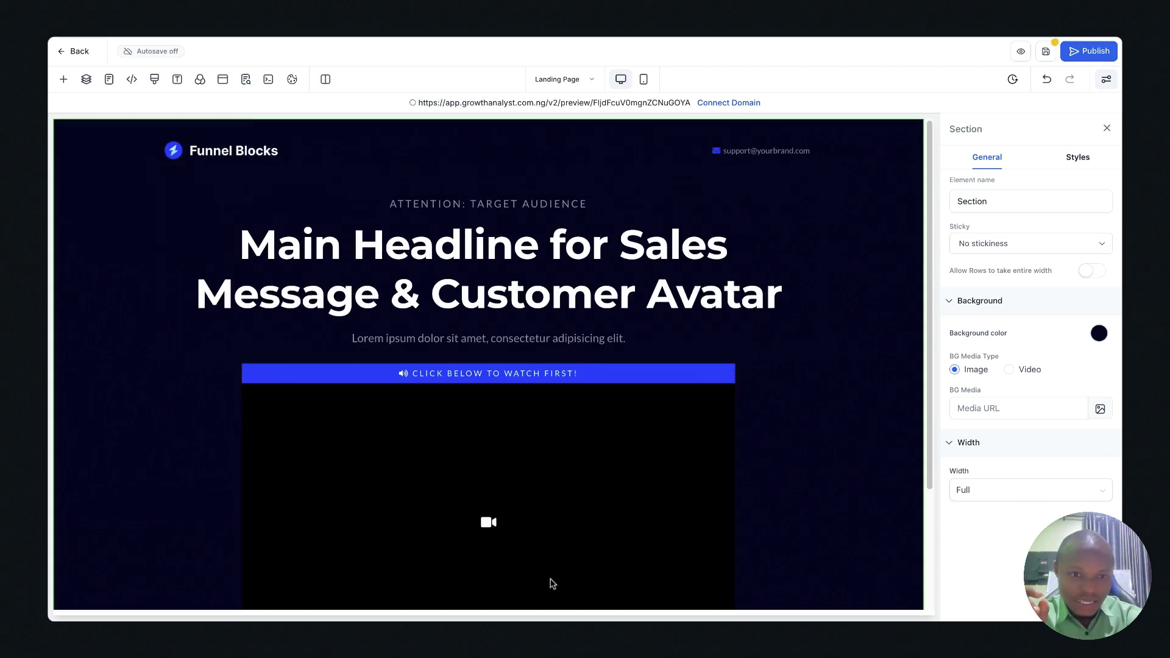
scroll(638, 273, down, 3)
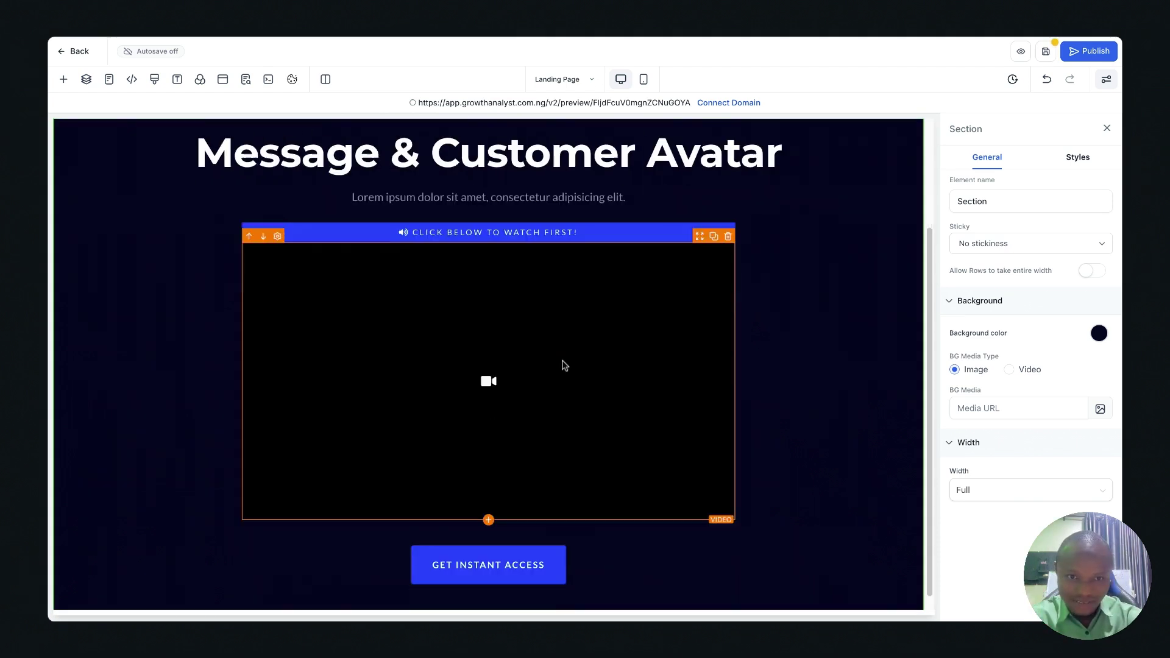
scroll(658, 158, up, 1)
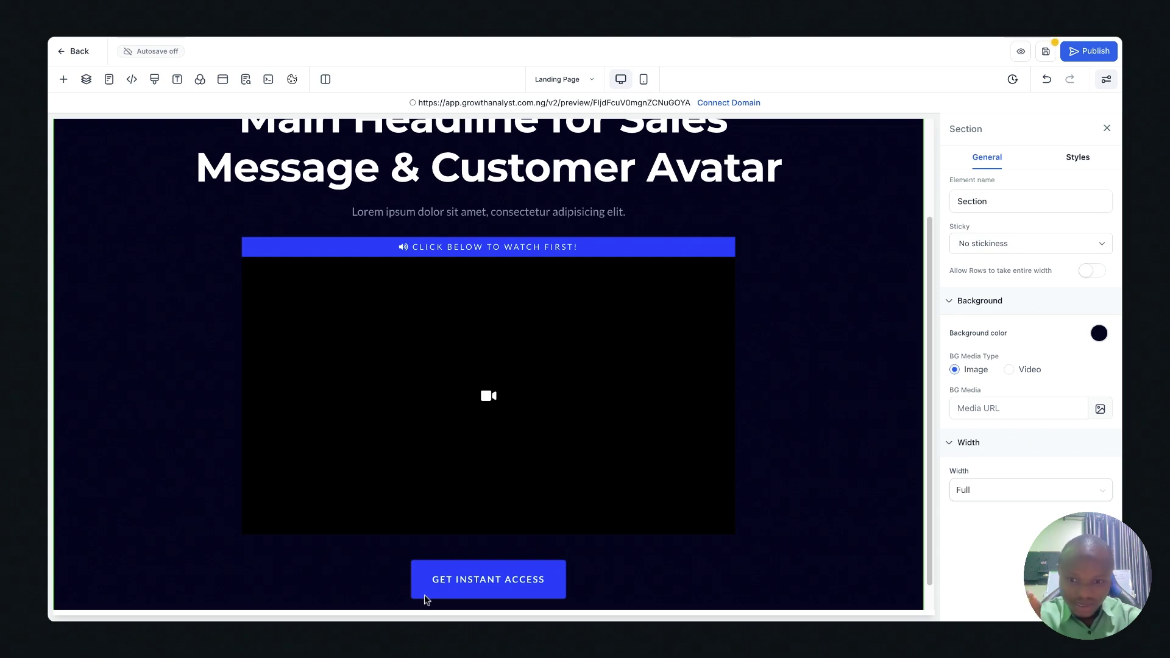
scroll(535, 195, up, 2)
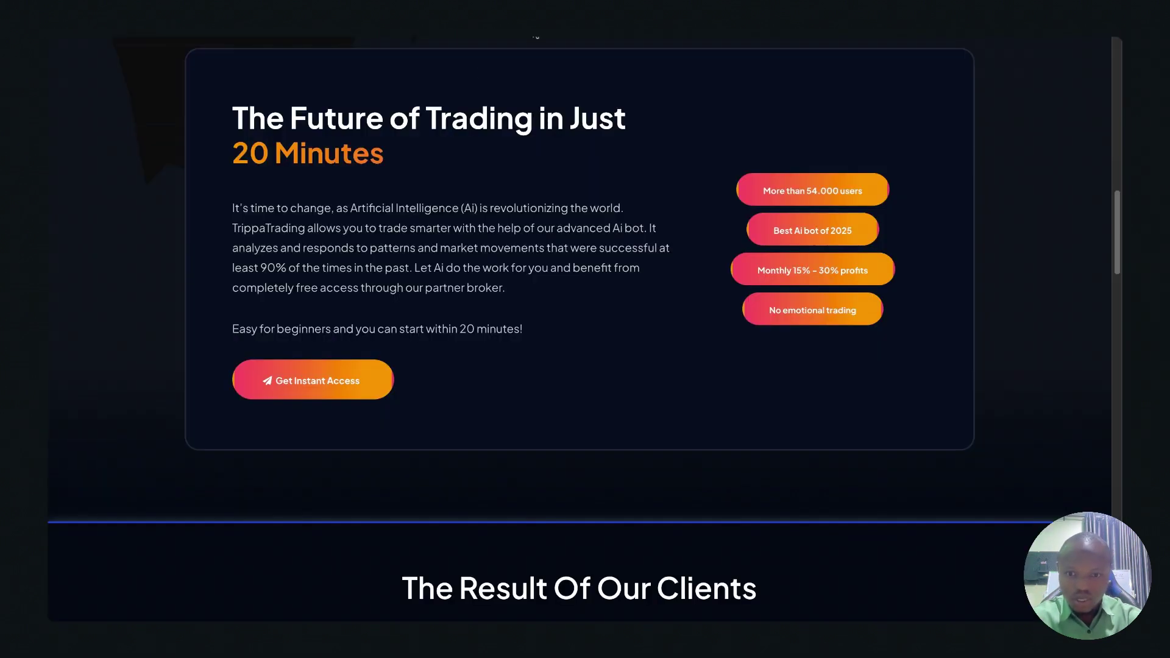
scroll(409, 225, up, 10)
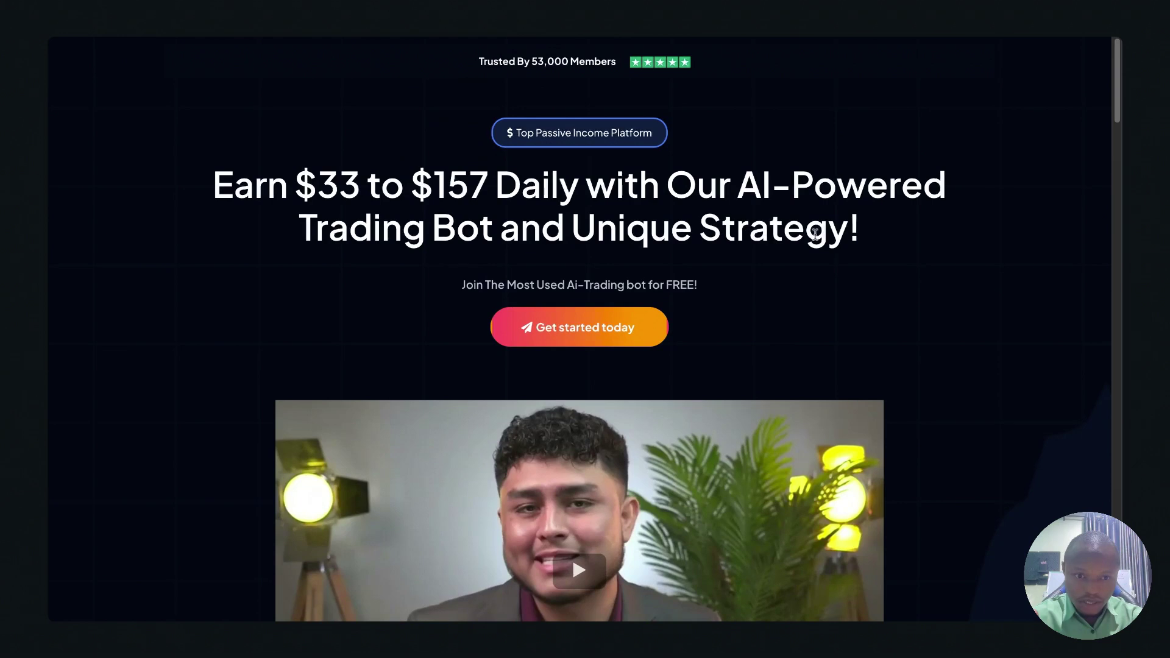
triple_click(905, 243)
key(ctrl+c)
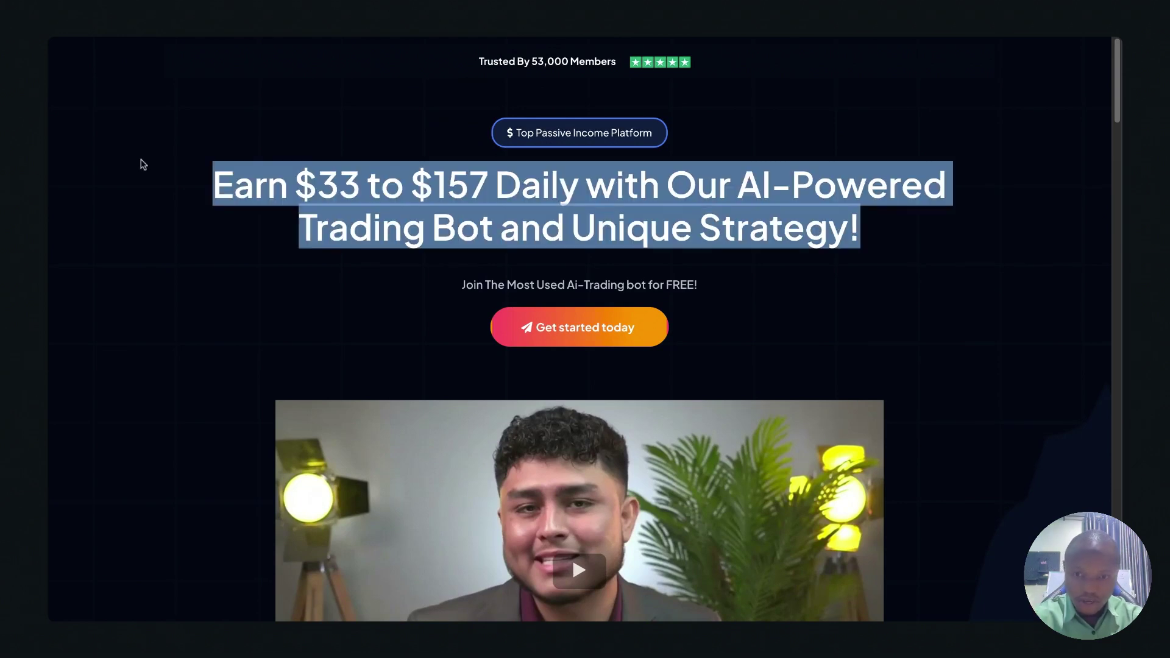
key(alt+Tab)
click(335, 282)
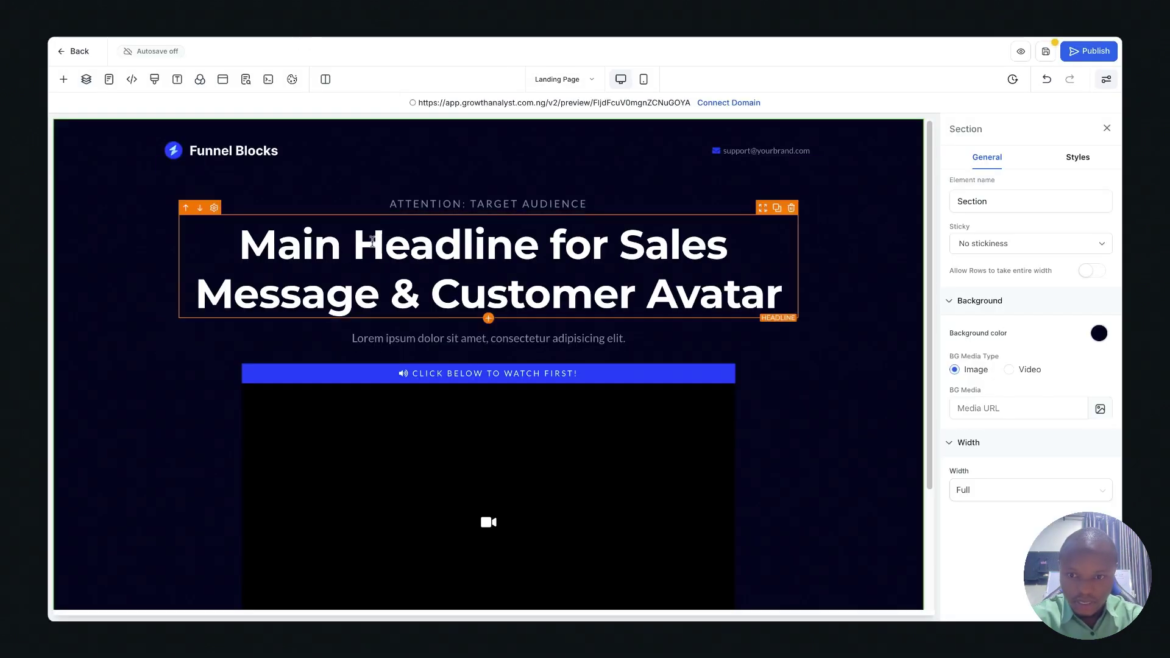
triple_click(335, 282)
key(ctrl+v)
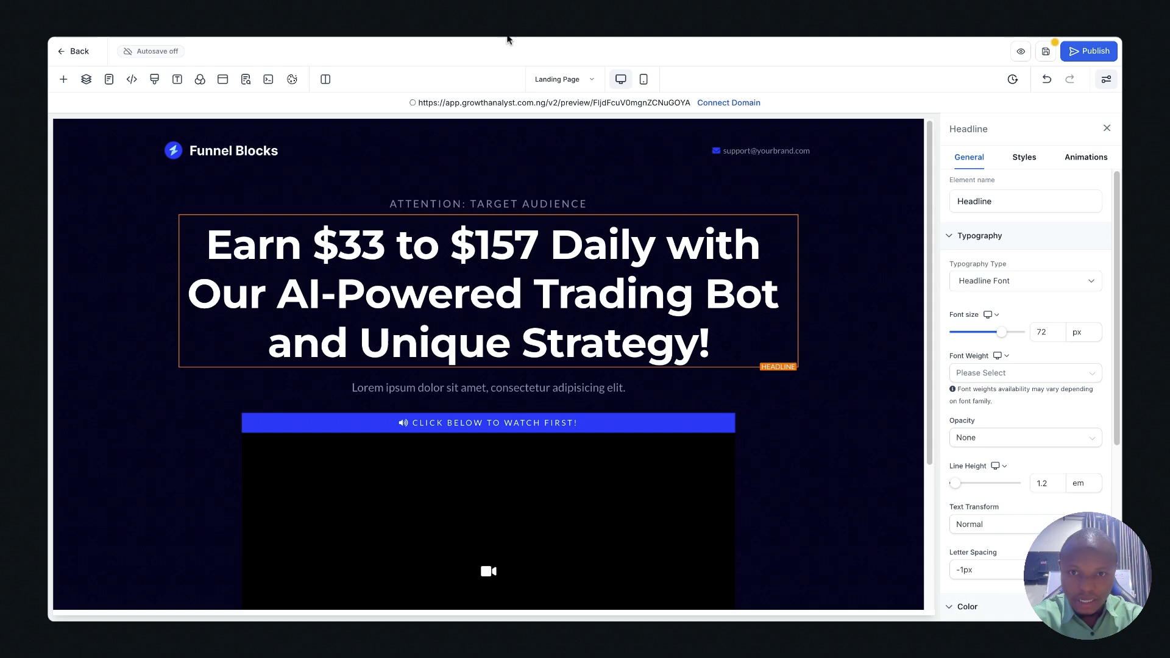
- Replace the sub headline above the main headline with the example page's "Top Passive Income Platform" and remove the surplus blank lines
key(alt+Tab)
triple_click(643, 134)
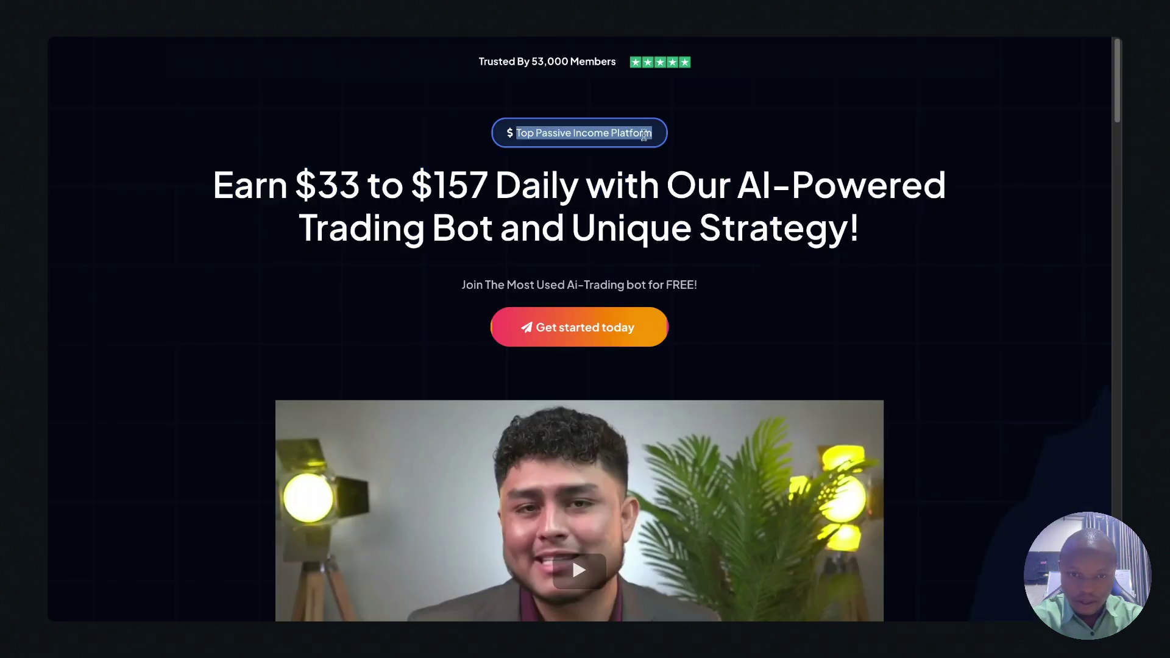
triple_click(649, 133)
key(alt+Tab)
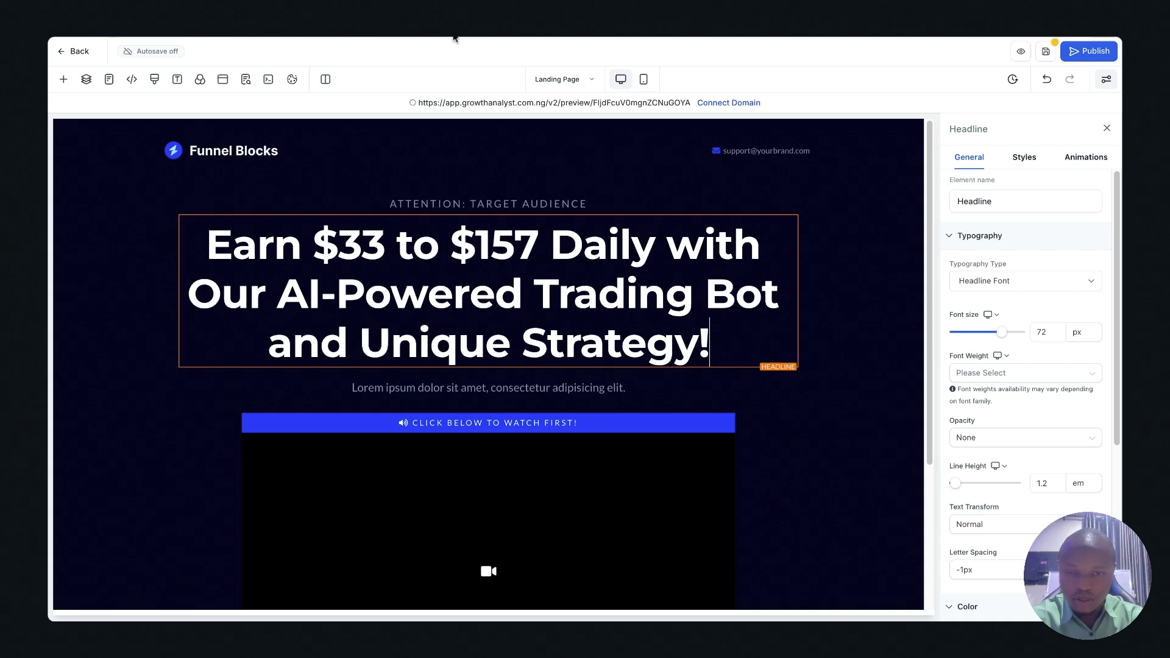
click(483, 198)
triple_click(484, 198)
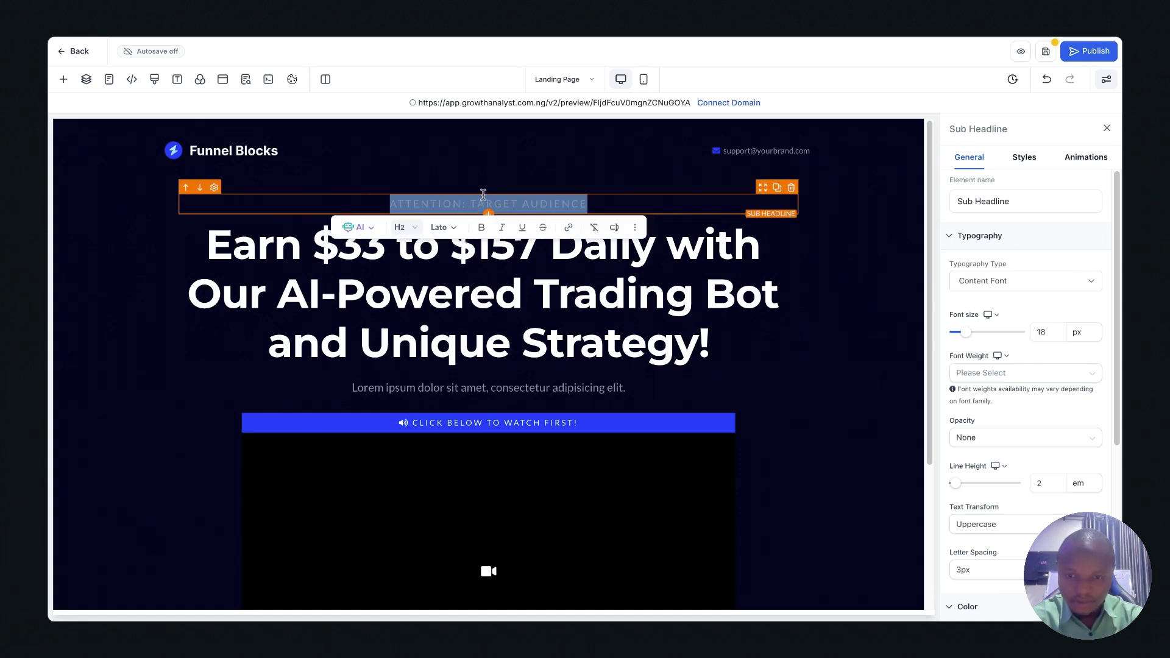
text(TOP PASSIVE INCOME PLATFORM)
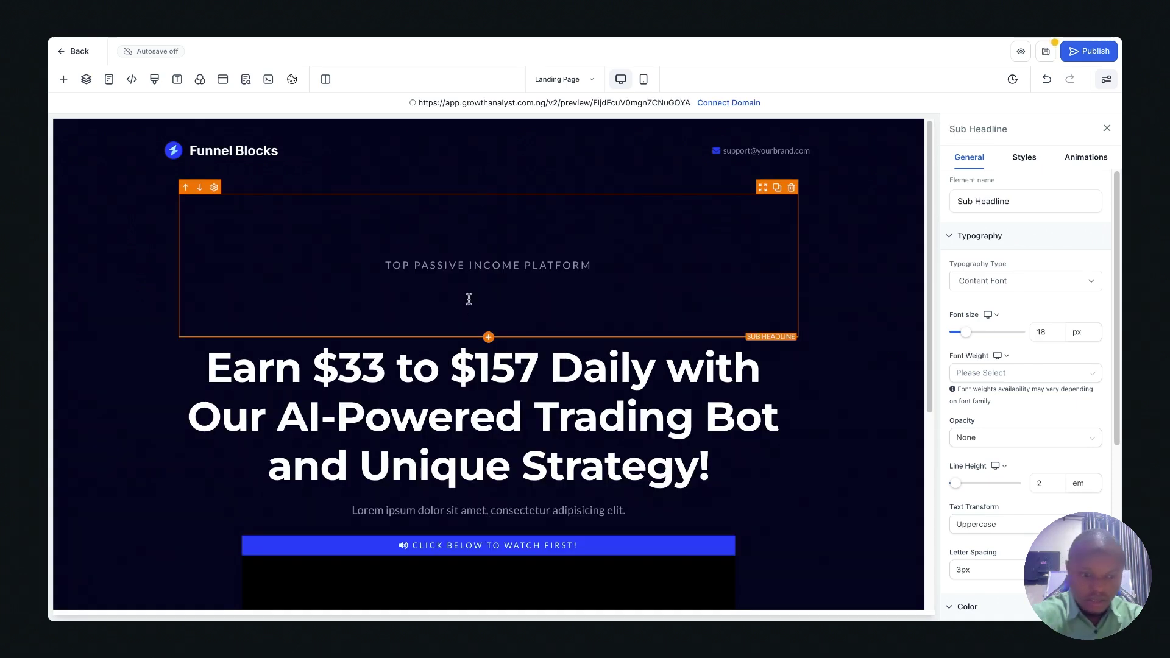
key(BackSpace)
key(BackSpace)
key(BackSpace)
key(BackSpace)
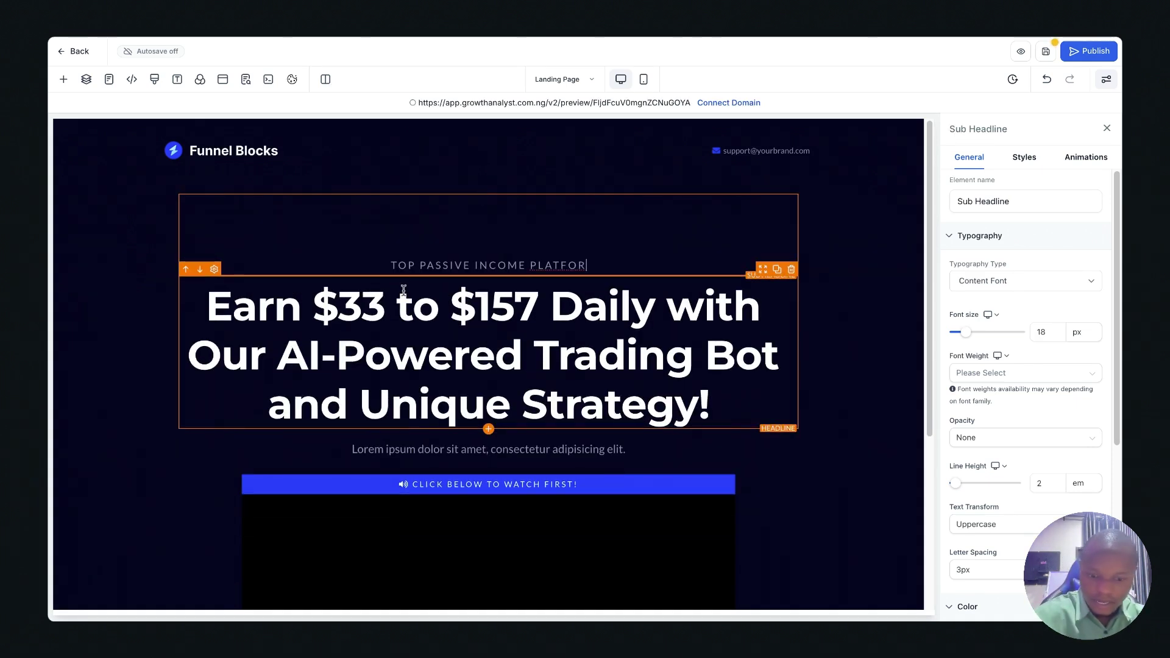
text(M)
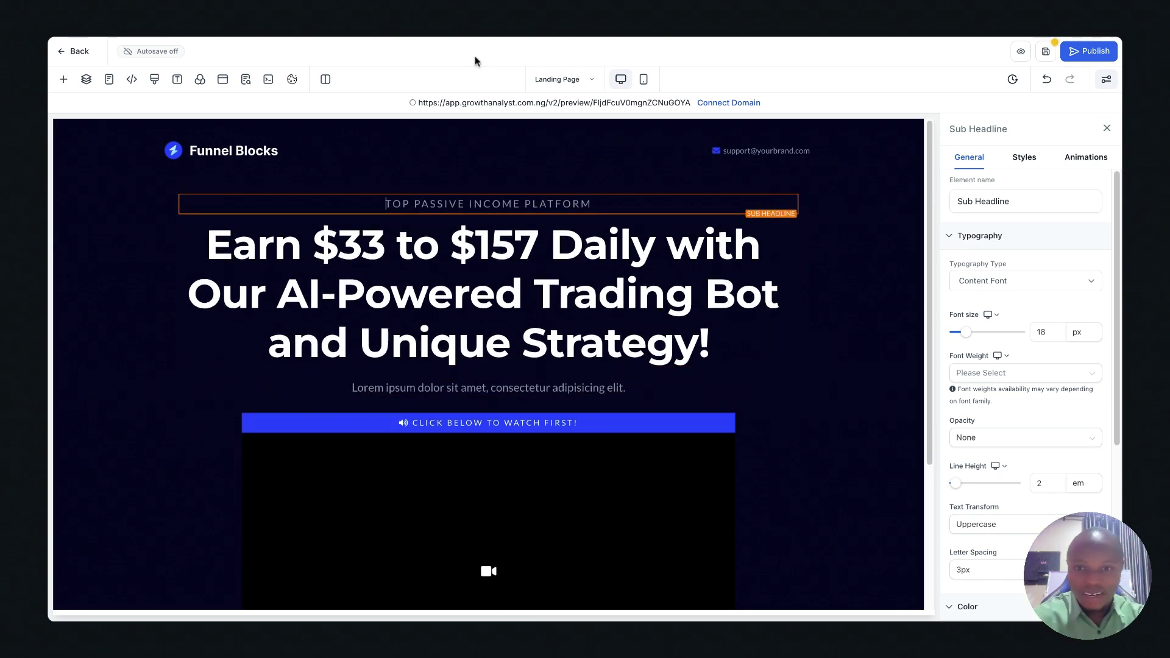
- Copy the example page's line "Join The Most Used Ai-Trading bot for FREE!" over the placeholder paragraph under the headline
key(alt+Tab)
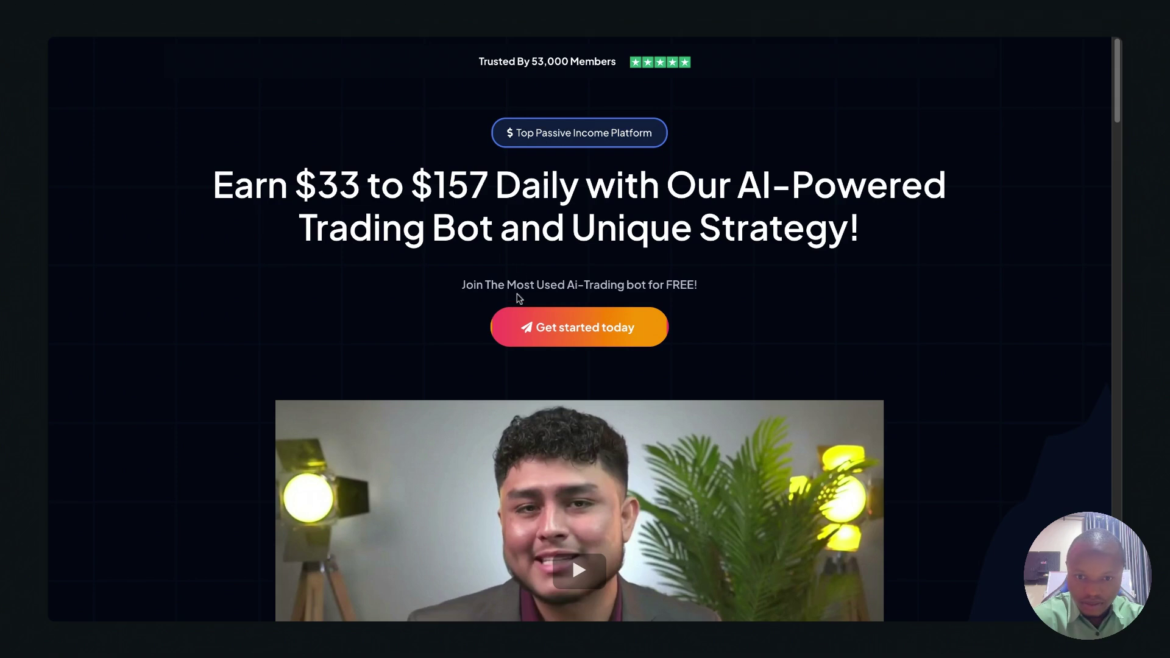
triple_click(520, 277)
key(ctrl+c)
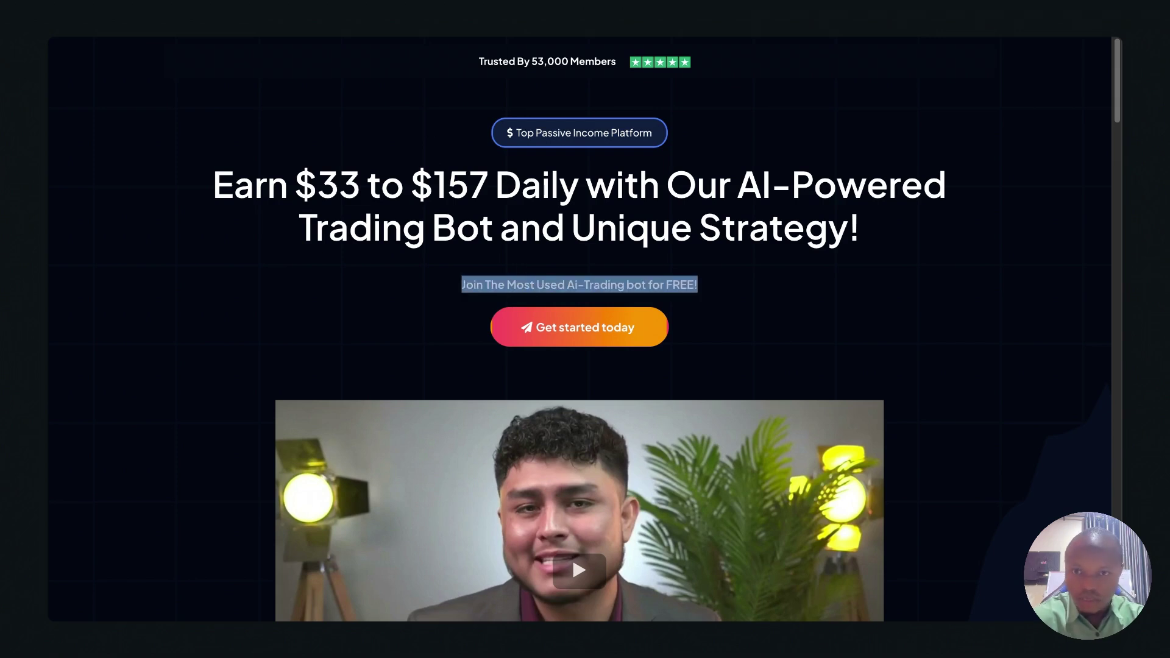
key(alt+Tab)
triple_click(417, 387)
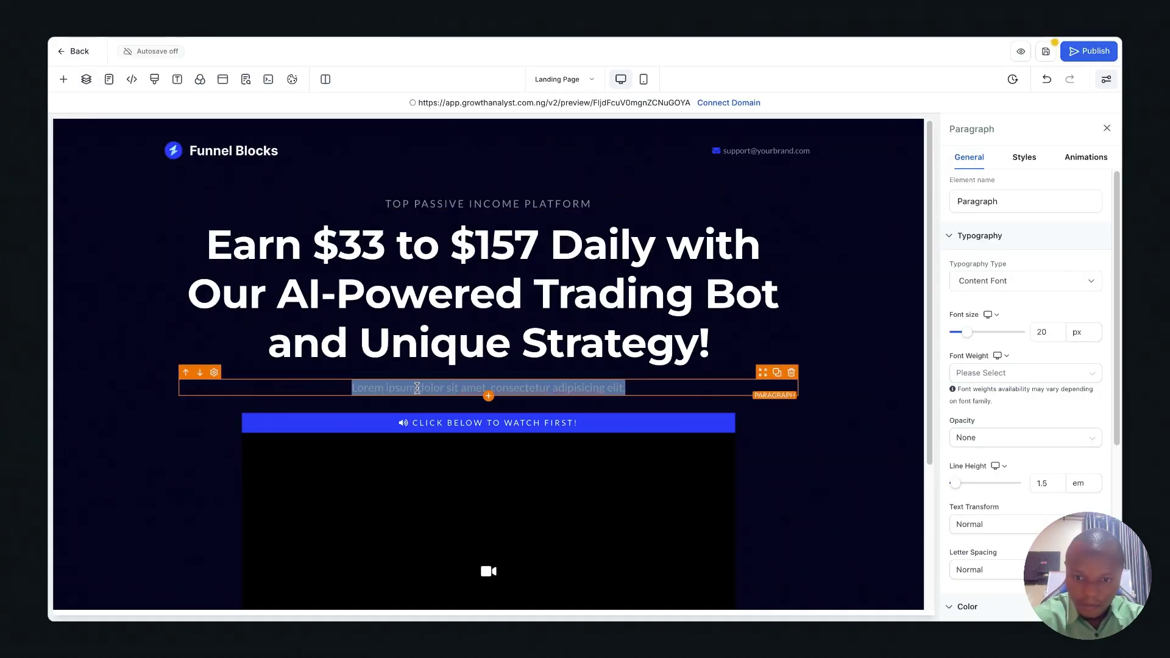
key(ctrl+v)
- Open the example page's embedded welcome video on YouTube and pause its playback
scroll(644, 379, down, 3)
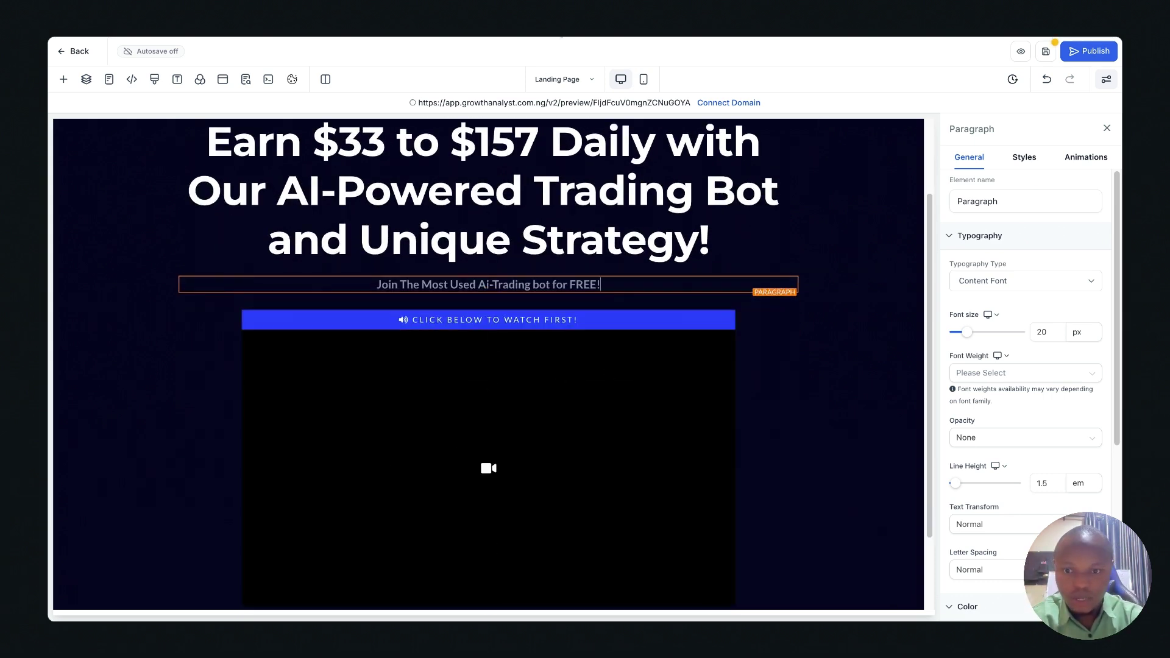
key(ctrl+Tab)
scroll(759, 550, down, 5)
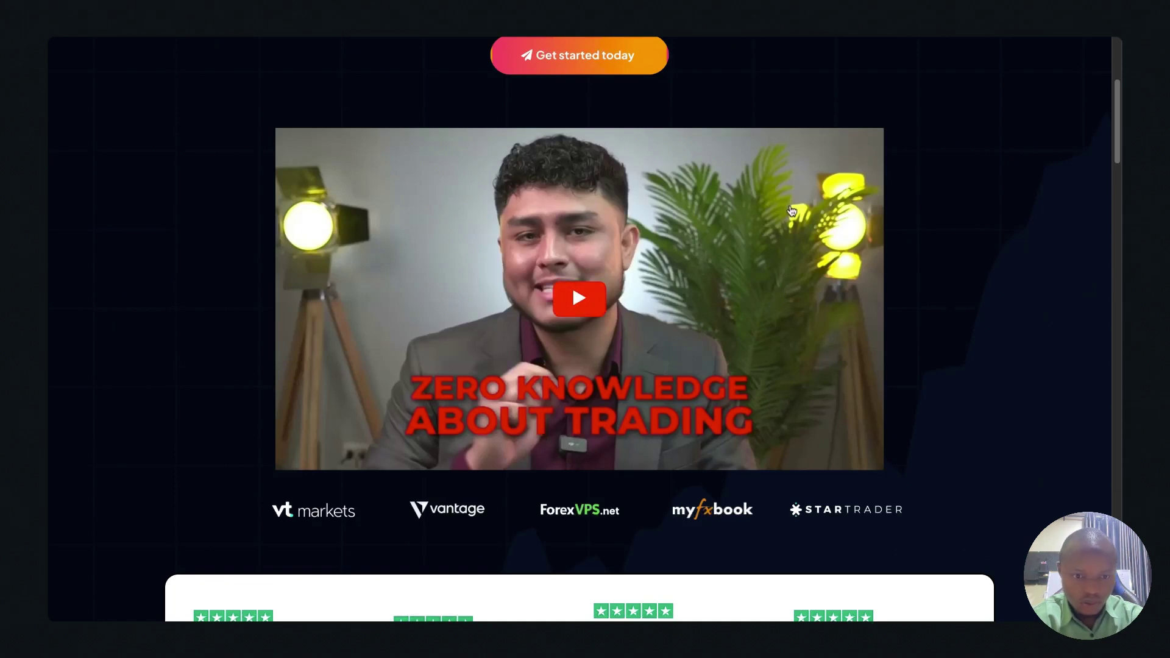
click(579, 298)
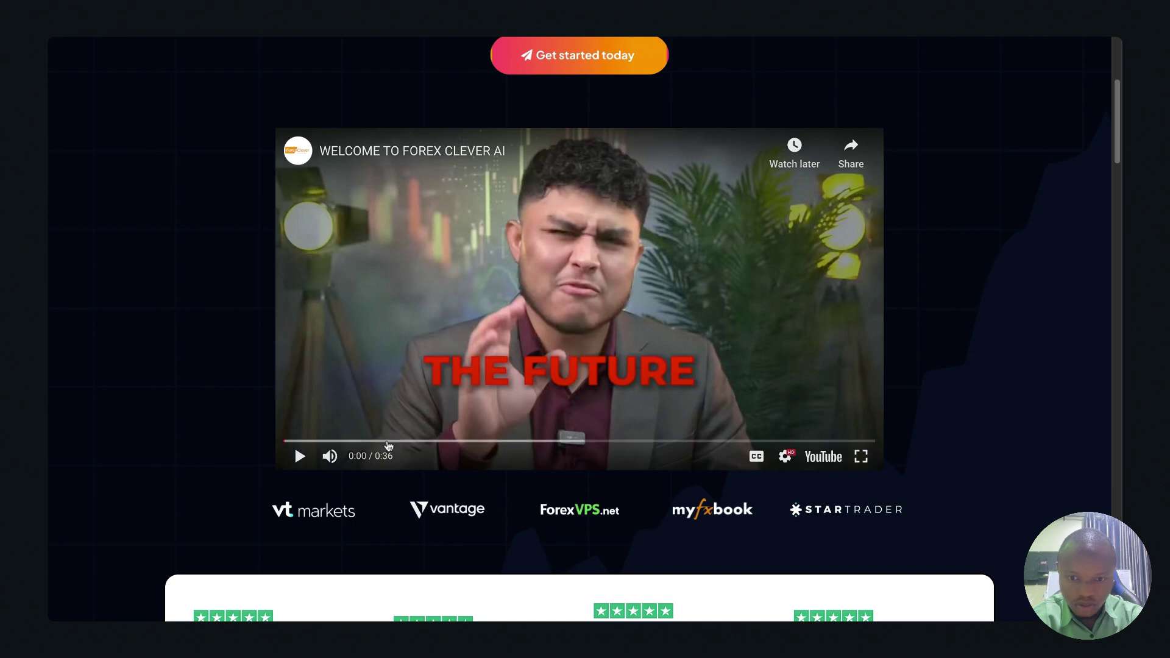
click(844, 172)
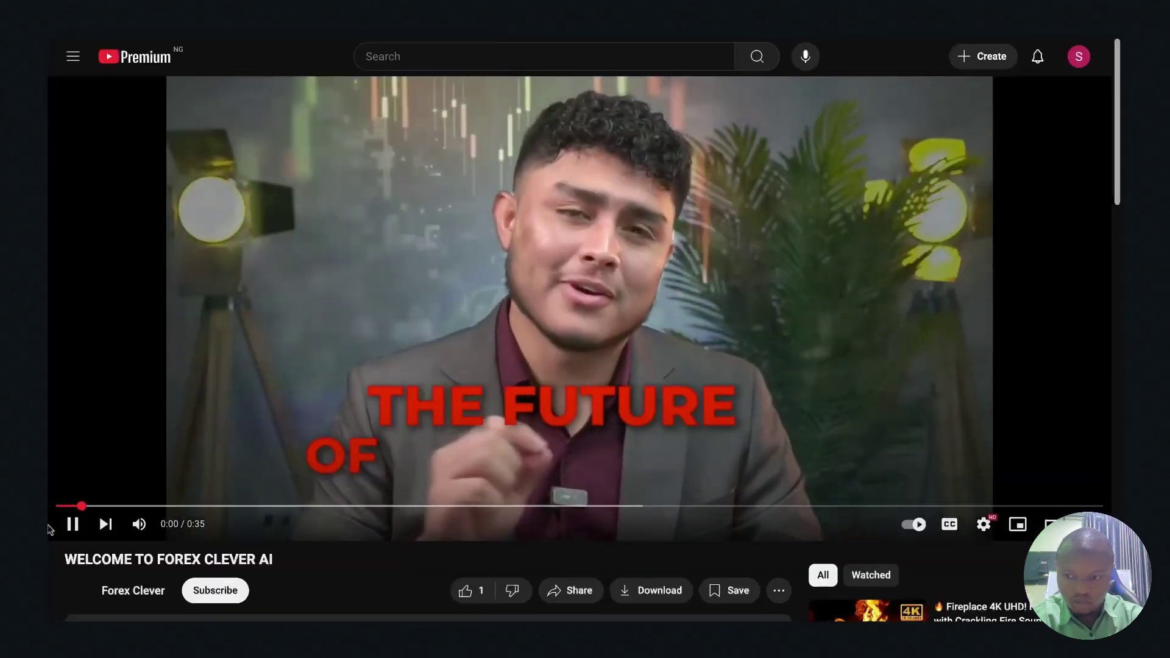
click(72, 525)
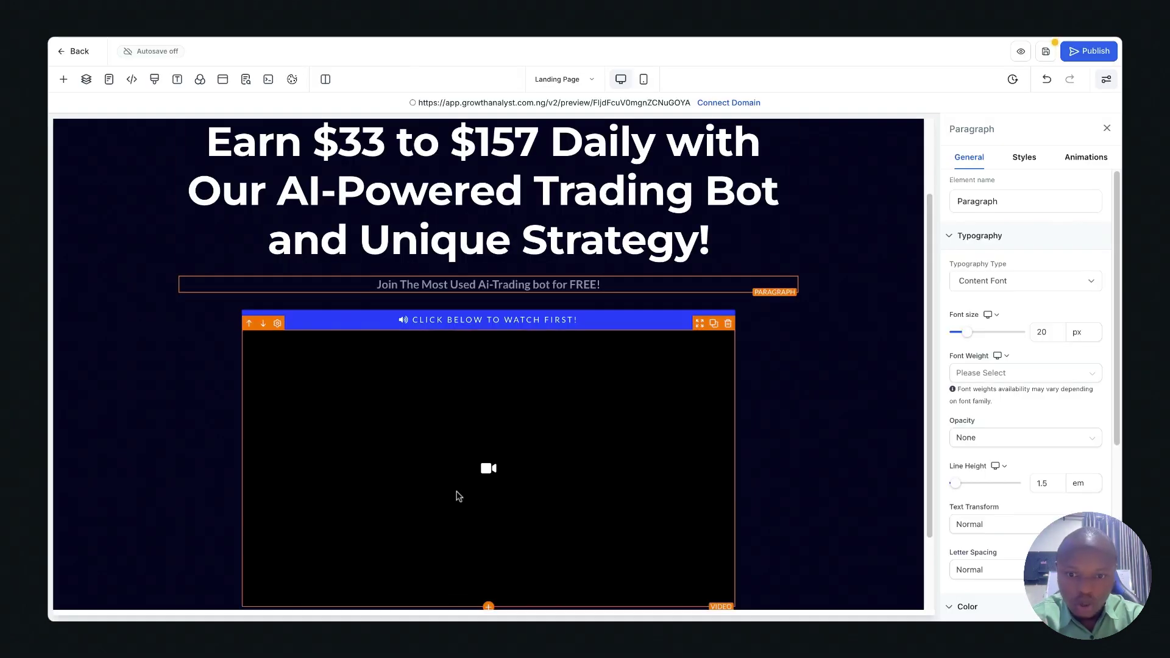
click(481, 409)
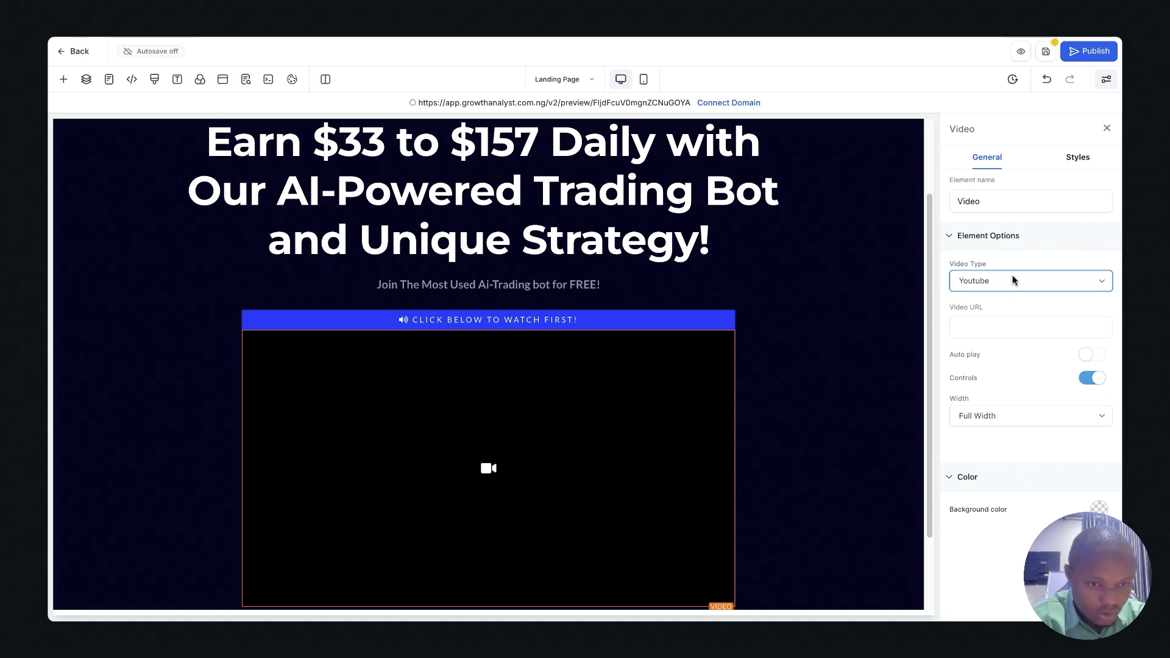
click(971, 328)
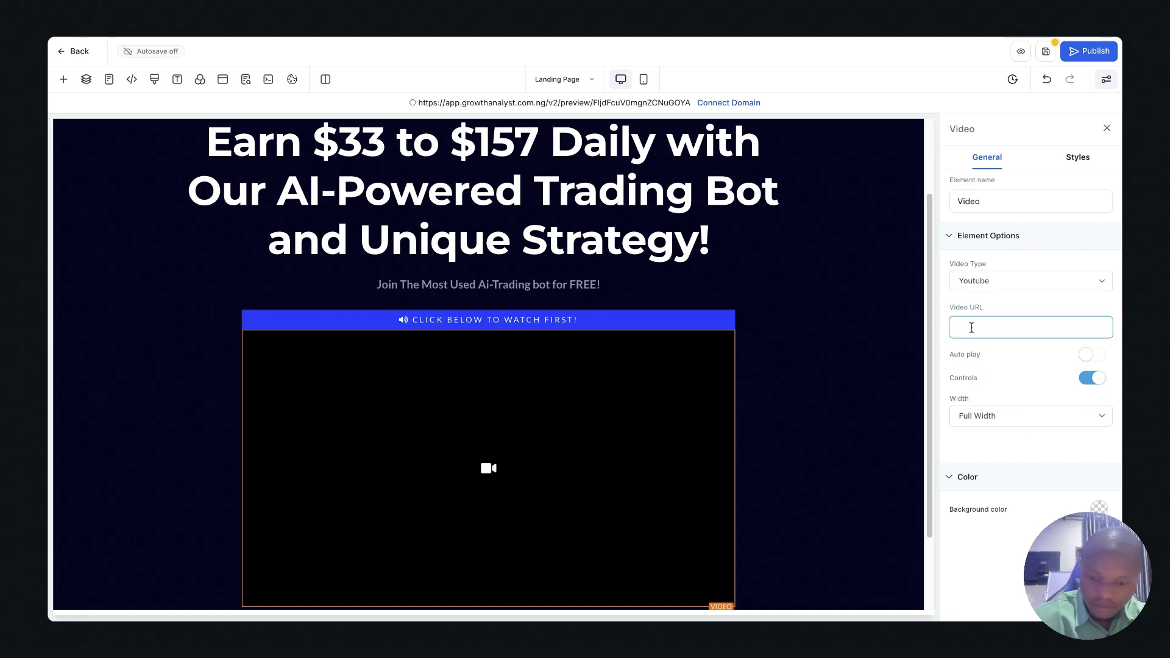
text(https://youtu.be/cZY4Hz5eRRQ?si=VA9oxaXWLeGti8Lr)
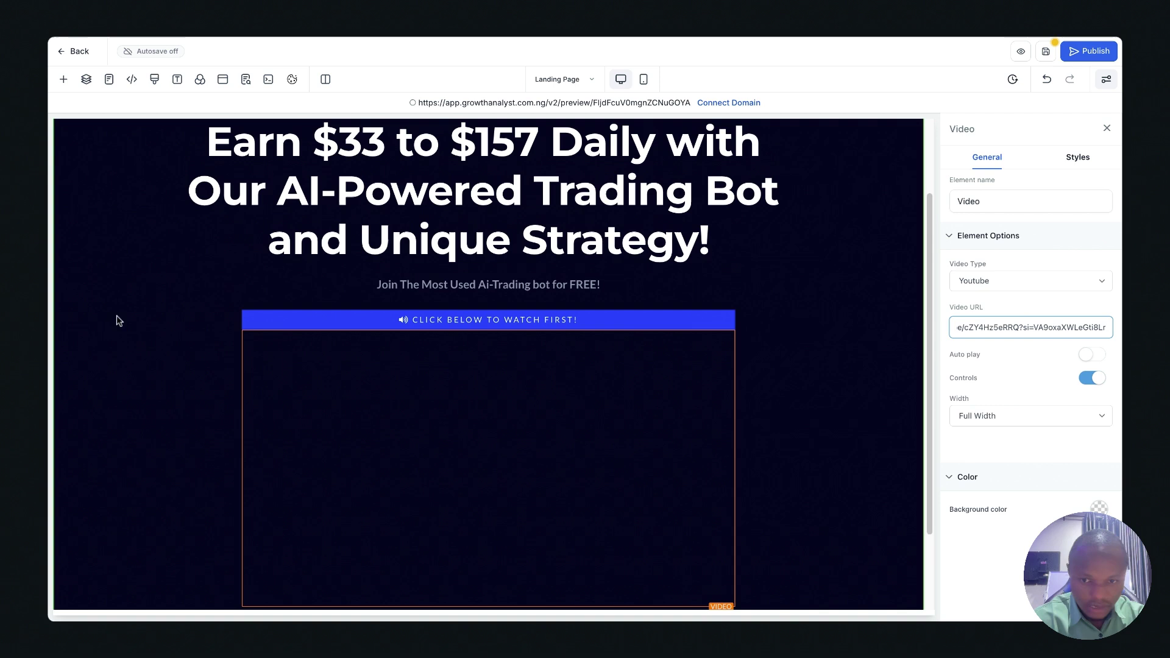
scroll(601, 302, up, 2)
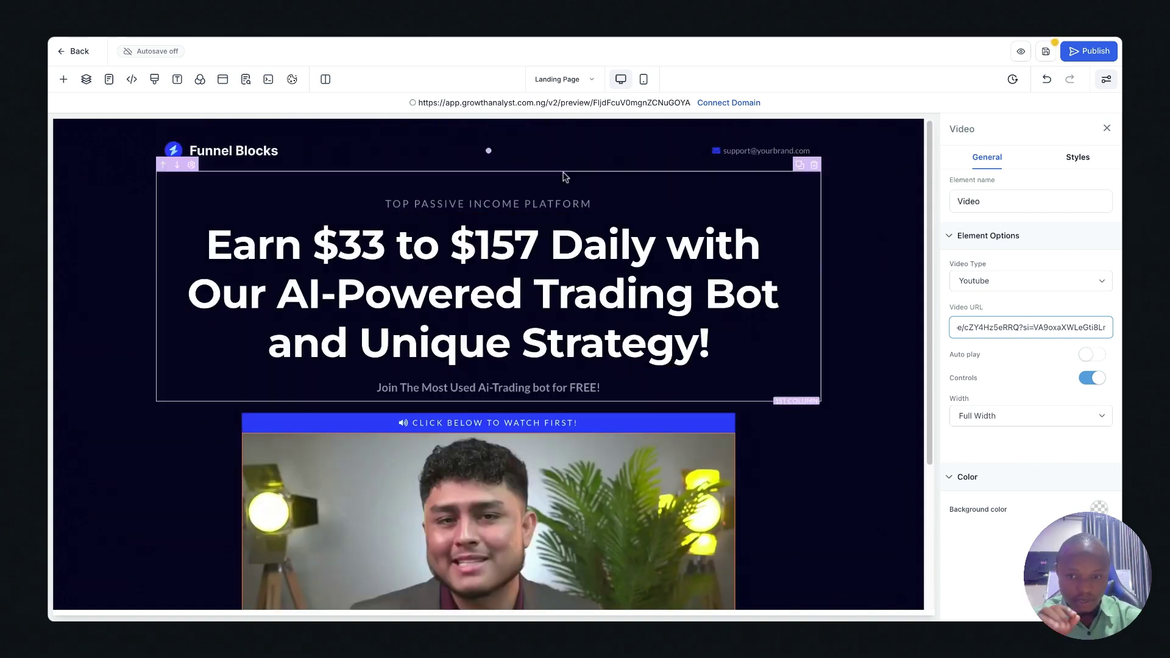
- Compare the first section's logo, support email line and video with the content around the example page's video
click(301, 151)
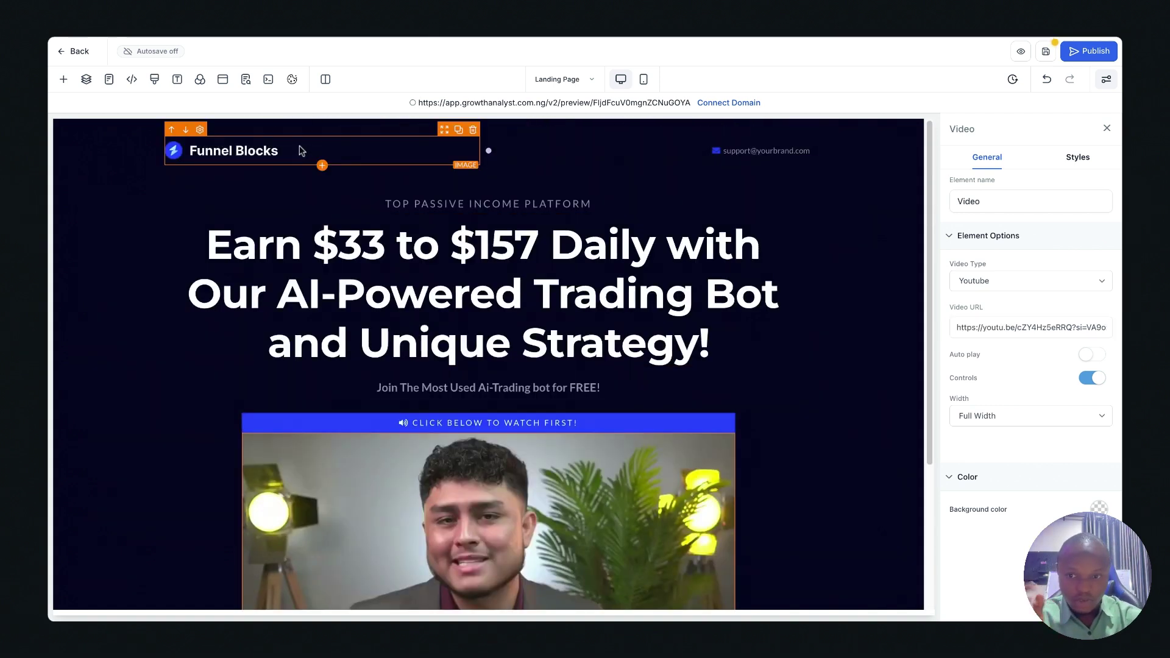
click(746, 153)
scroll(688, 359, down, 3)
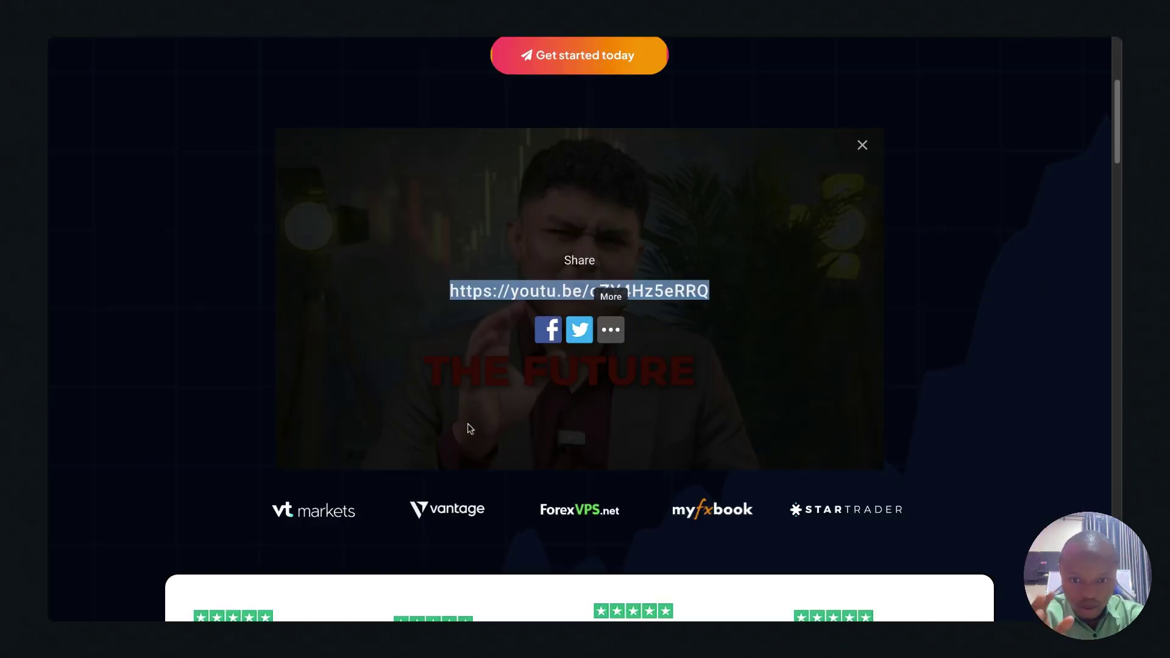
scroll(570, 387, down, 5)
scroll(551, 307, down, 1)
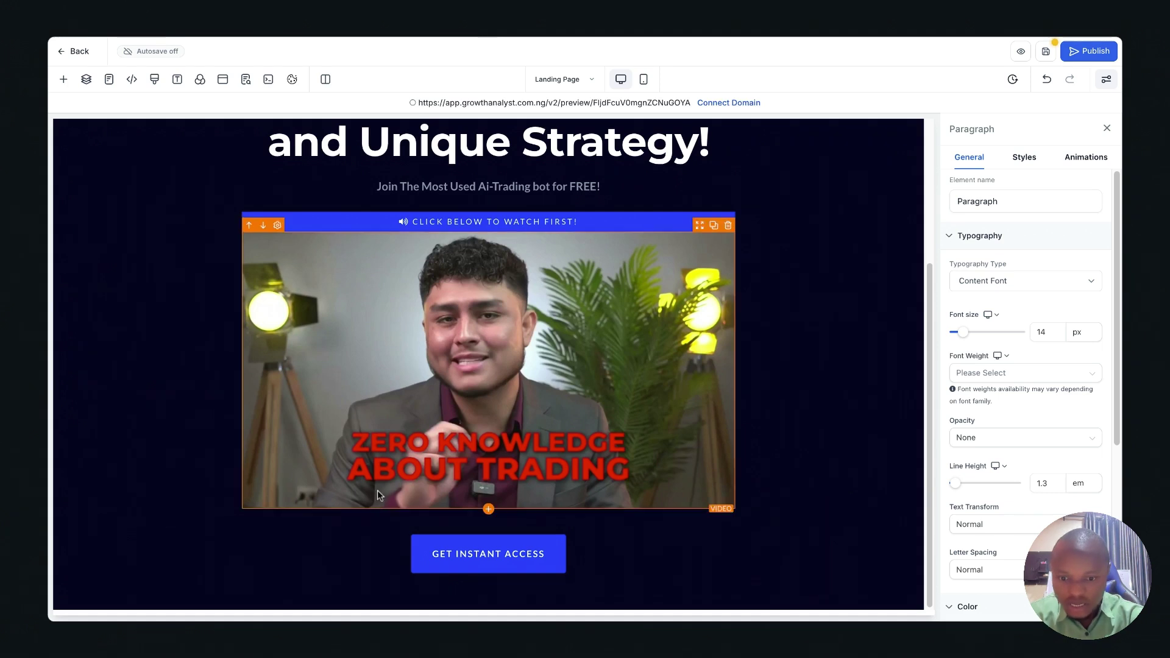
- Check the prebuilt Call To Action and FAQs templates against the example page's sections down to its Frequently Asked Question list
click(180, 405)
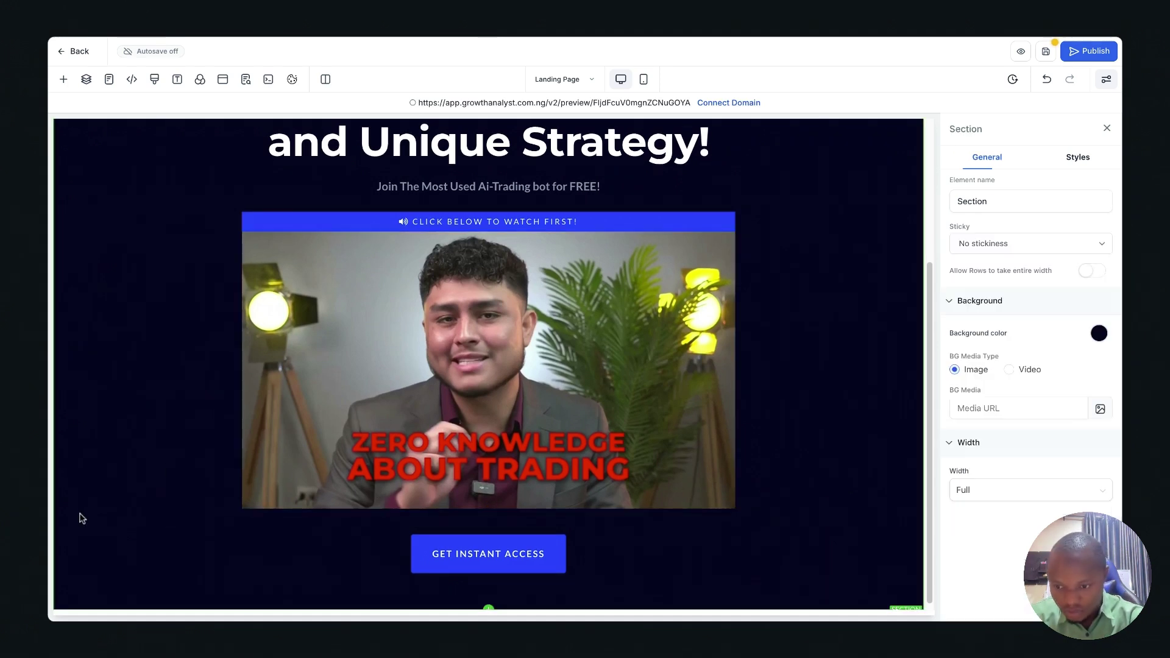
click(63, 81)
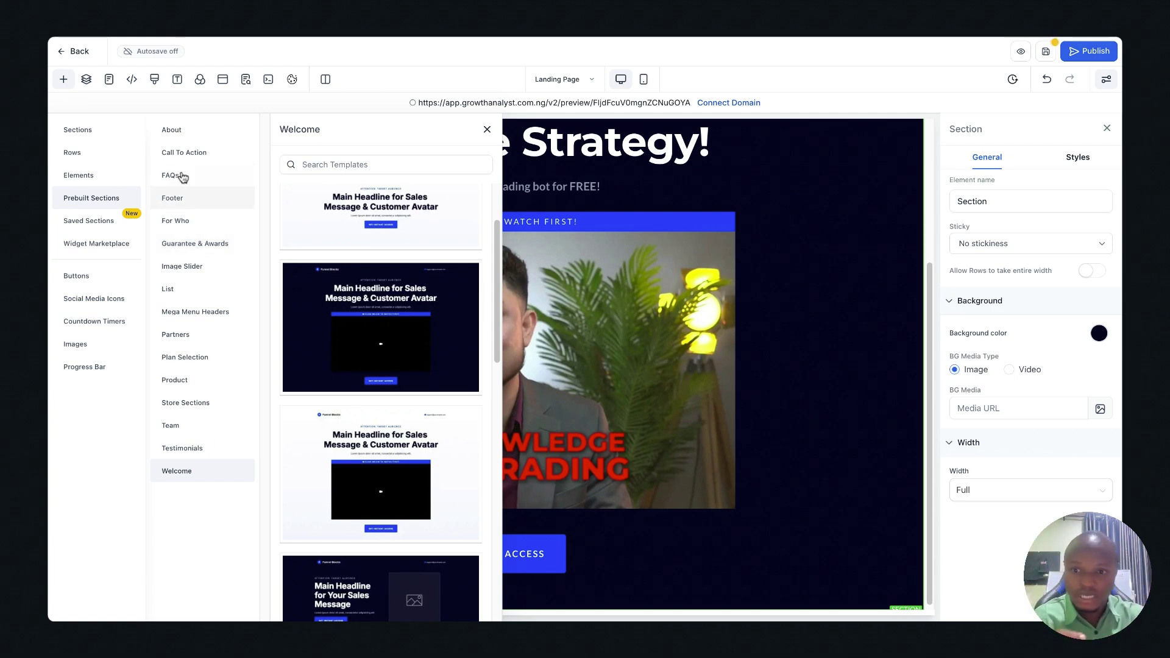
click(200, 159)
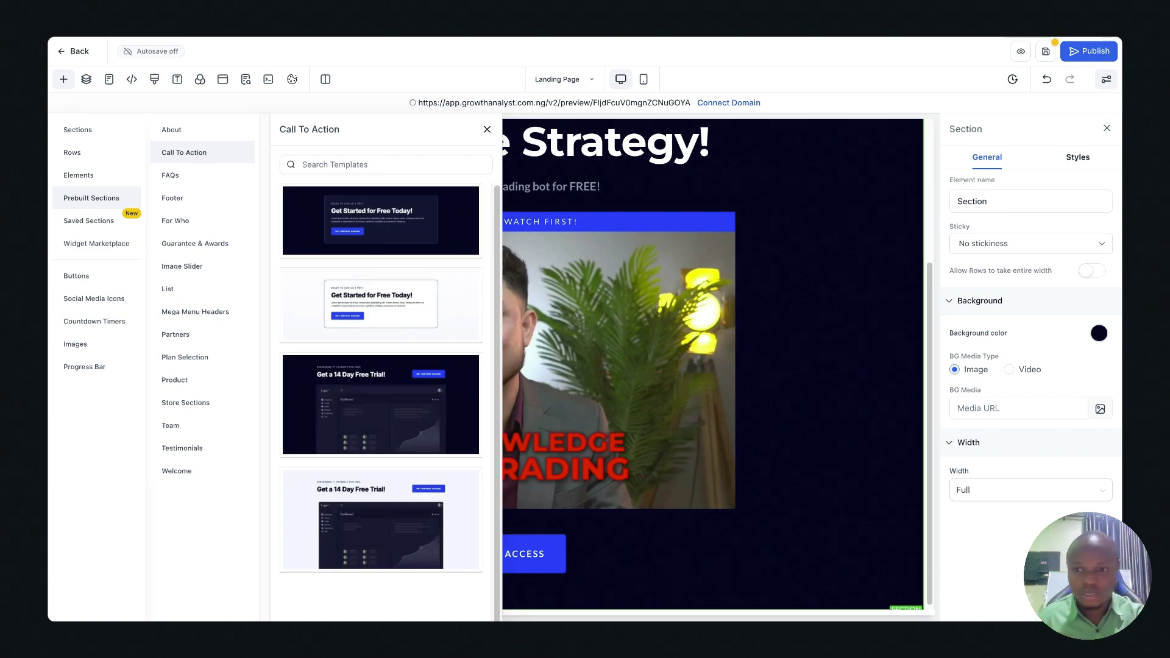
click(190, 175)
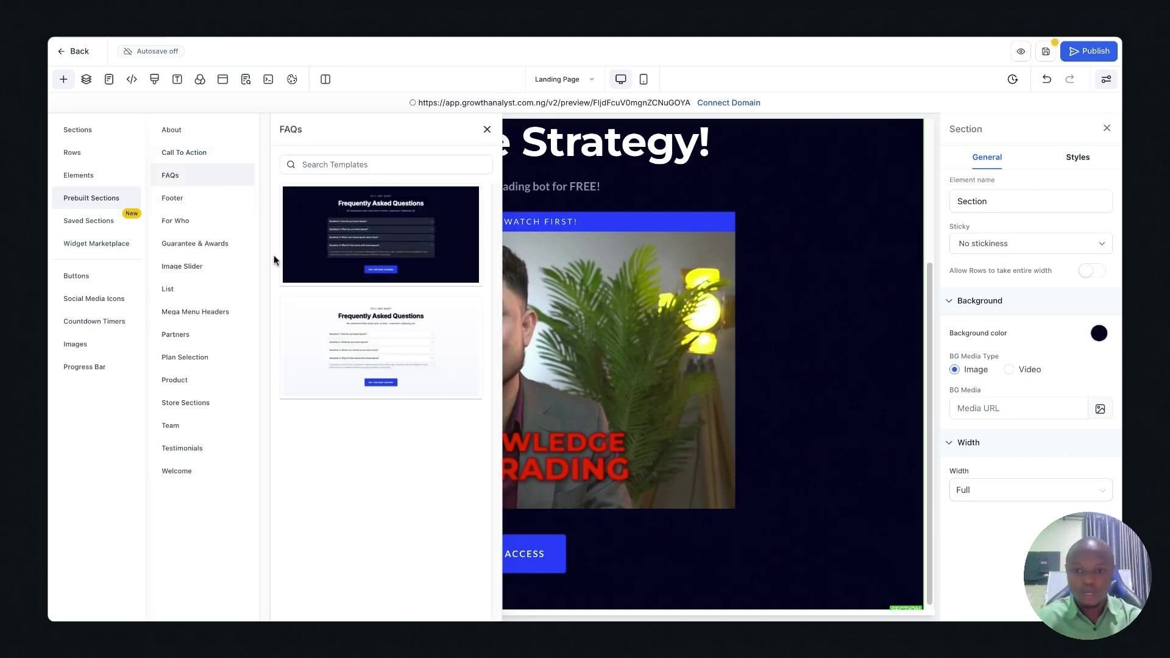
click(374, 38)
scroll(454, 436, down, 15)
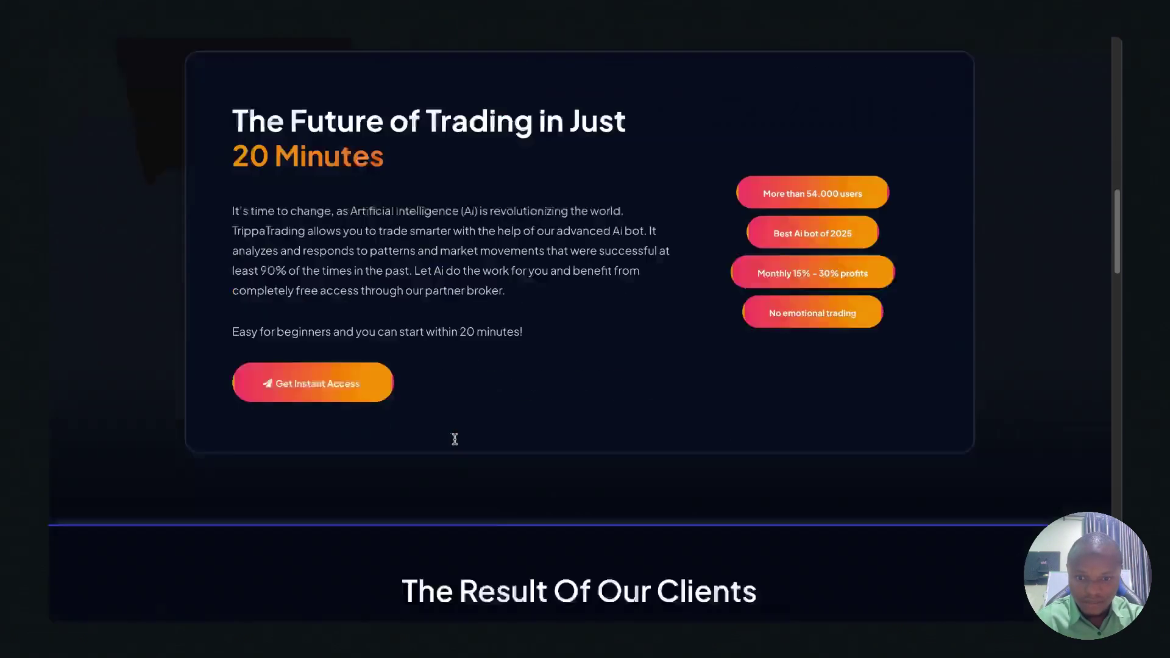
scroll(511, 284, up, 2)
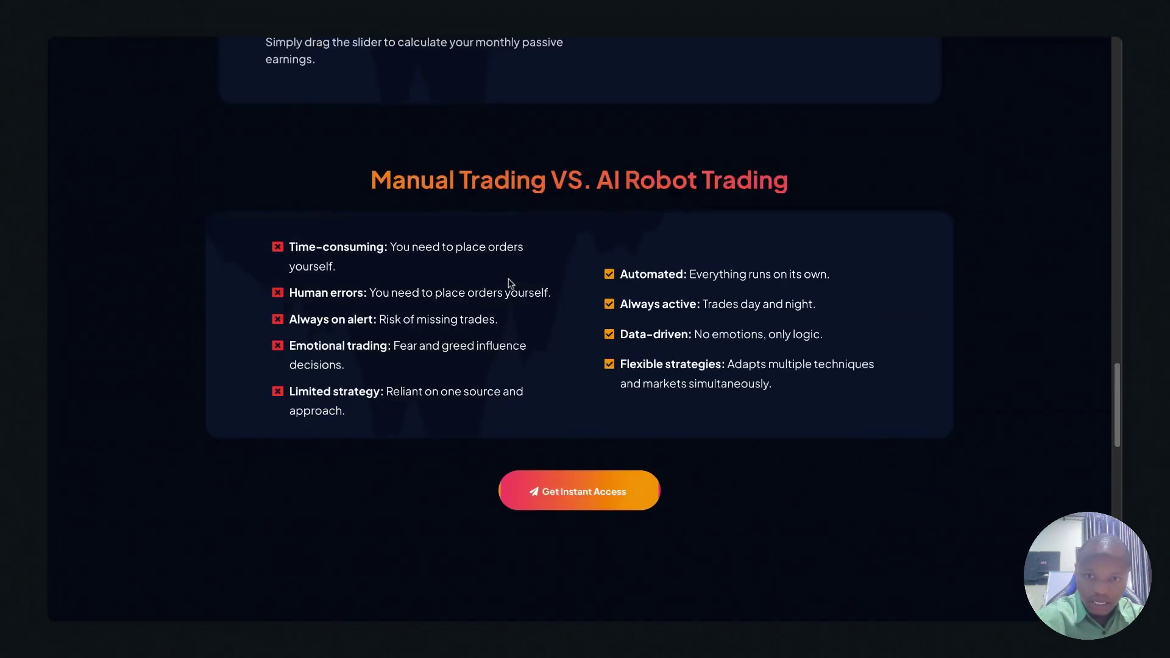
scroll(486, 323, down, 8)
click(467, 252)
click(448, 227)
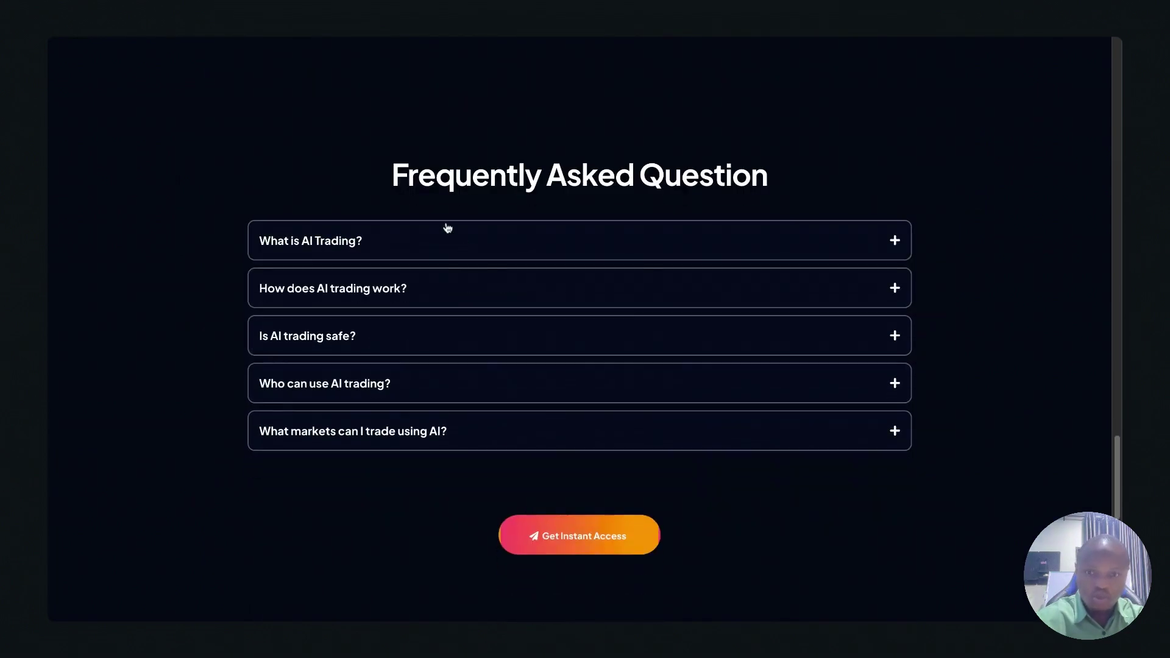
key(super+w)
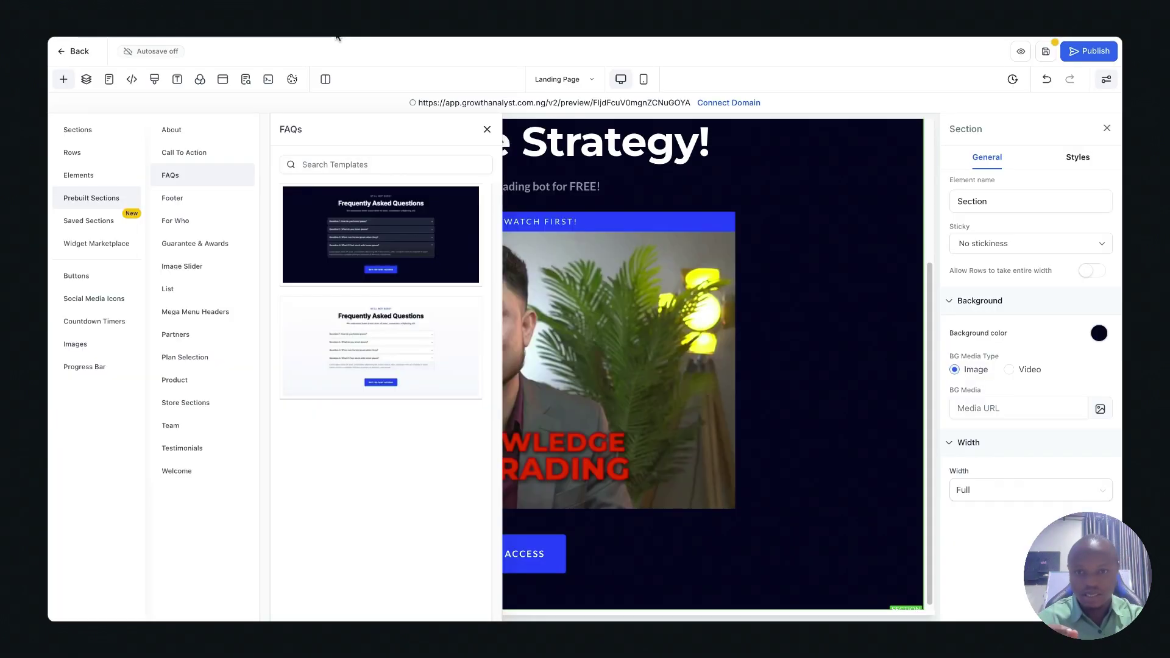
- Add the dark "Who's This Perfect For" prebuilt section from the For Who category below the video section
click(194, 196)
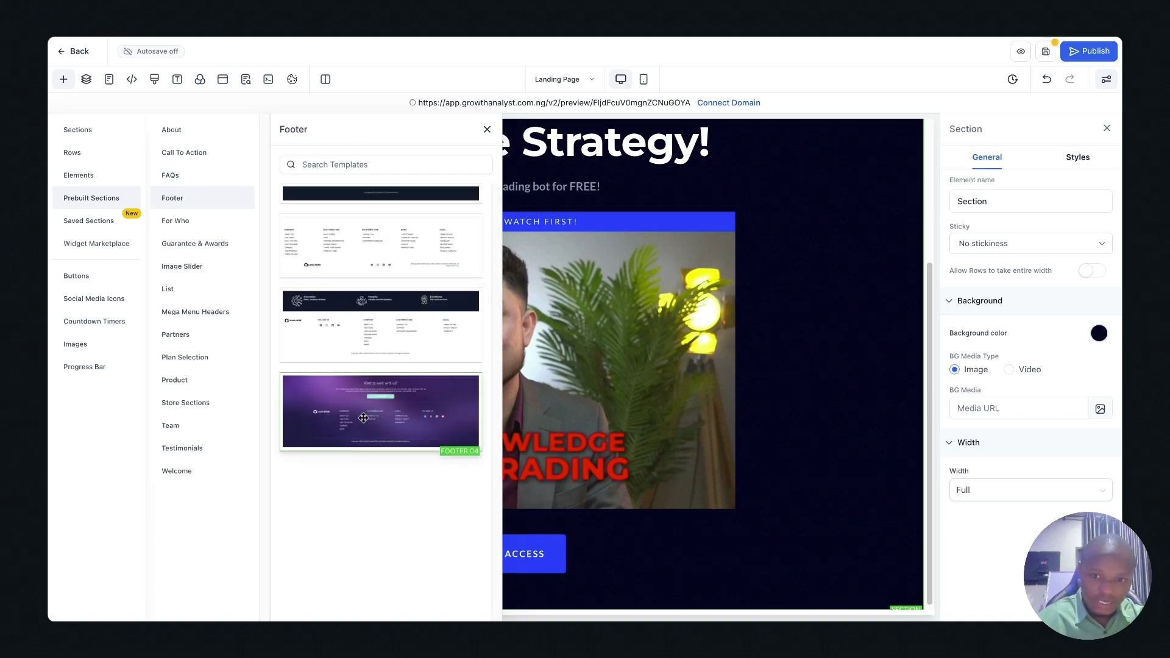
click(223, 225)
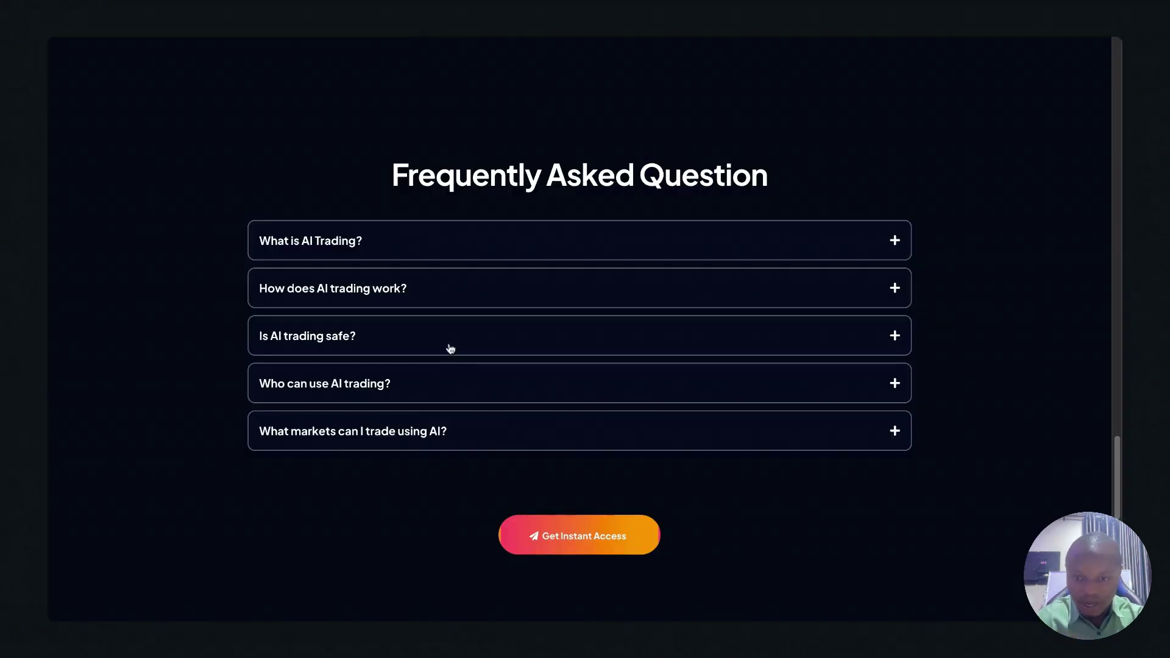
scroll(450, 349, up, 20)
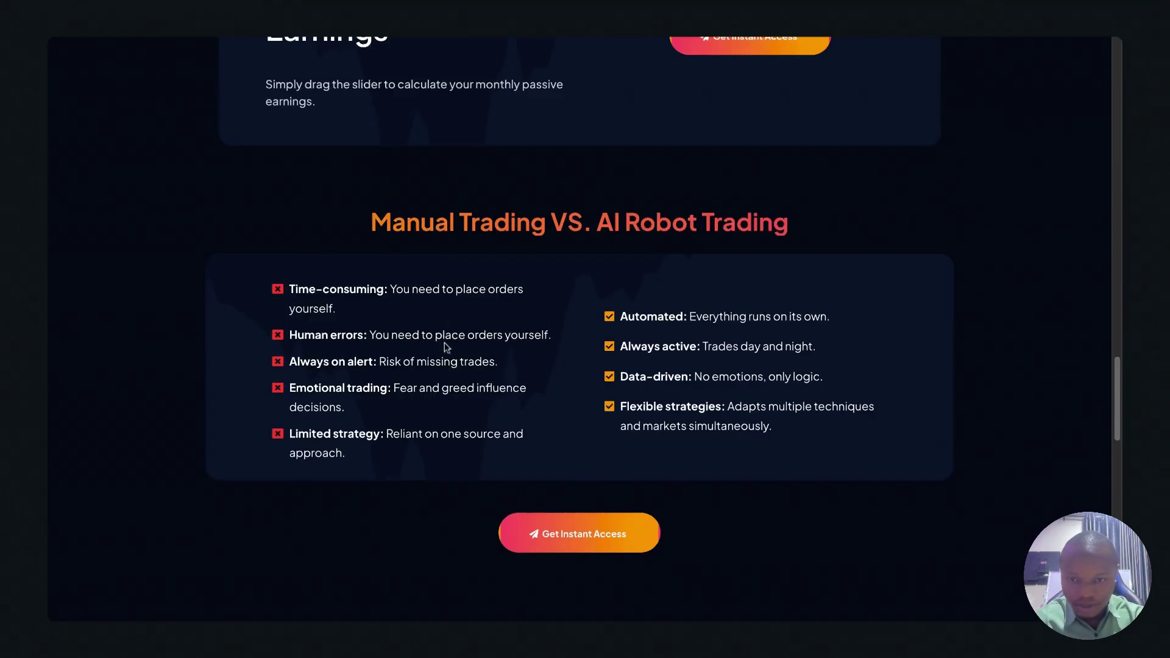
scroll(442, 332, up, 8)
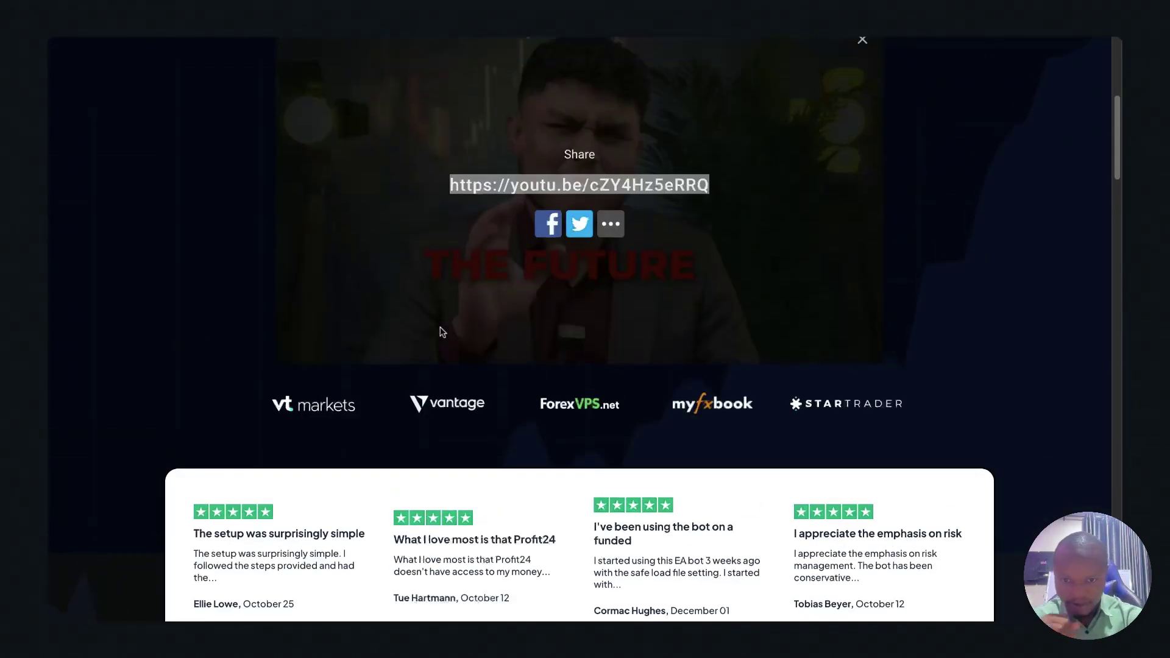
scroll(443, 332, down, 15)
scroll(442, 330, up, 5)
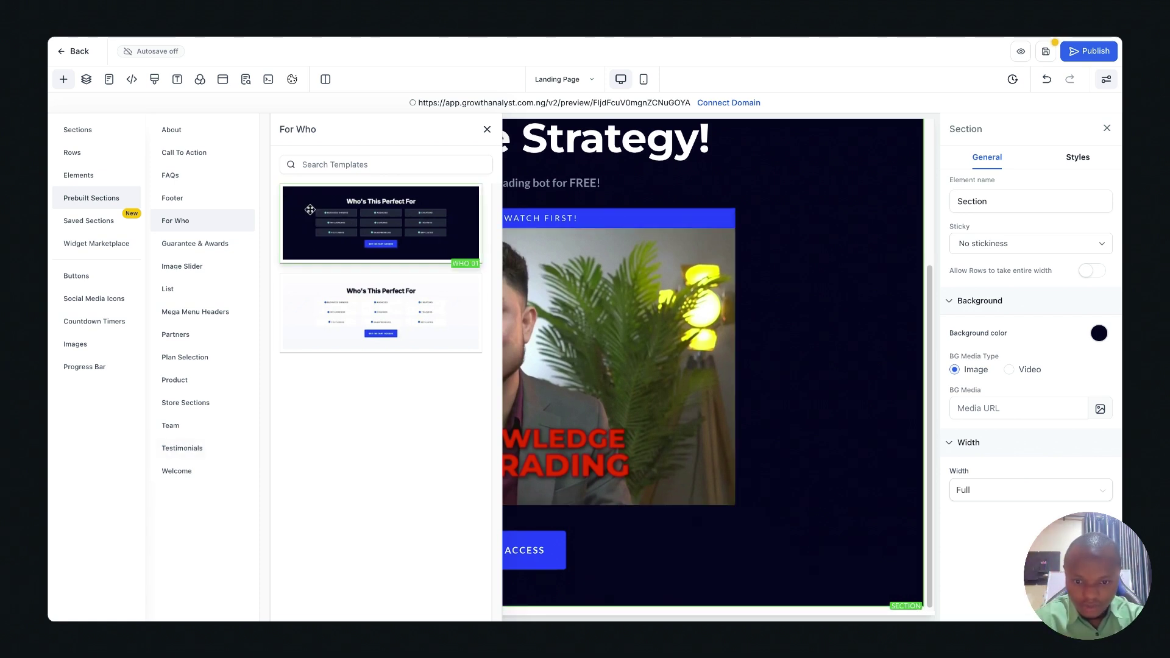
drag(355, 214, 869, 389)
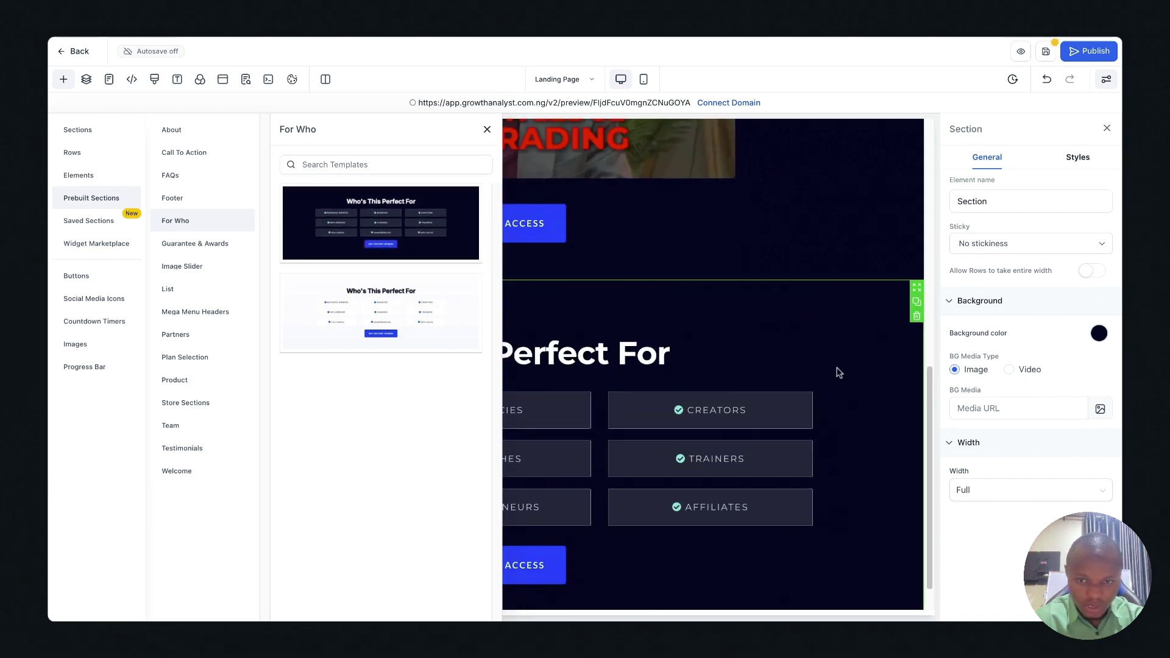
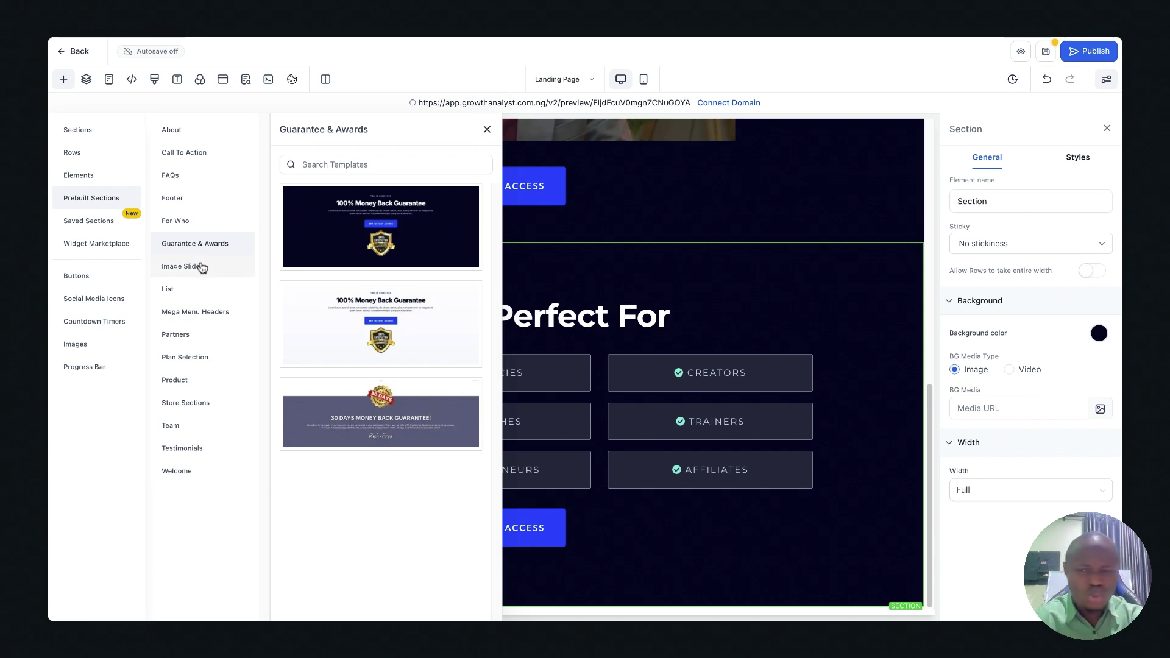
- Add the dark "Super Simple 3 Step Process" prebuilt section from the List category below the "Who's This Perfect For" section
click(201, 266)
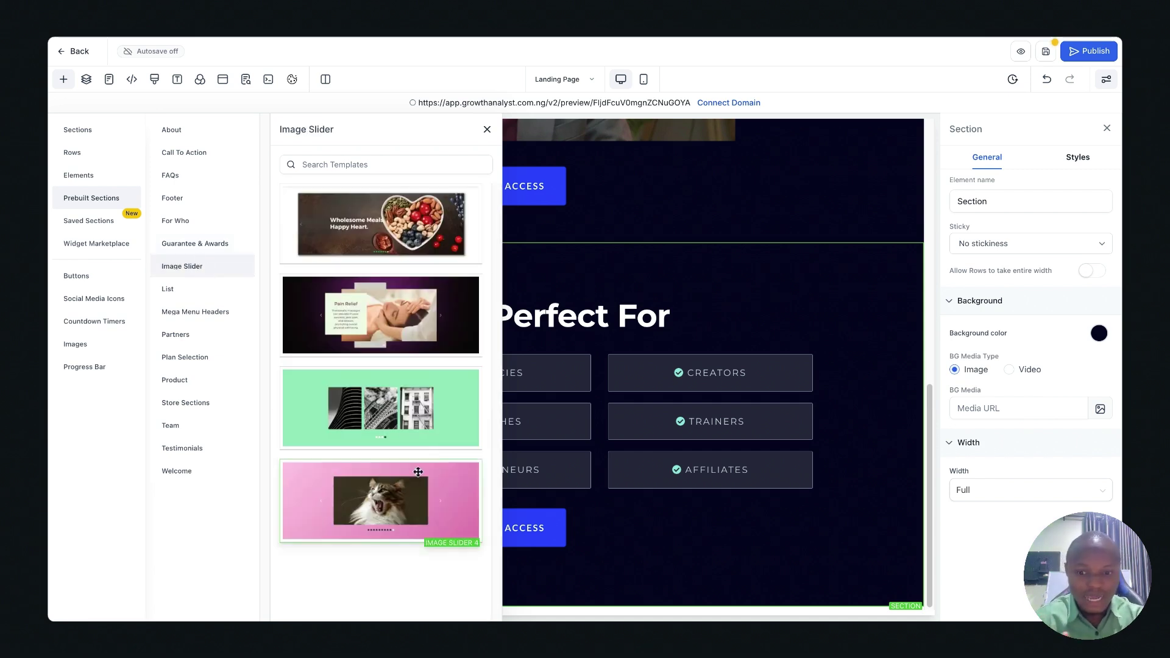
click(218, 297)
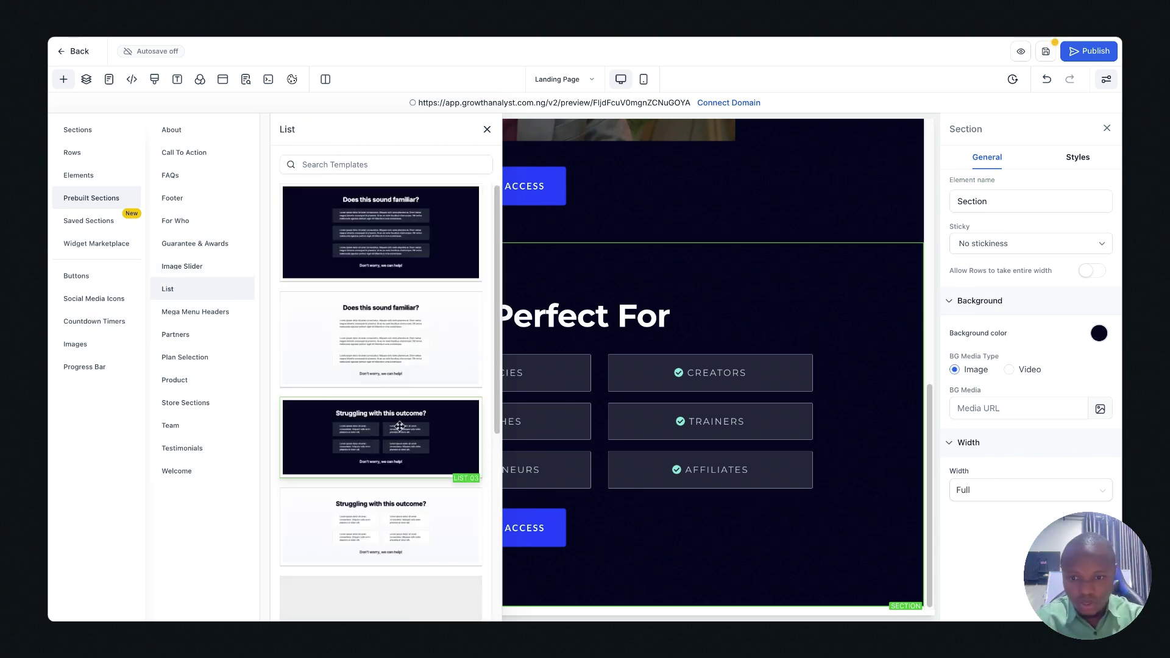
click(419, 37)
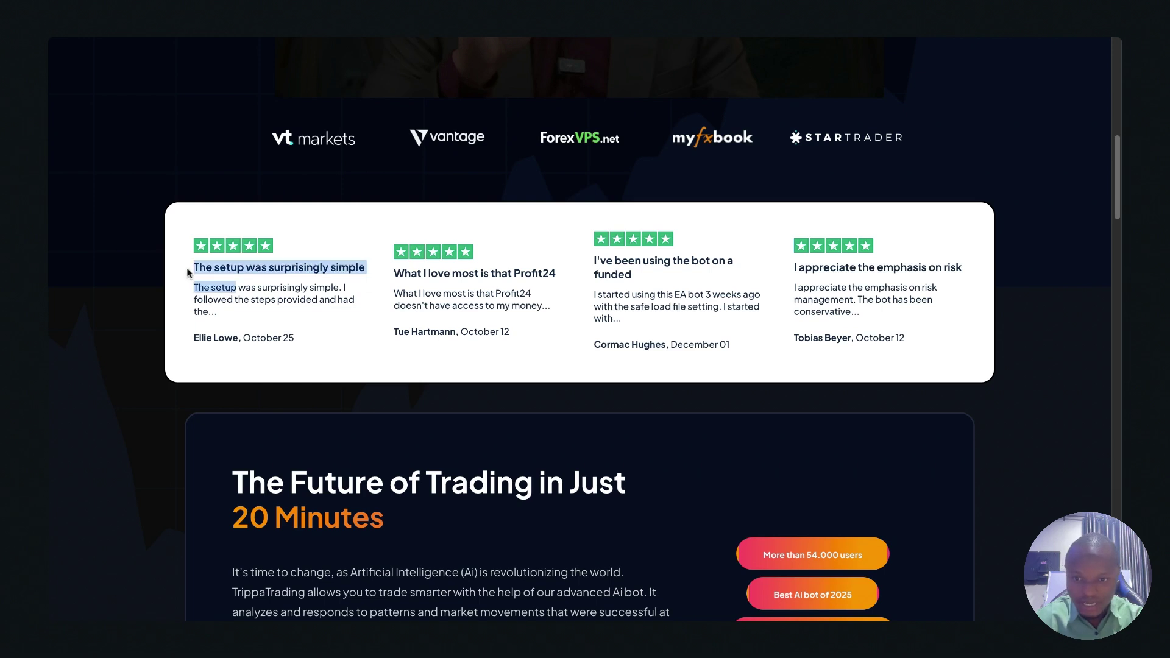
click(144, 41)
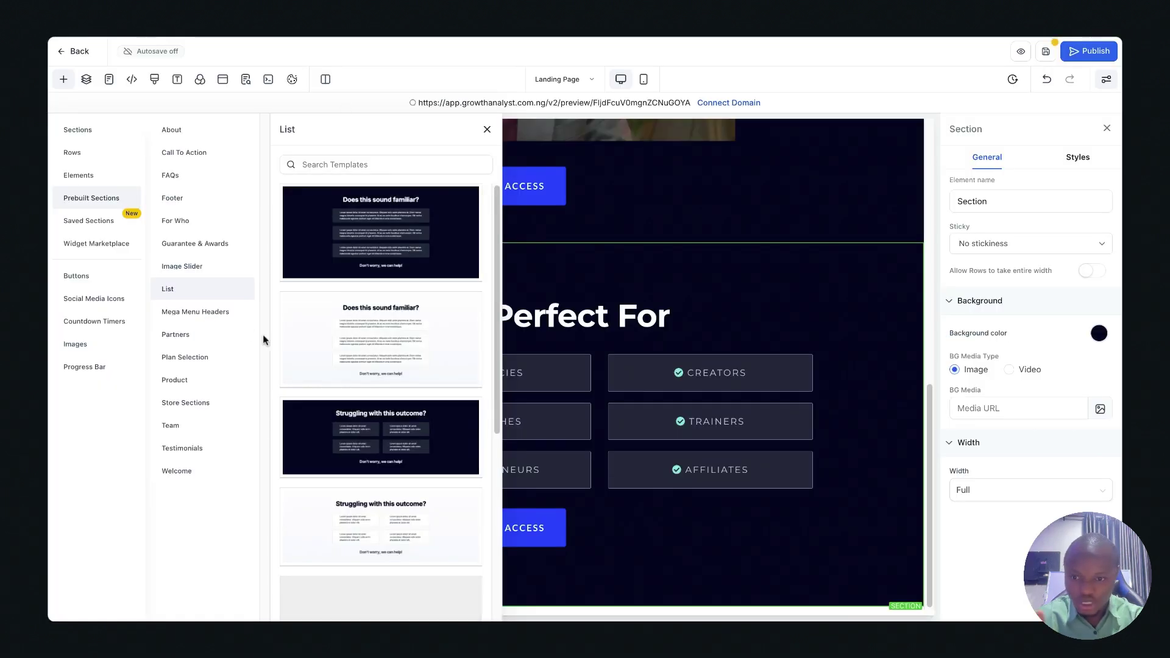
scroll(366, 438, down, 3)
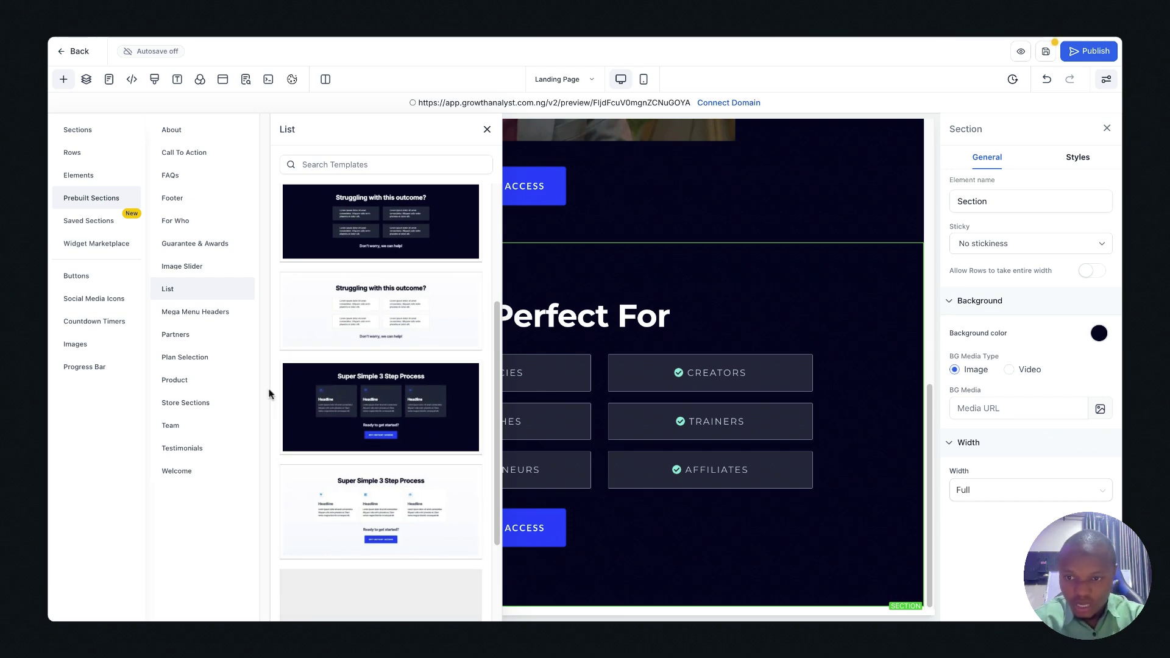
scroll(377, 438, down, 1)
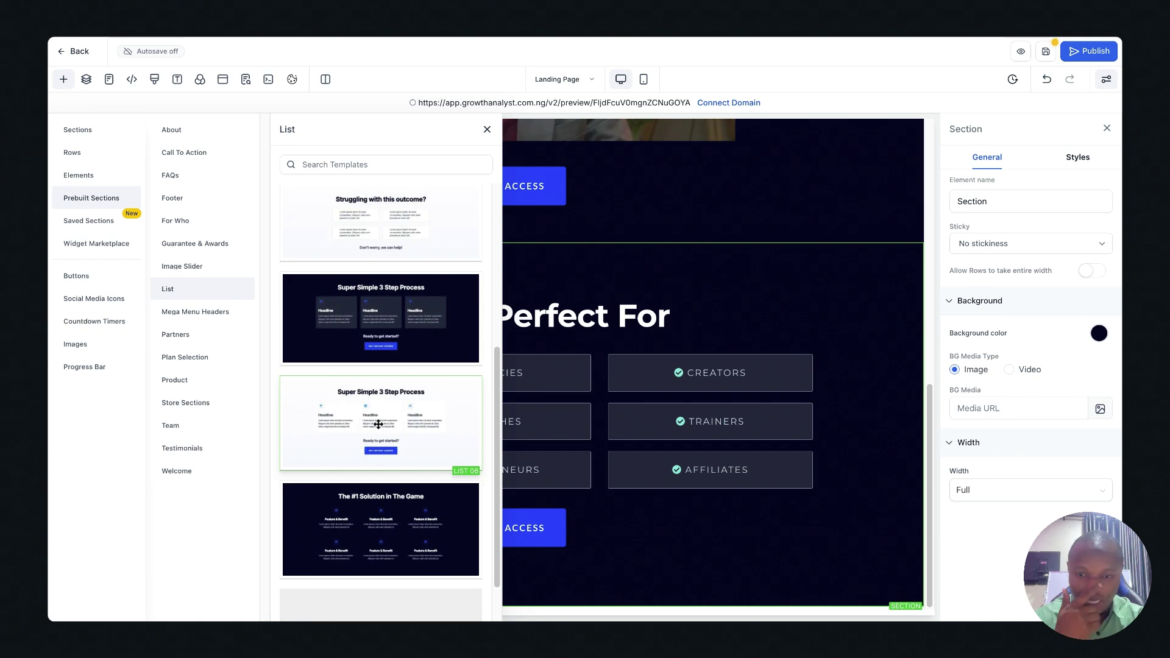
click(378, 427)
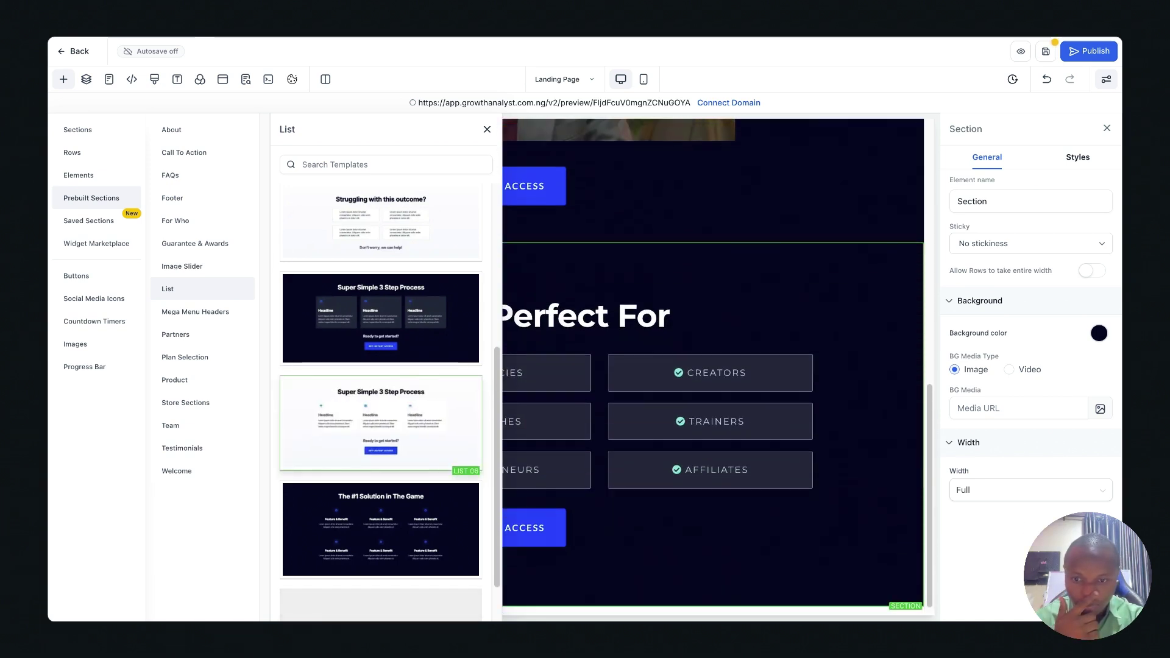
click(349, 332)
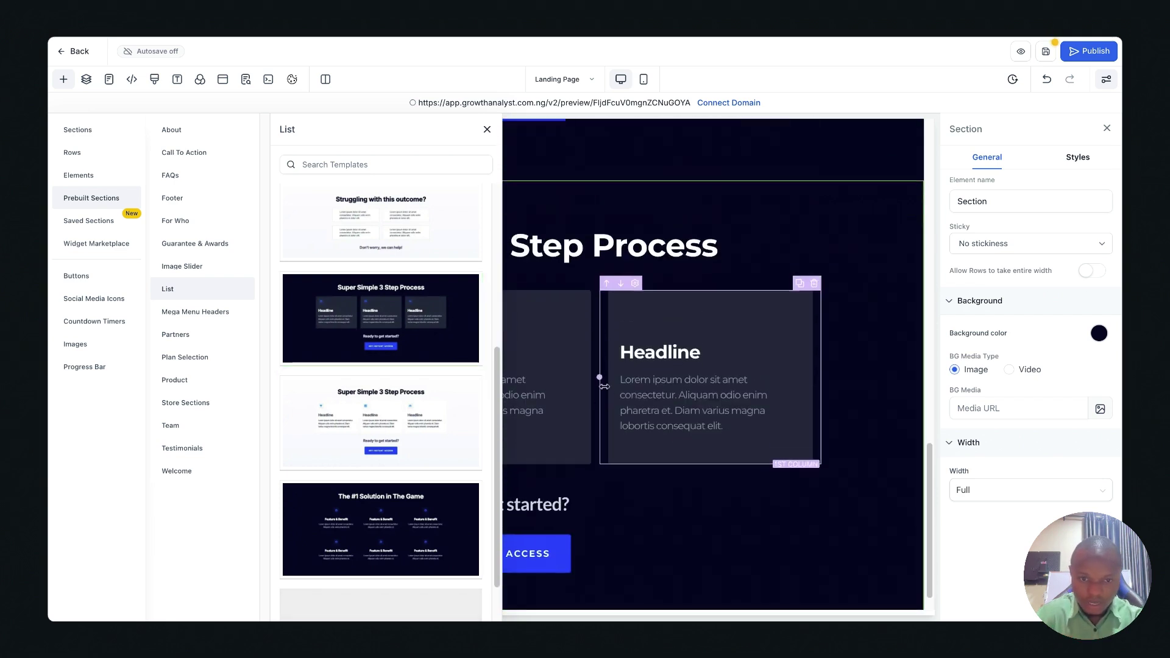
- Insert the first light Partners template, a titled row of logos, between the video section and the "Who's This Perfect For" section
click(201, 314)
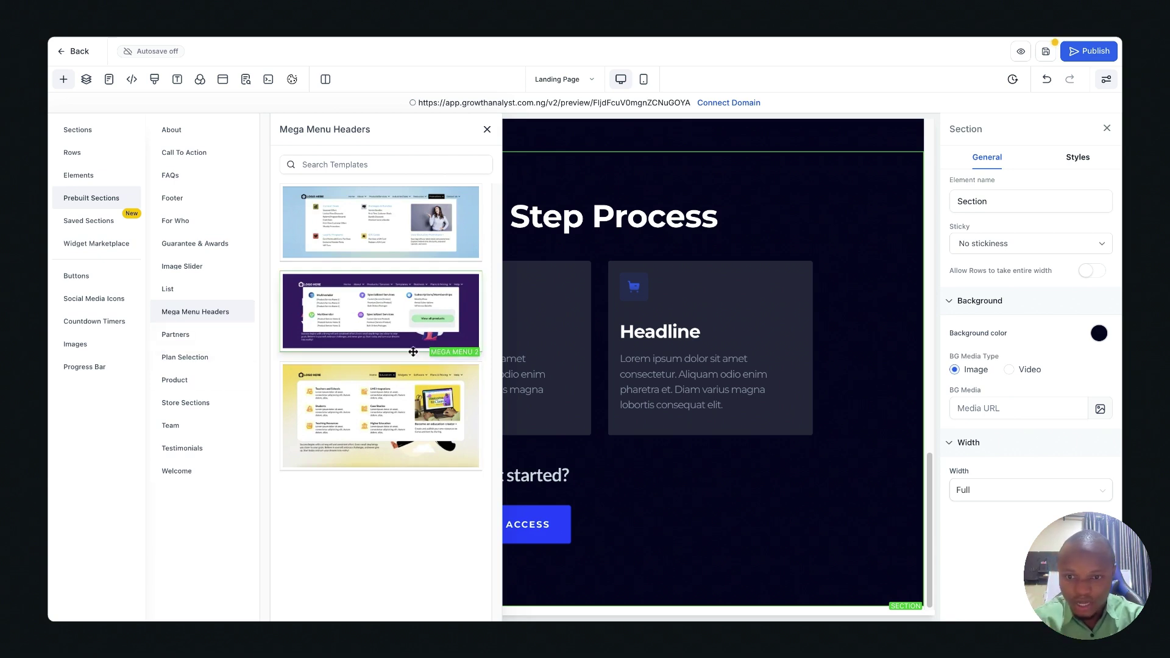
click(204, 335)
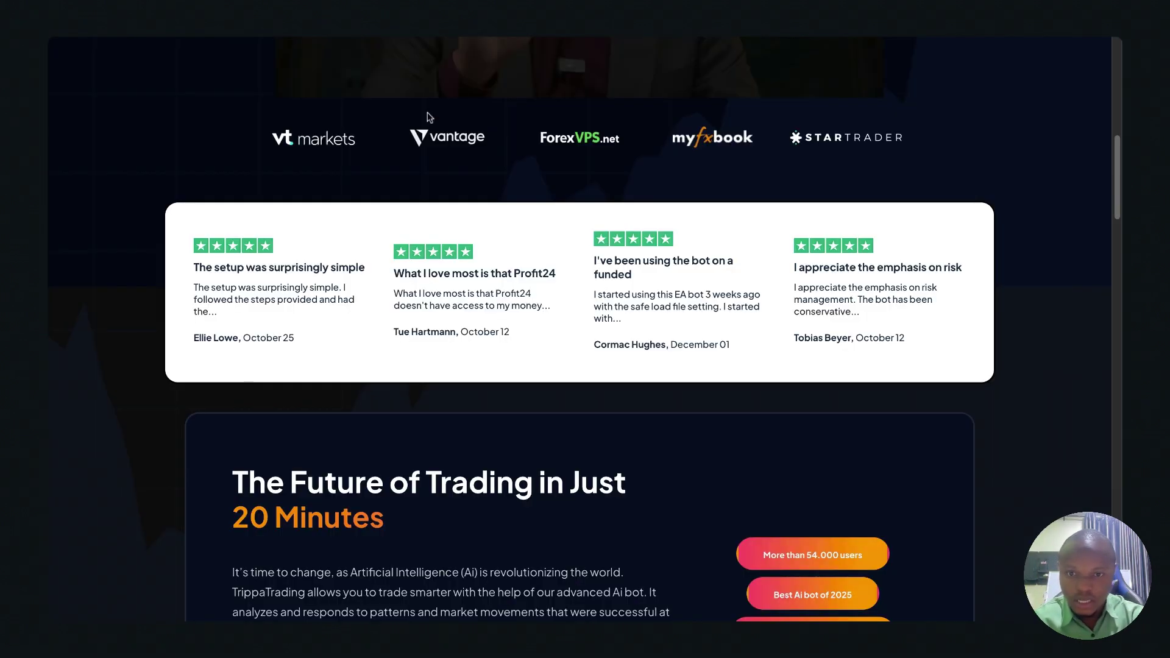
mouse_move(426, 113)
mouse_down()
mouse_move(217, 117)
mouse_move(218, 138)
mouse_move(626, 78)
mouse_up()
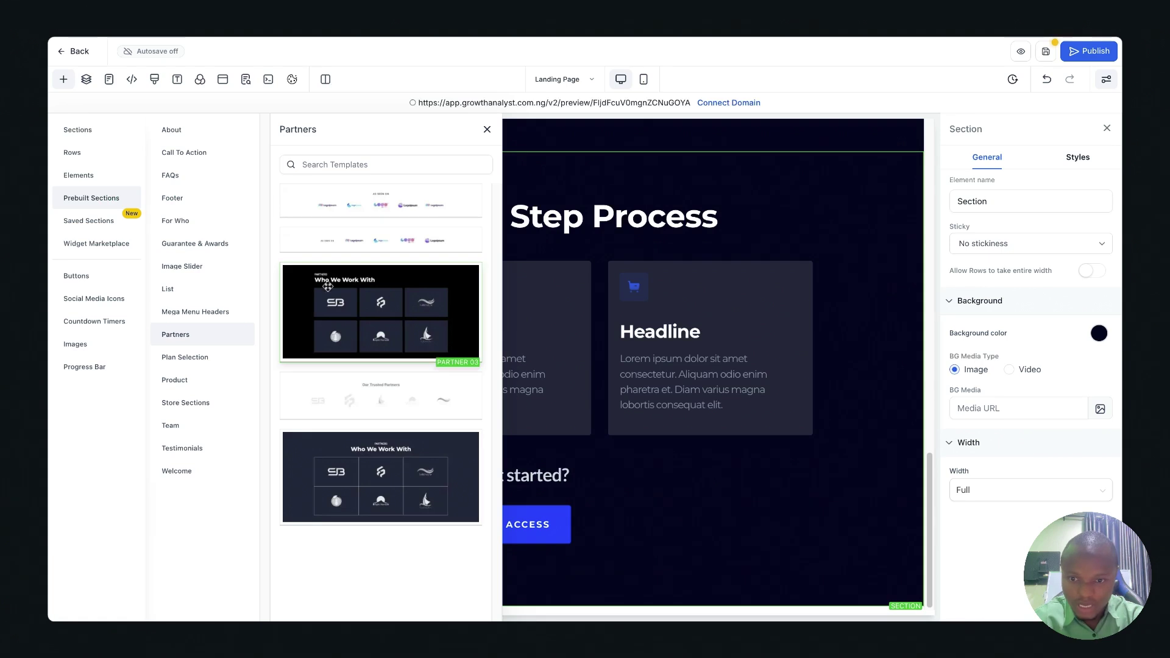
scroll(692, 568, down, 5)
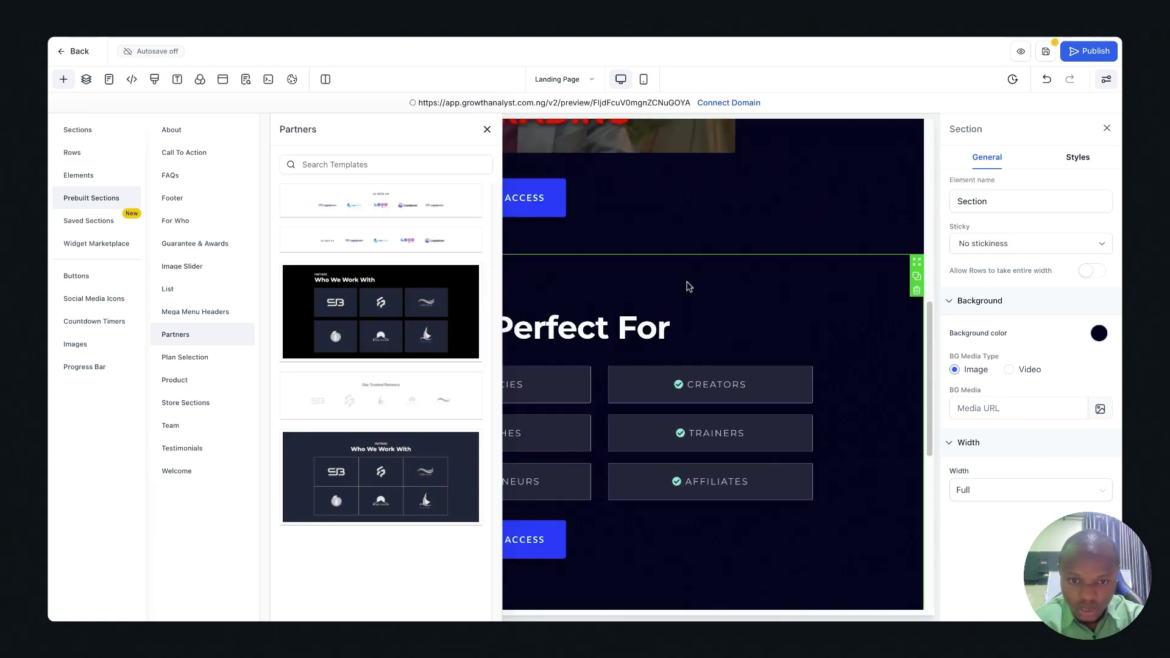
click(398, 204)
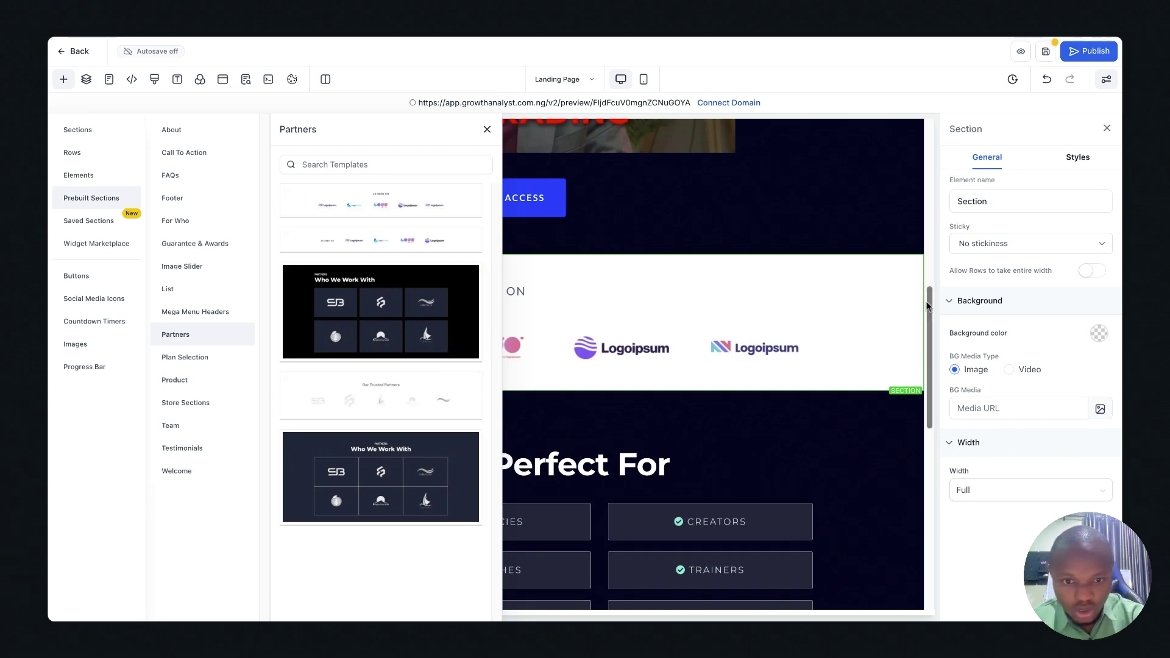
- Add the dark four-card "What others are saying" prebuilt section from the Testimonials category at the end of the page
mouse_move(879, 319)
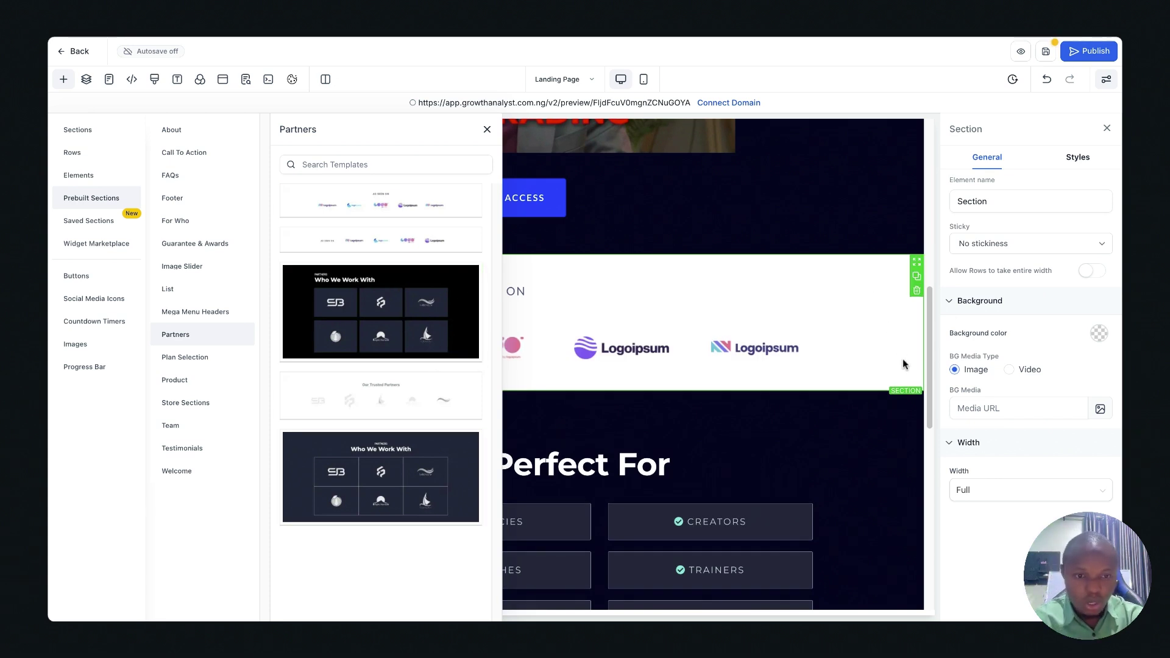
click(196, 357)
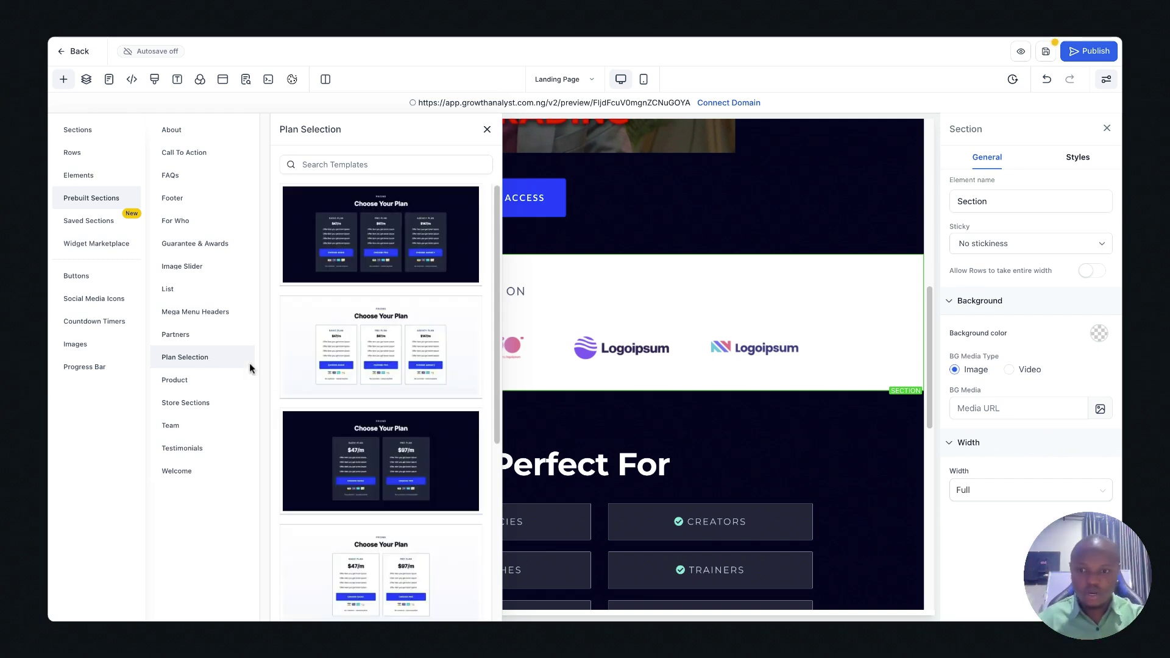
click(209, 381)
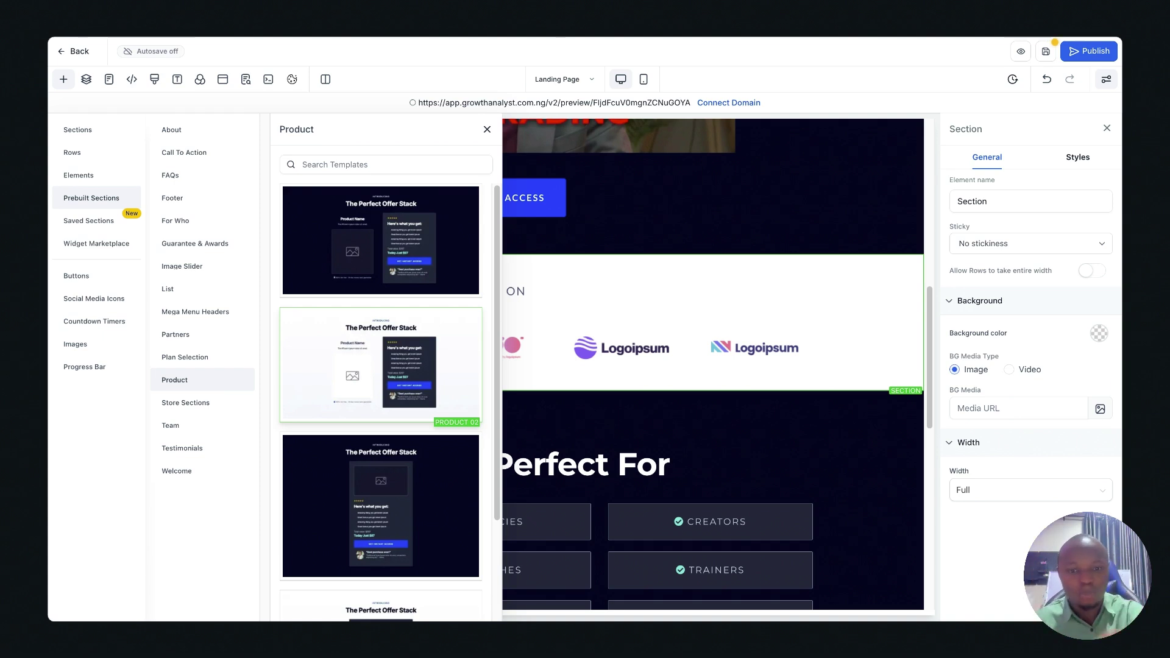
click(189, 412)
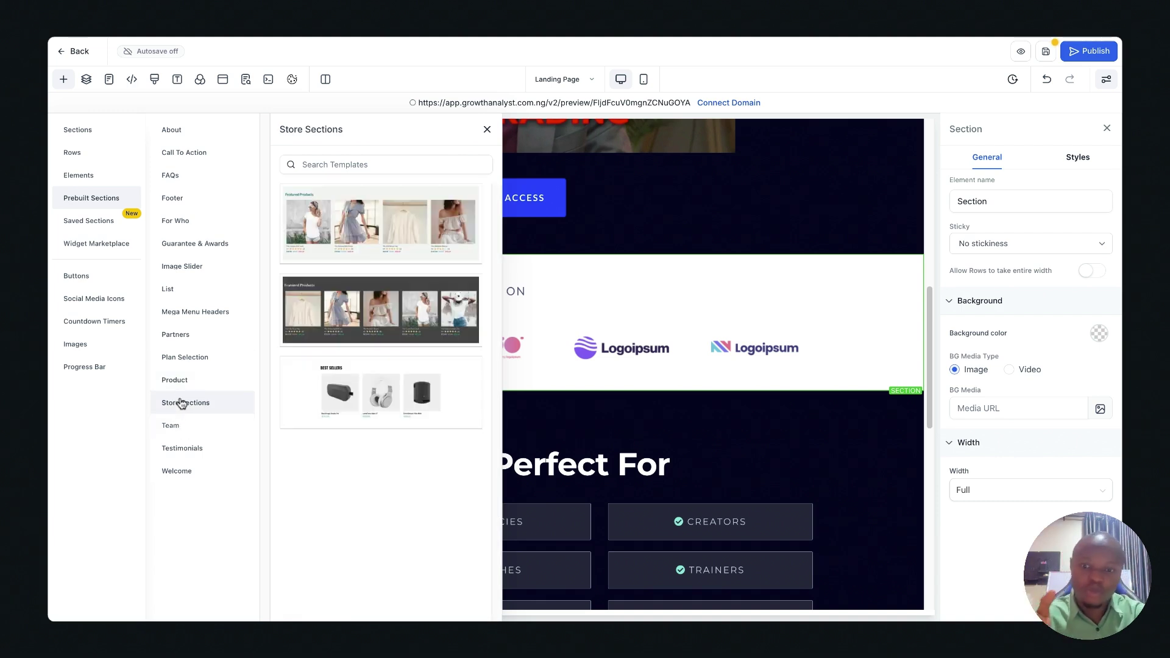
click(176, 434)
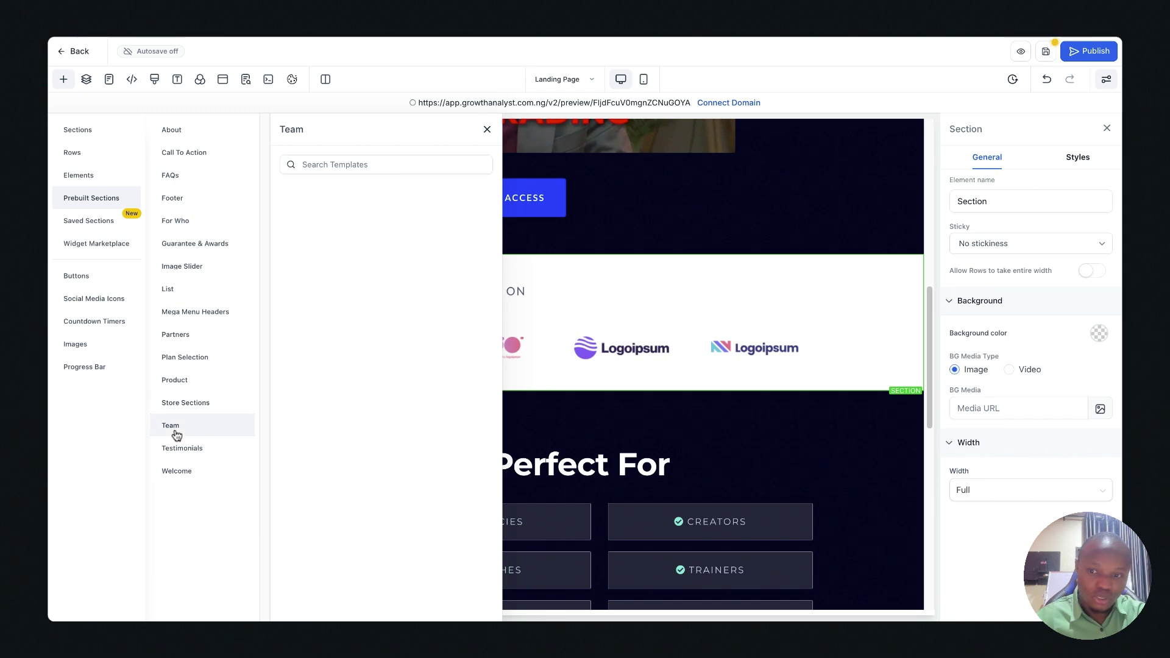
scroll(366, 476, down, 1)
click(194, 452)
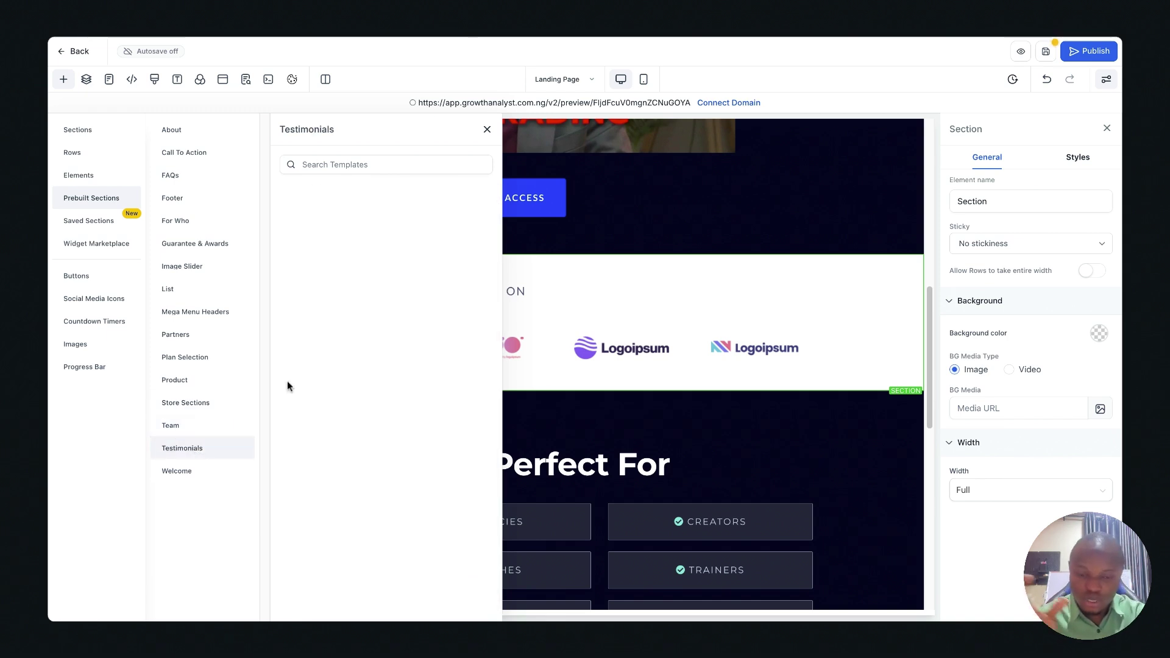
scroll(433, 363, down, 2)
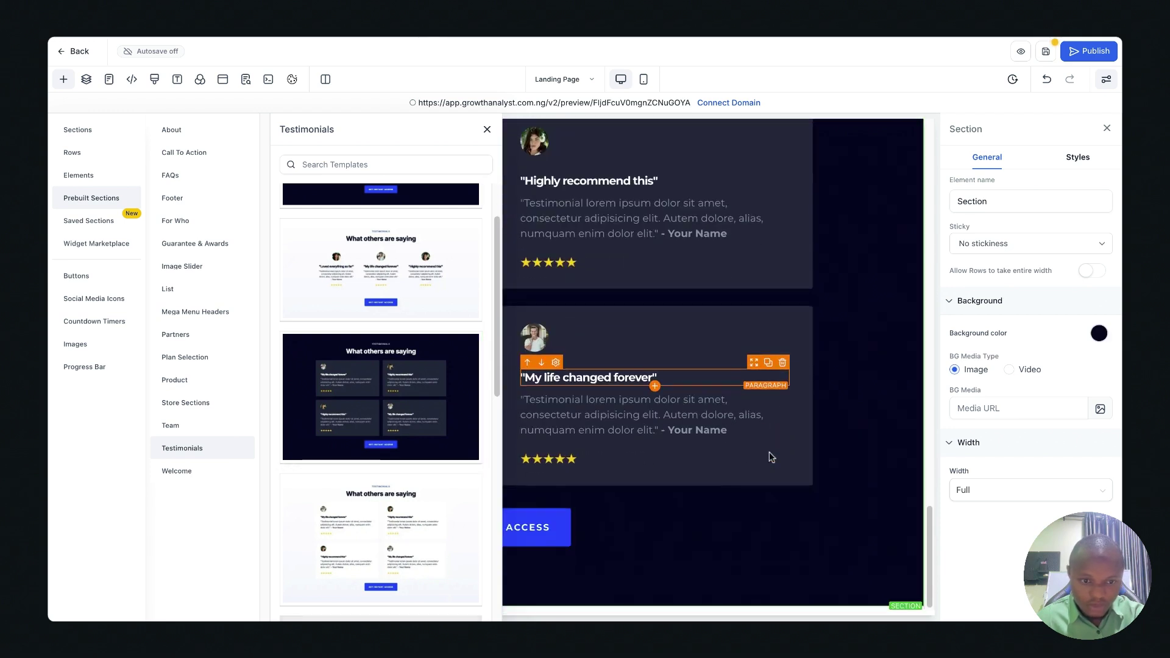
click(187, 472)
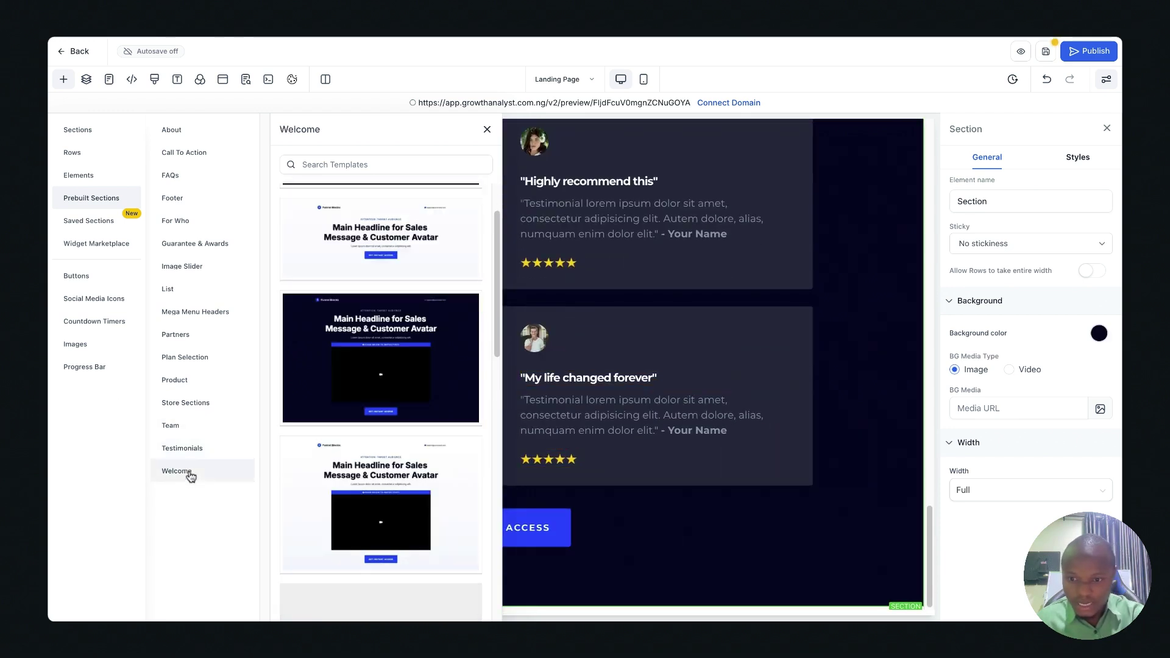
click(201, 450)
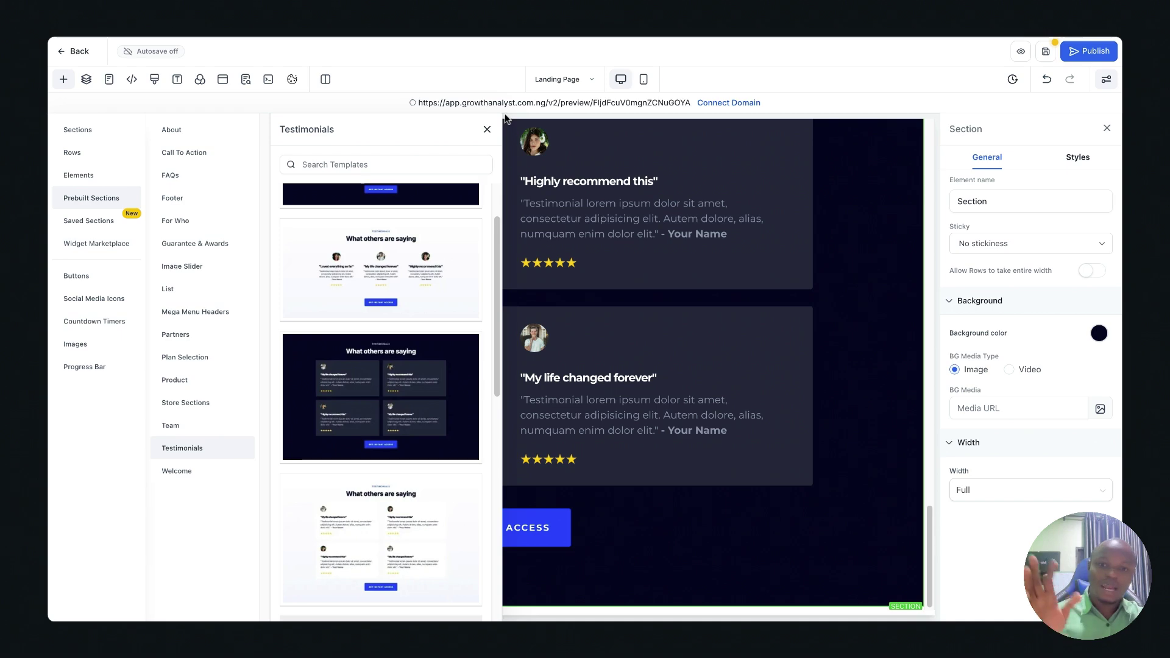
click(486, 131)
- Review the stacked landing page from the testimonials up to the headline and the "As Seen On" logo row
scroll(488, 378, up, 15)
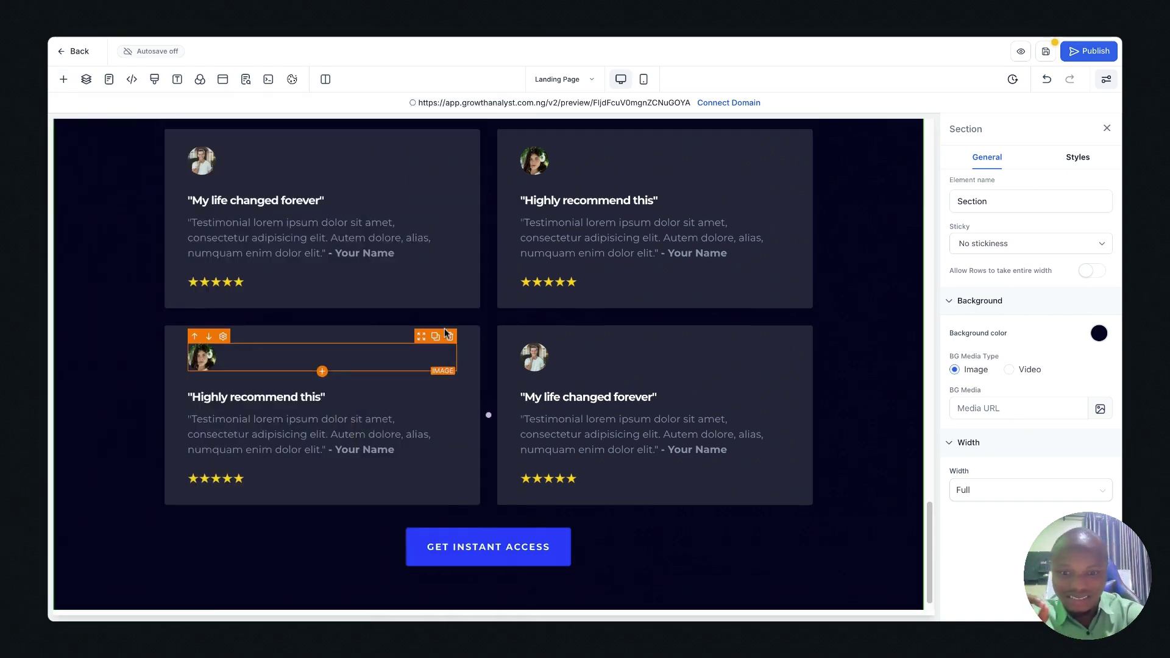
scroll(444, 312, down, 15)
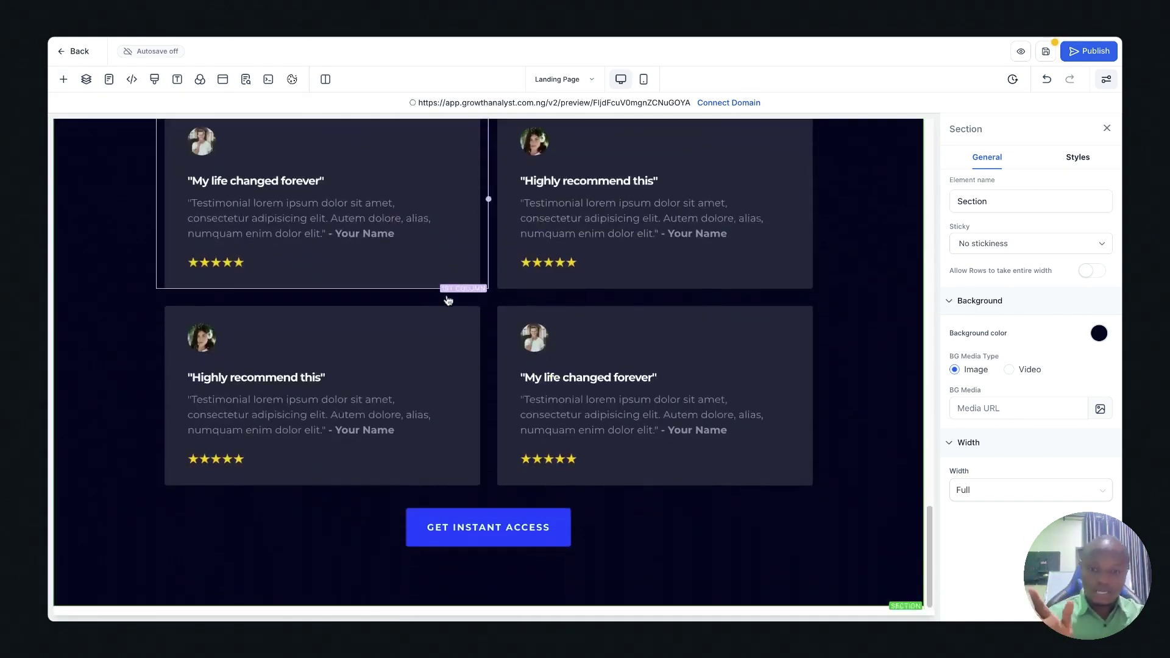
scroll(451, 298, up, 15)
scroll(460, 285, down, 8)
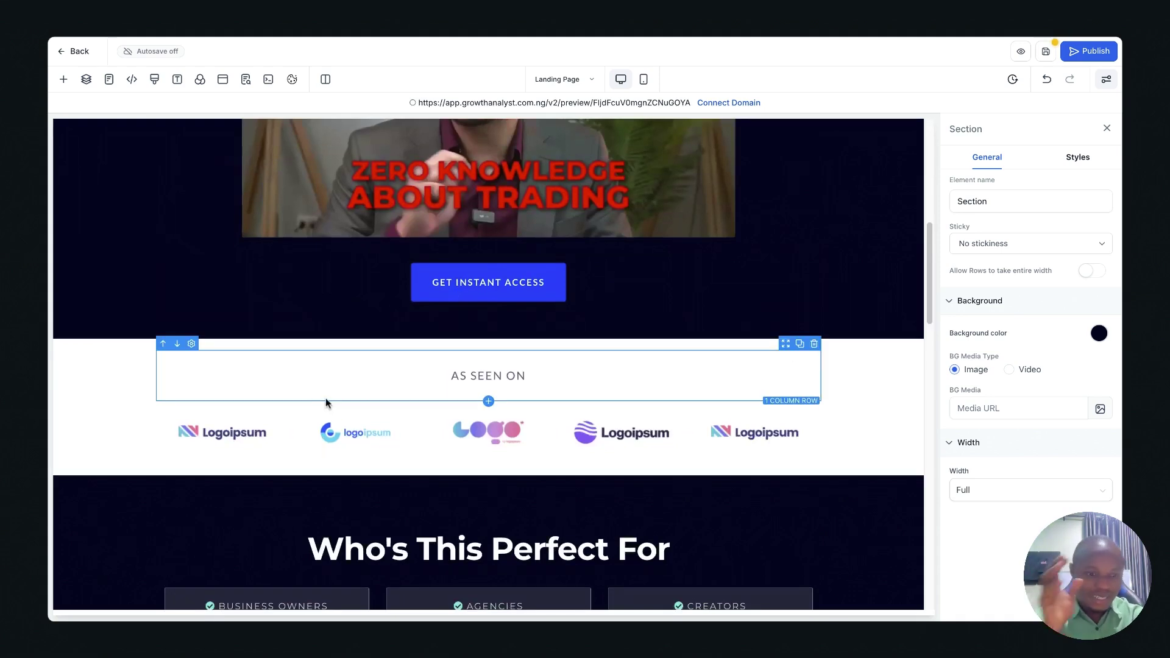
scroll(556, 368, up, 10)
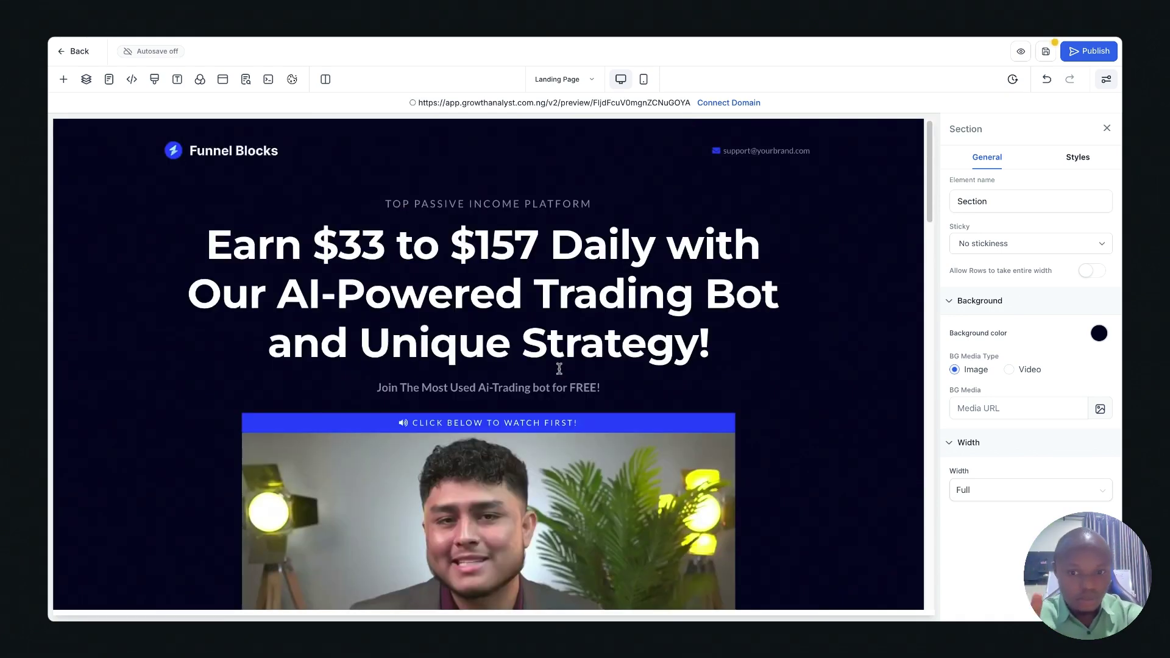
scroll(558, 368, down, 10)
scroll(579, 390, up, 3)
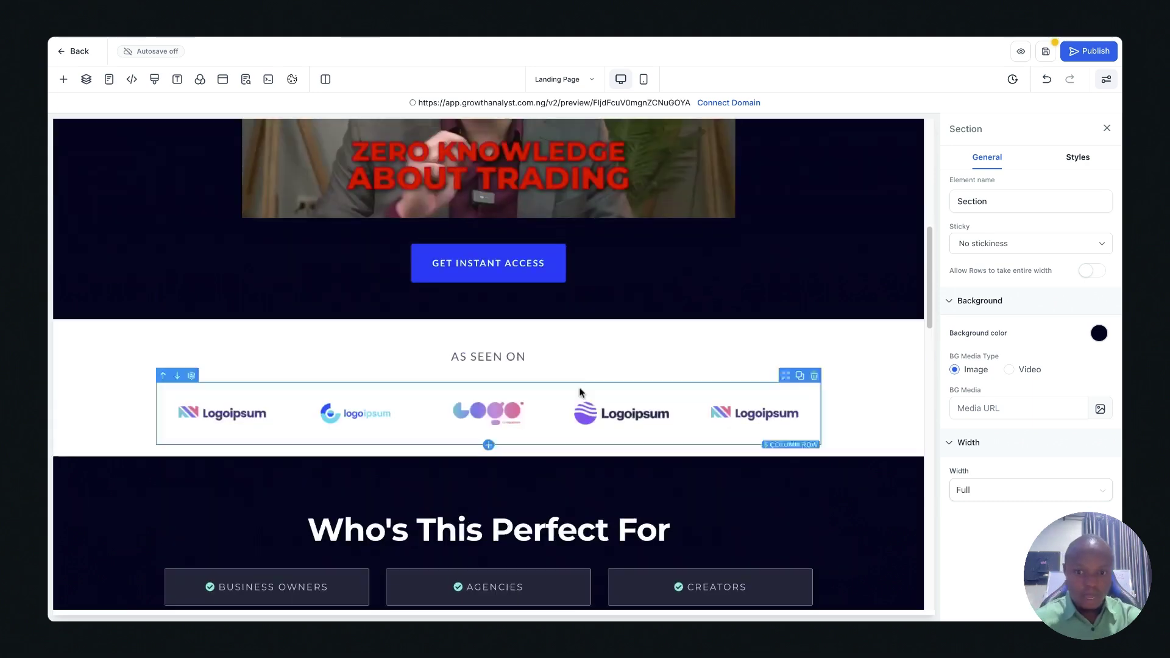
- Compare the layout with the example trading-bot page, covering its partner logos, reviews, FAQ list and opt-in form
scroll(579, 391, up, 10)
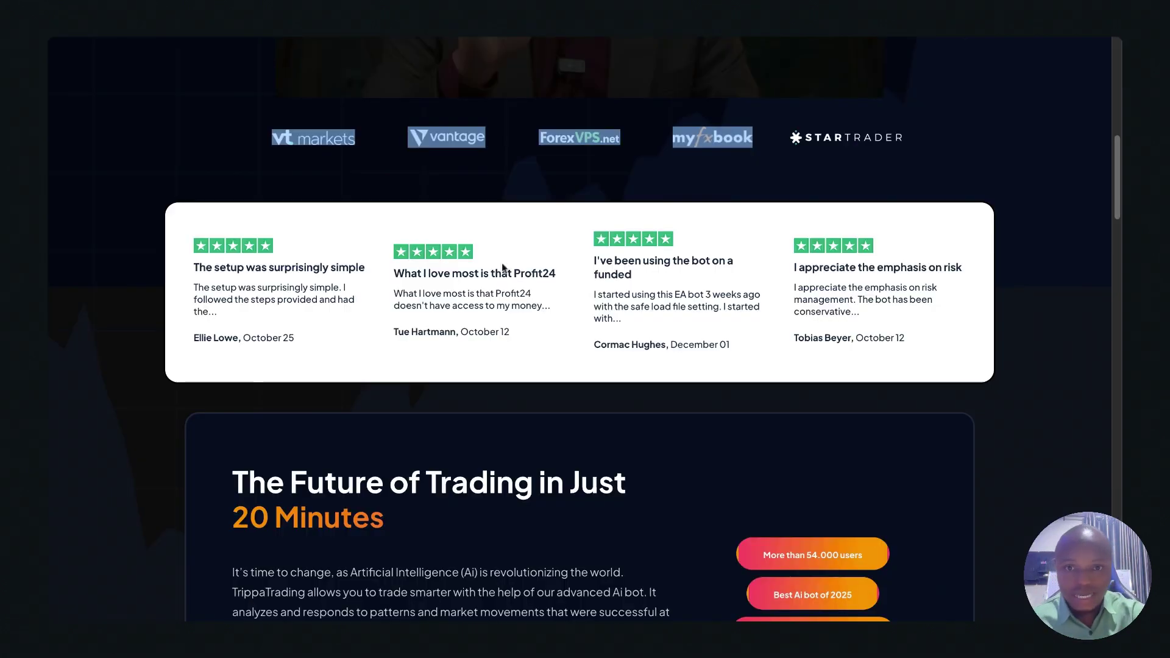
scroll(454, 421, down, 15)
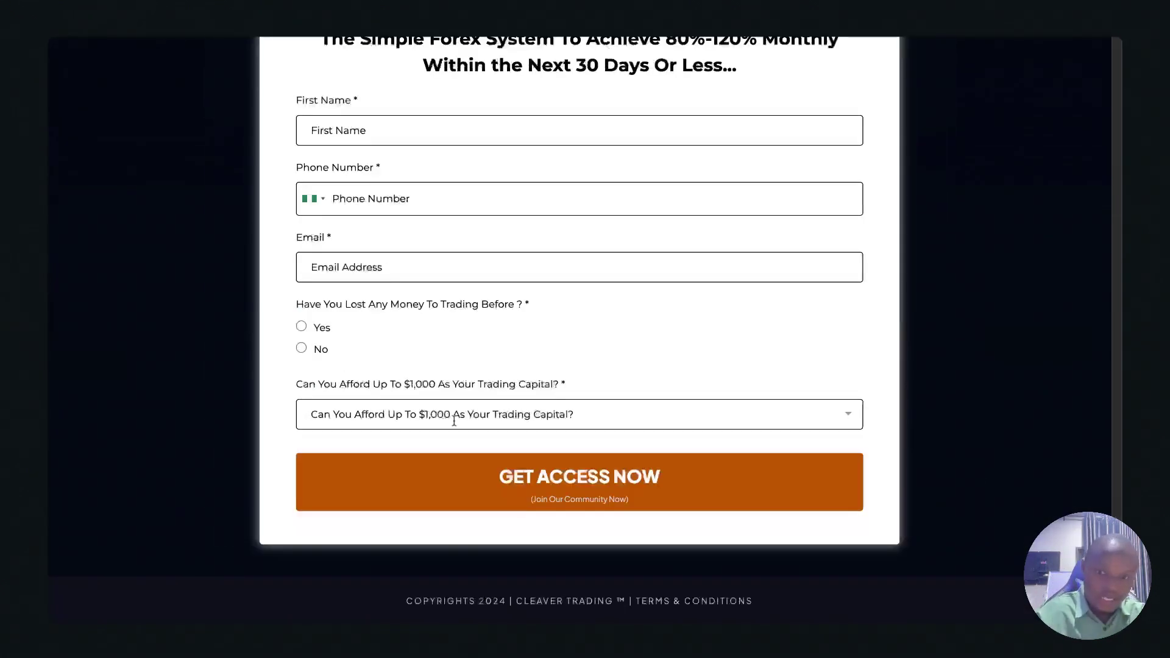
click(454, 421)
key(Escape)
scroll(470, 93, up, 10)
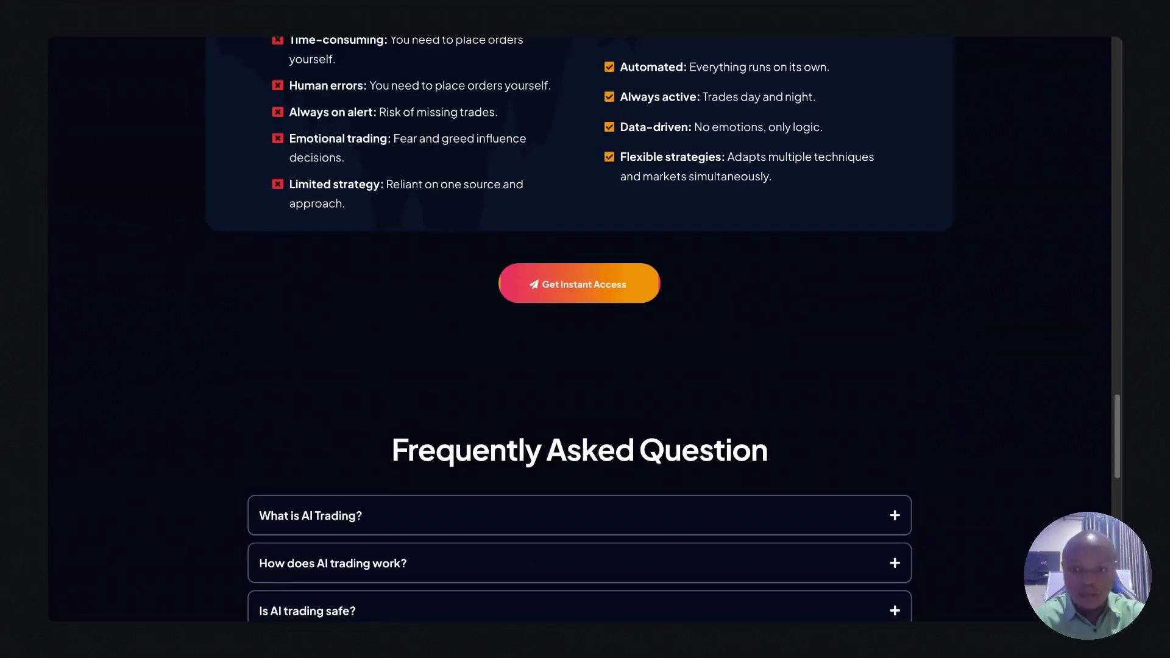
scroll(409, 153, up, 10)
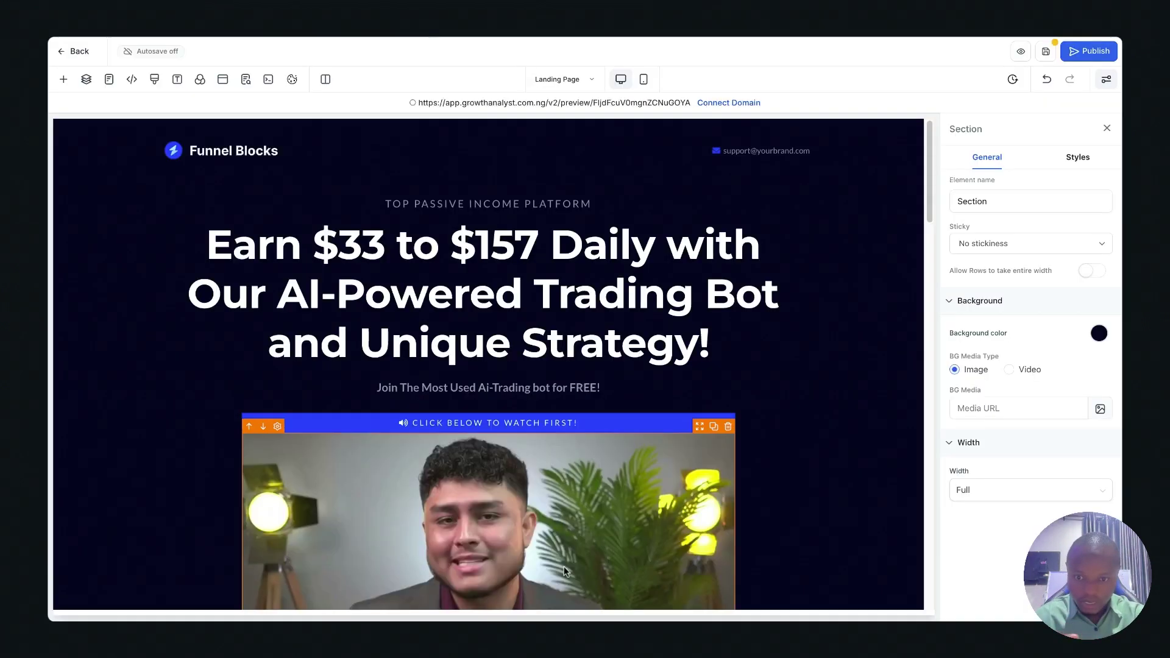
- Go through the placeholder logo images in the "As Seen On" row and save the landing page
scroll(564, 566, down, 8)
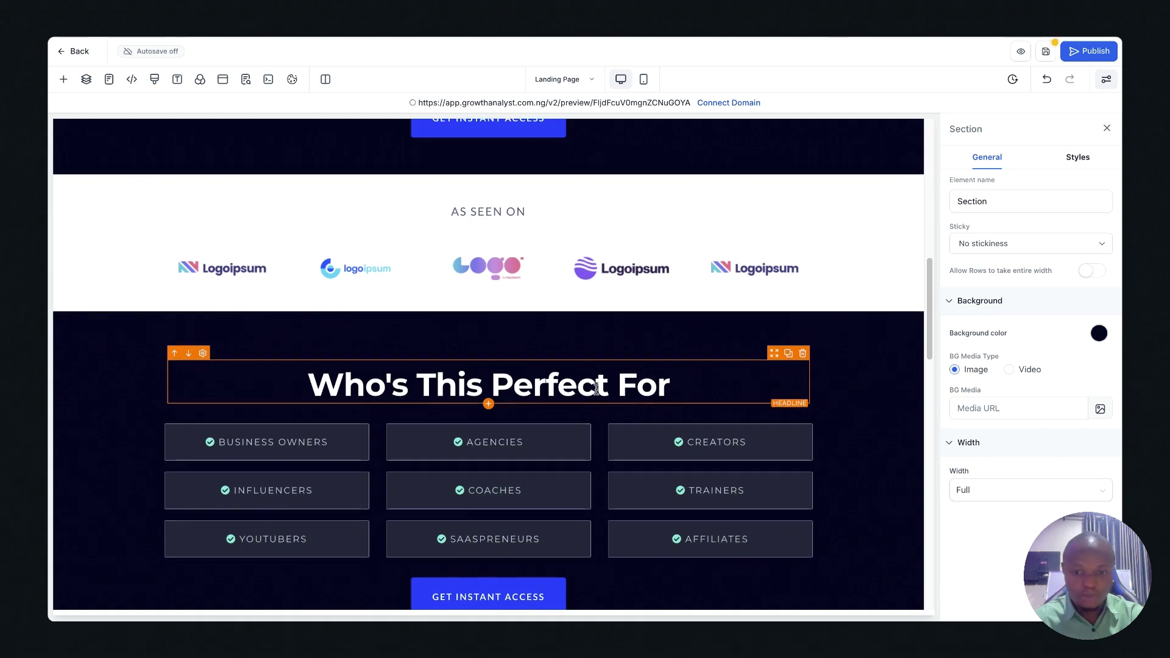
scroll(487, 396, down, 6)
scroll(461, 377, up, 7)
click(222, 356)
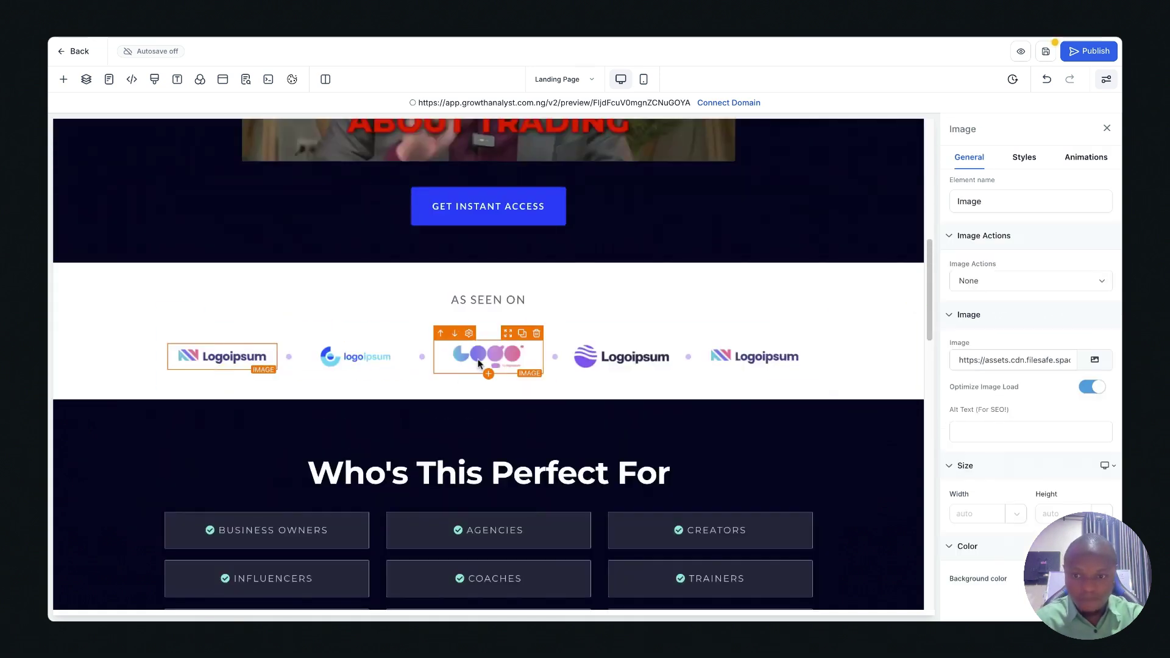
click(355, 356)
click(506, 352)
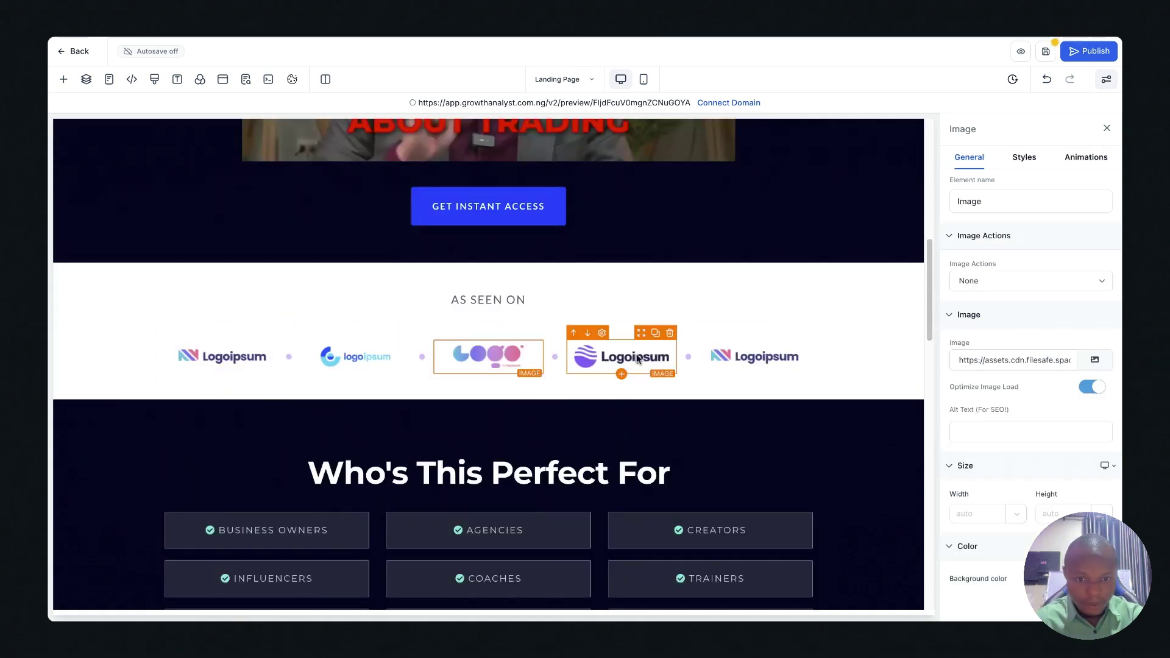
click(754, 356)
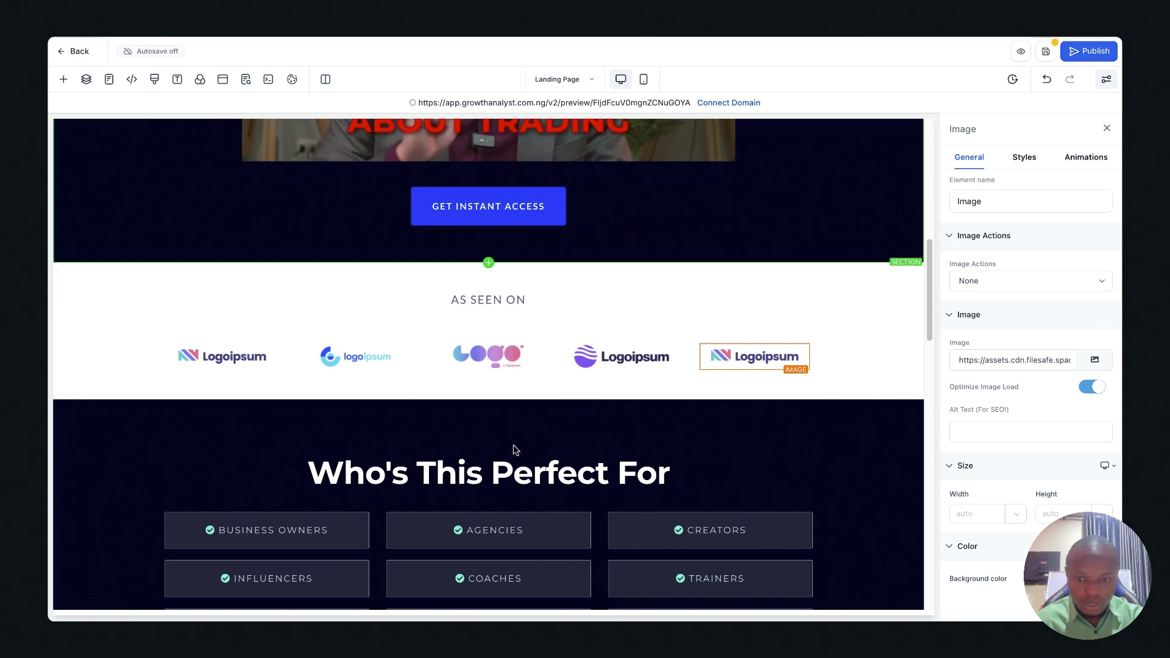
click(1045, 54)
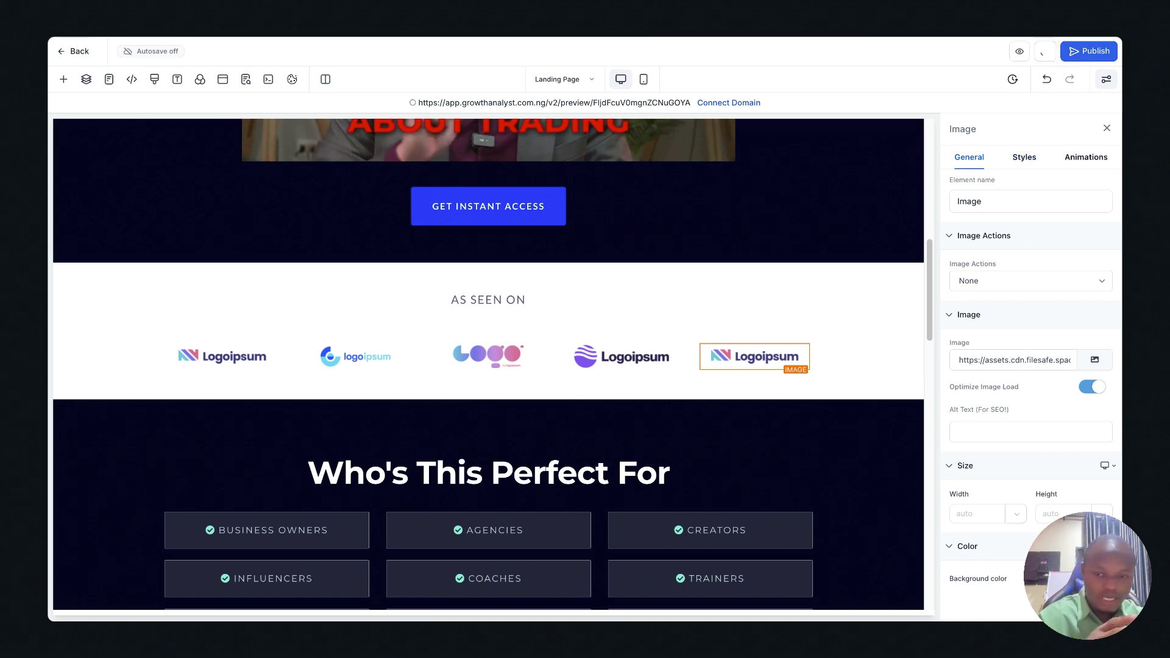
click(245, 79)
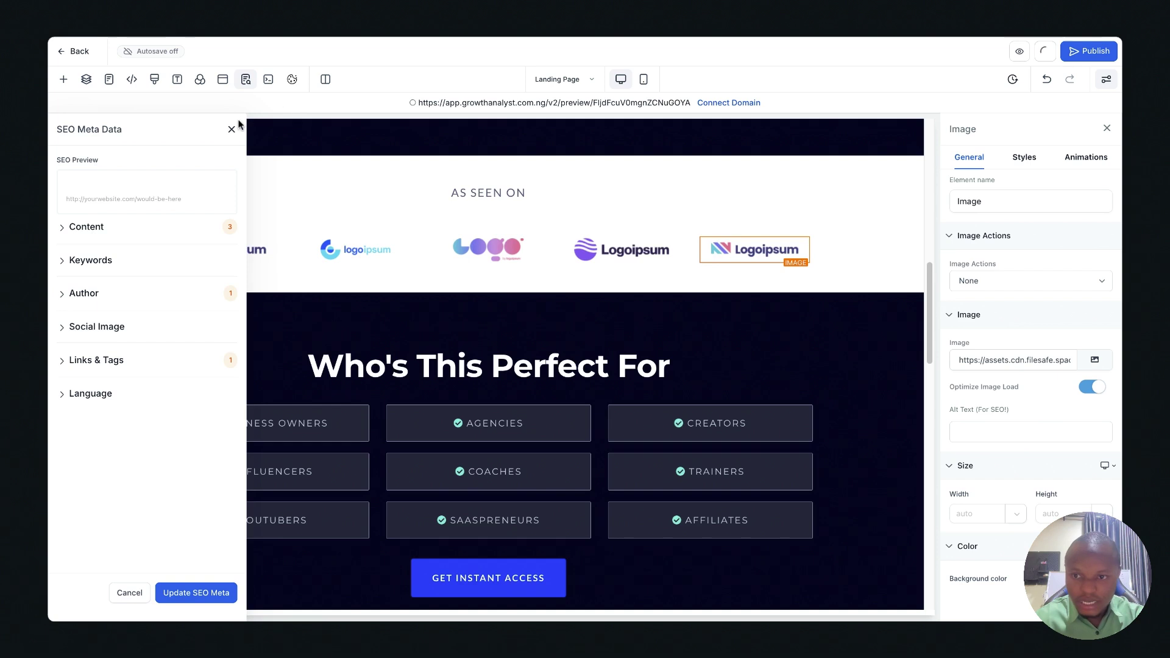
click(231, 129)
- Replace the "Agencies" label in the "Who's This Perfect For" grid with "FOREX TRADERS"
scroll(308, 347, down, 4)
scroll(311, 352, up, 2)
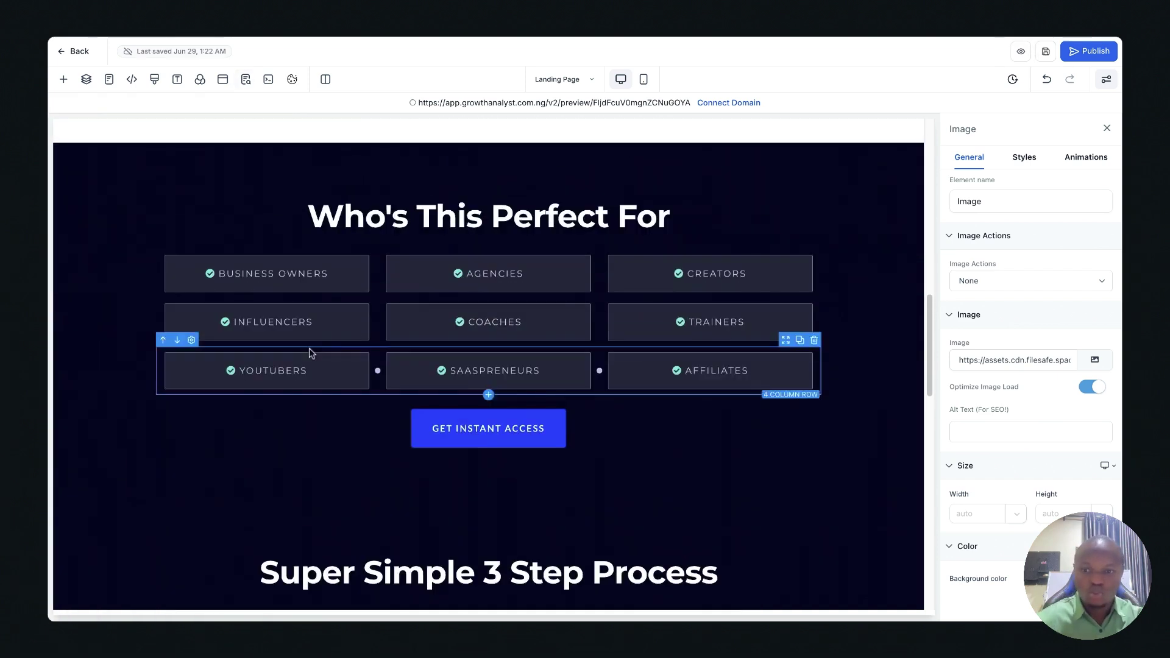
click(262, 268)
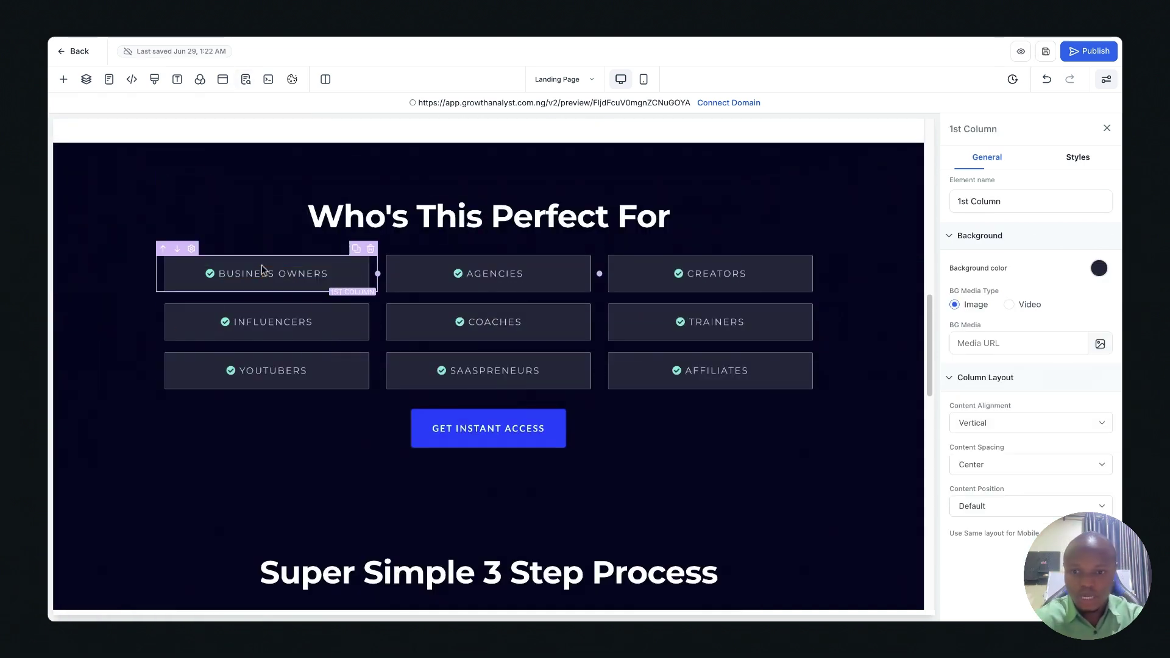
click(262, 269)
double_click(254, 274)
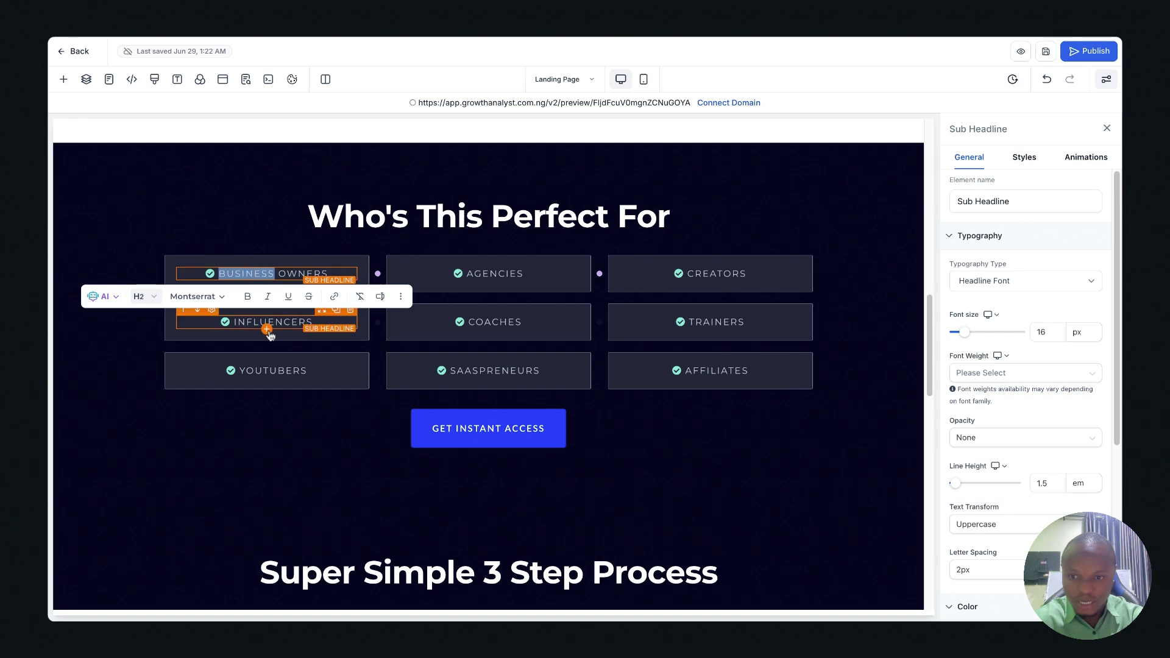
click(481, 274)
double_click(478, 275)
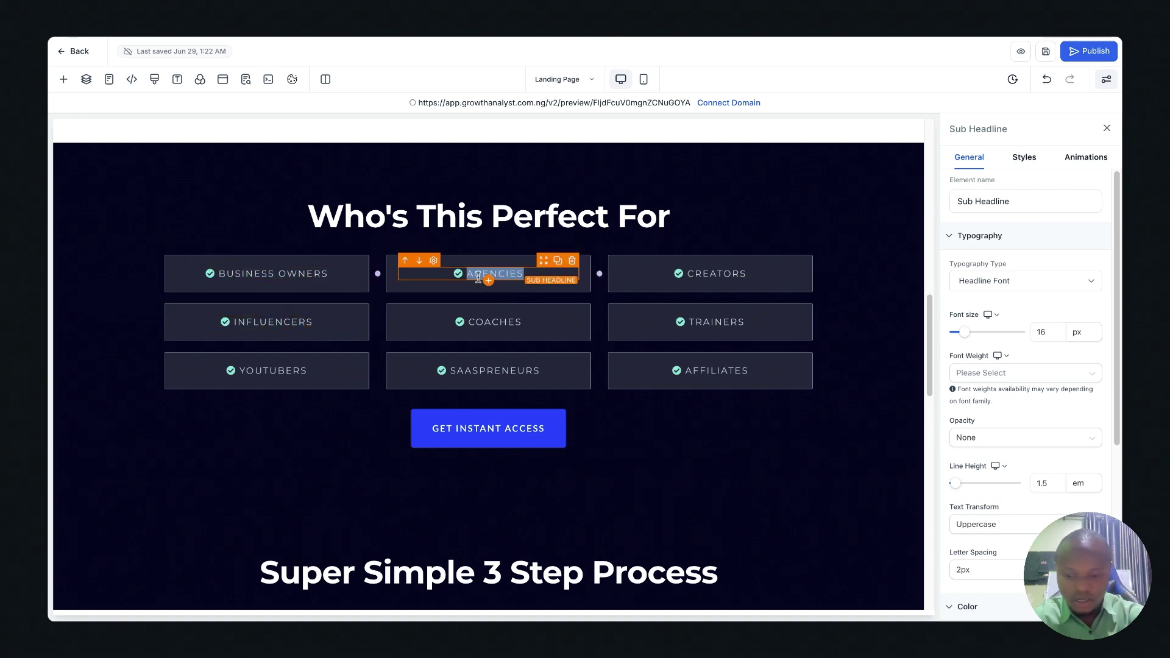
text(FOREX )
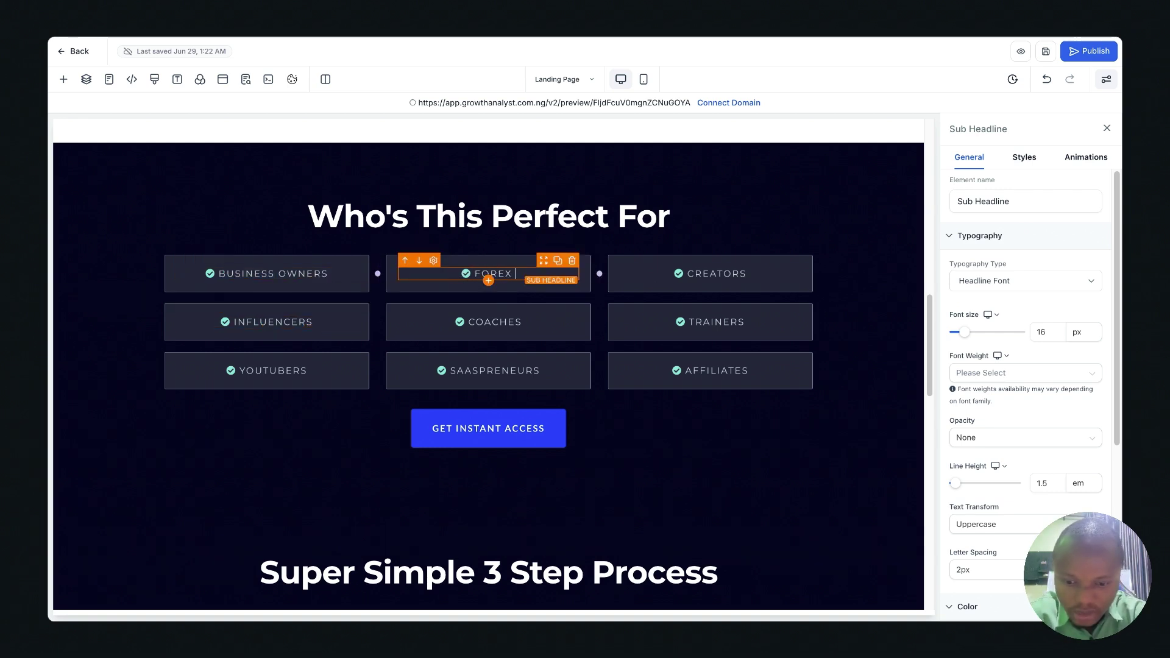
text(TRADERS)
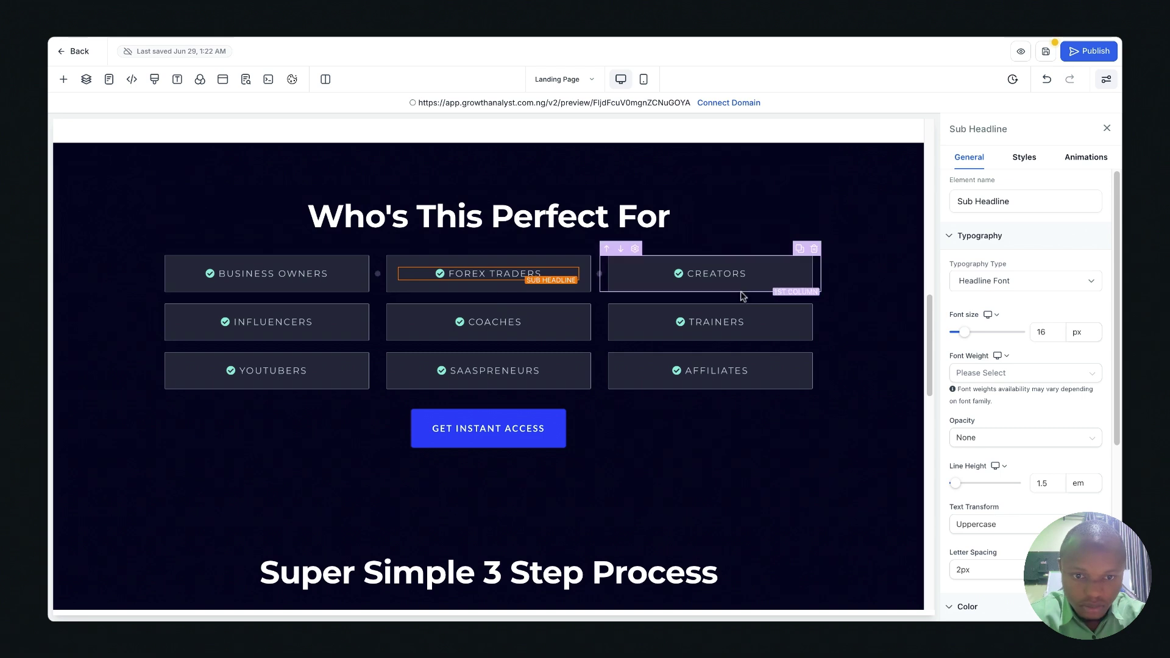
- Replace the "Creators" label in the "Who's This Perfect For" grid with "MAKE MONEY ONLINE"
click(711, 272)
double_click(724, 275)
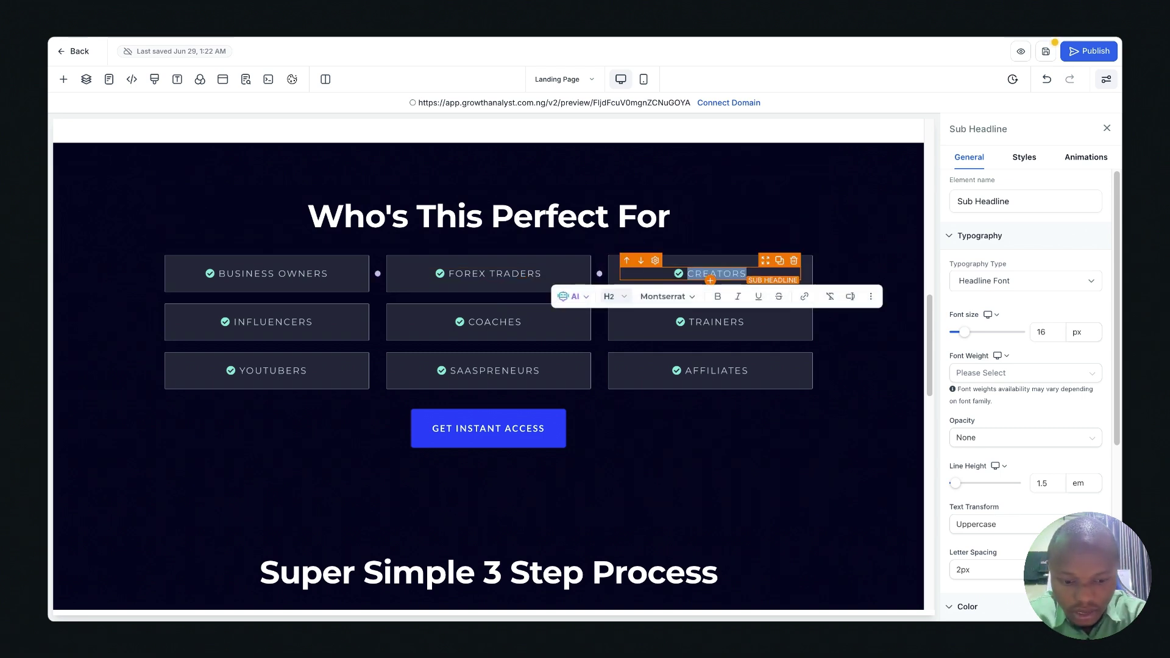
text(MAKE MONE)
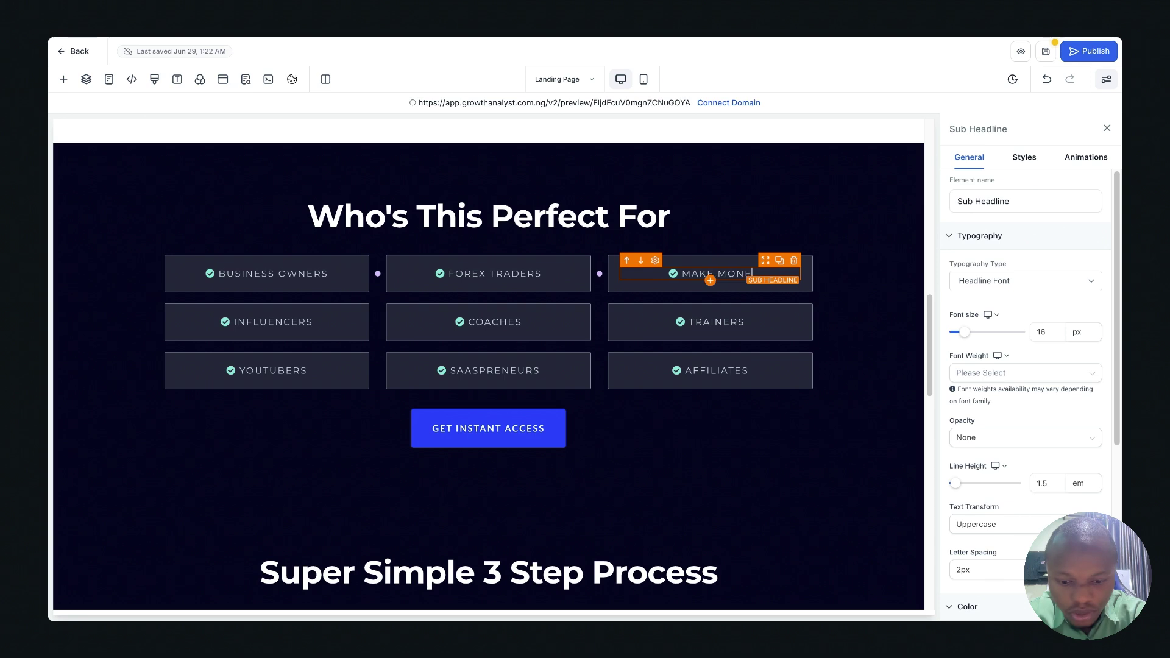
text(Y ONL)
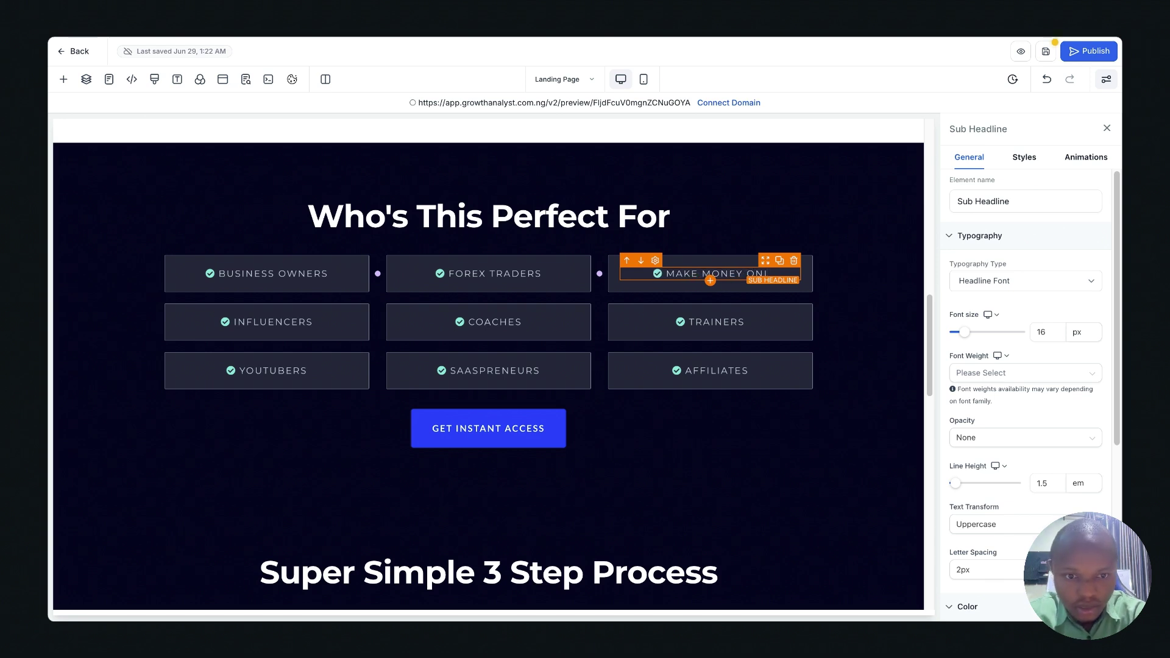
text(INE)
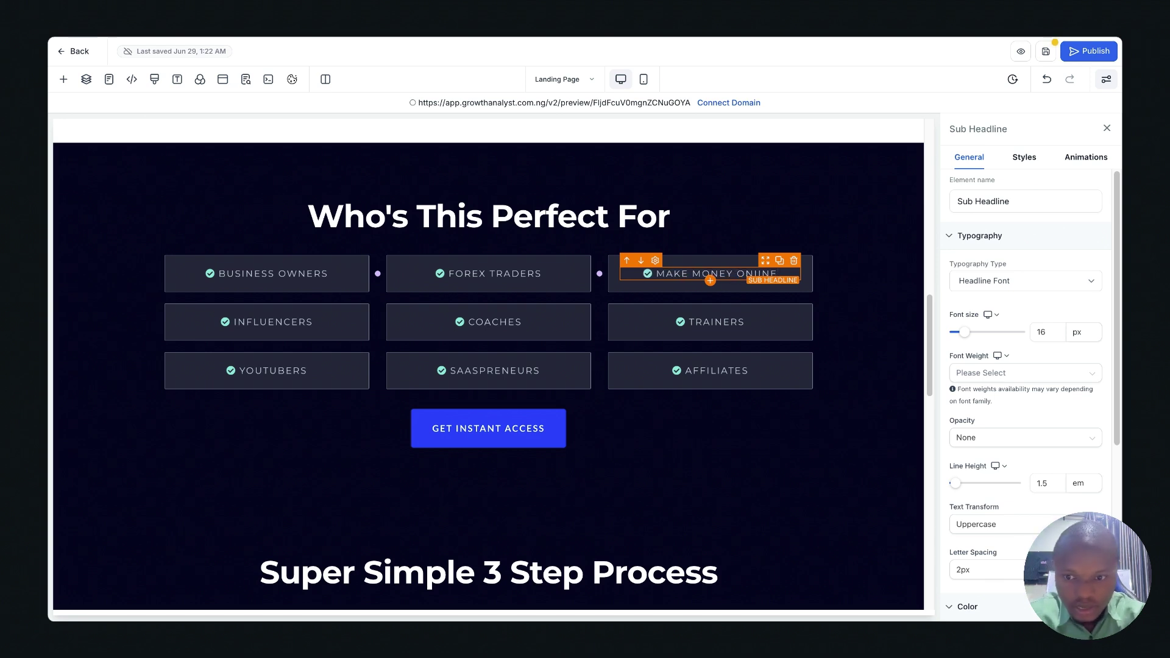
- Replace the "Influencers" label in the "Who's This Perfect For" grid with "STUDENTS"
click(243, 322)
double_click(244, 323)
text(STUDENTS)
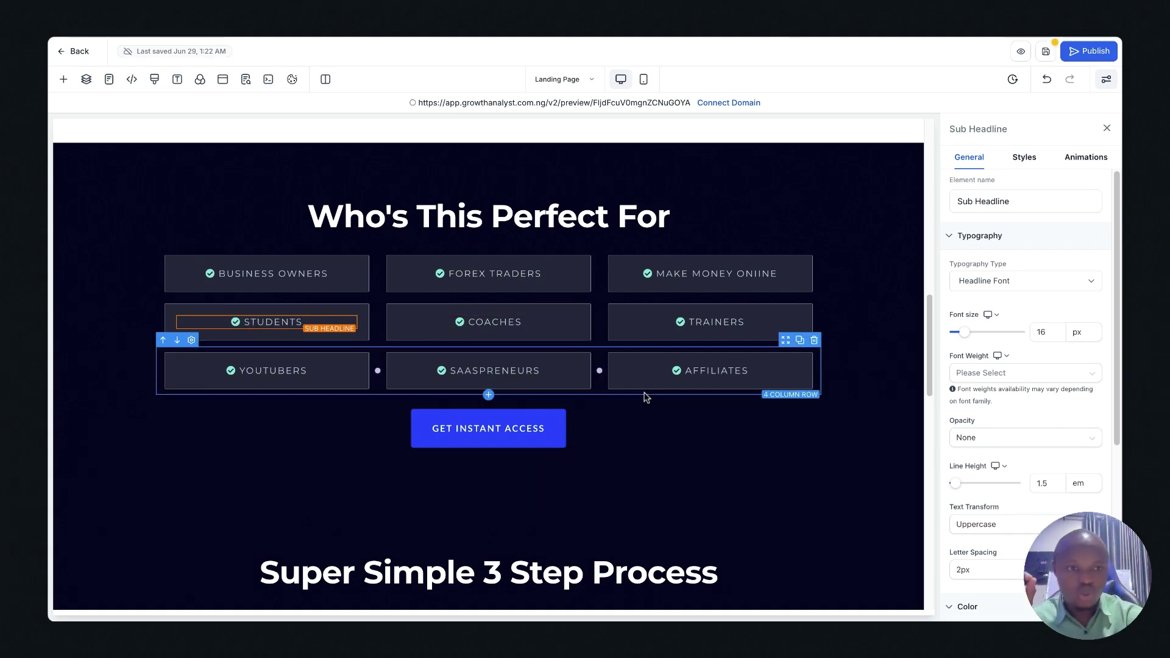
- Save the landing page and review its sections from the "As Seen On" row through to the testimonials
scroll(548, 478, down, 10)
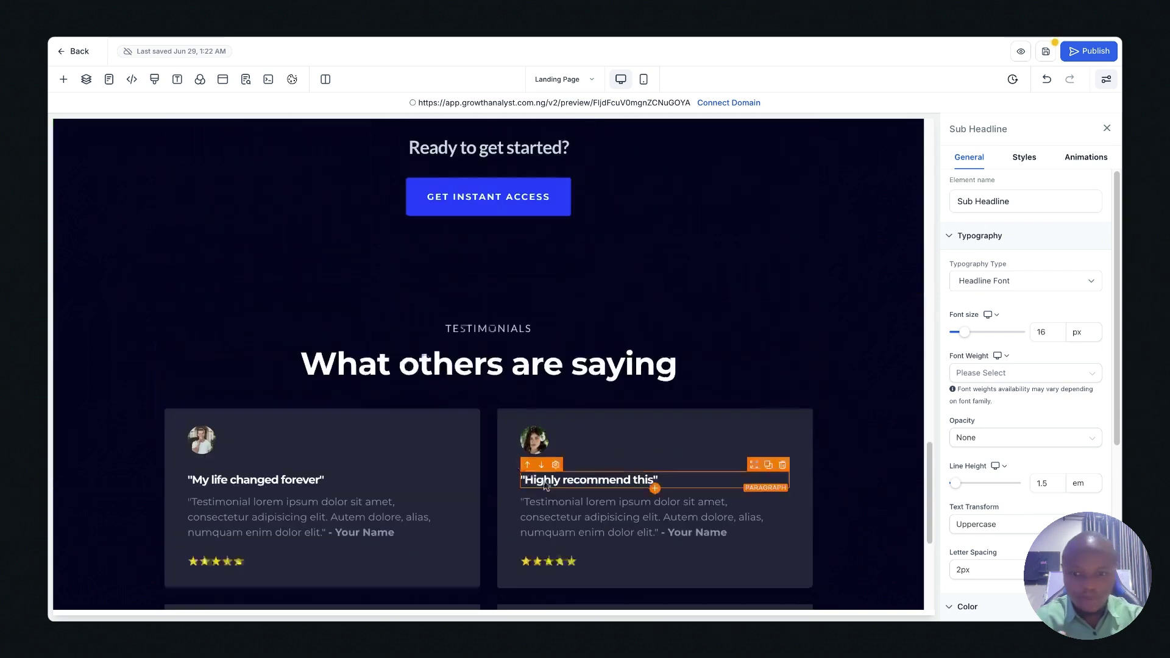
click(1048, 54)
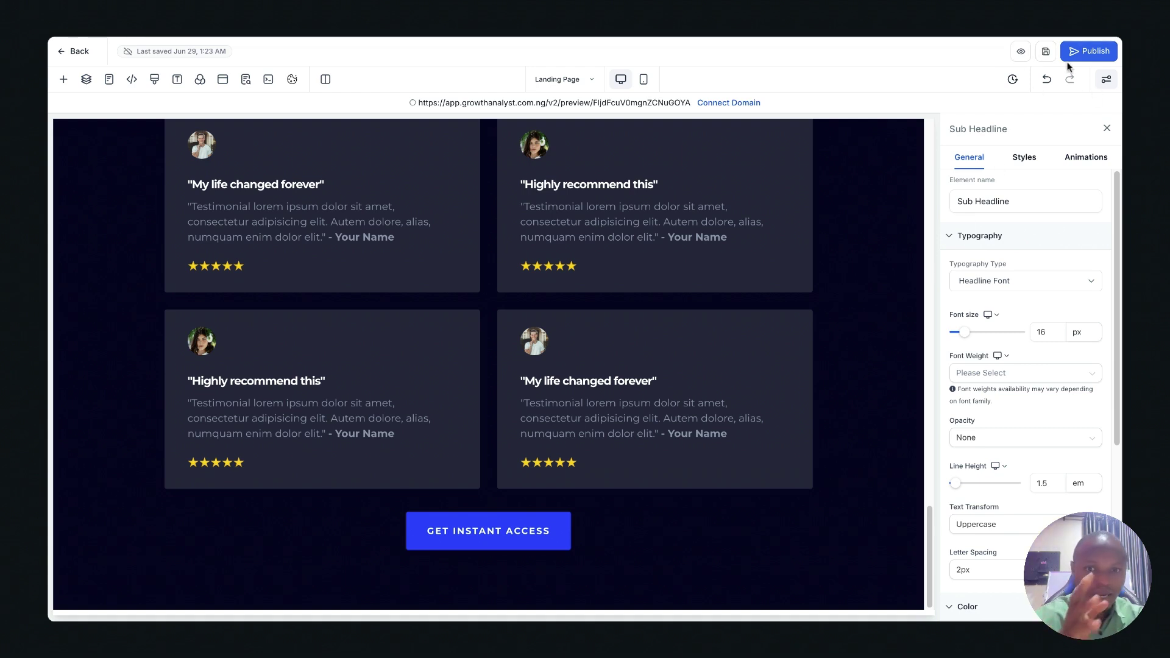
scroll(674, 180, up, 10)
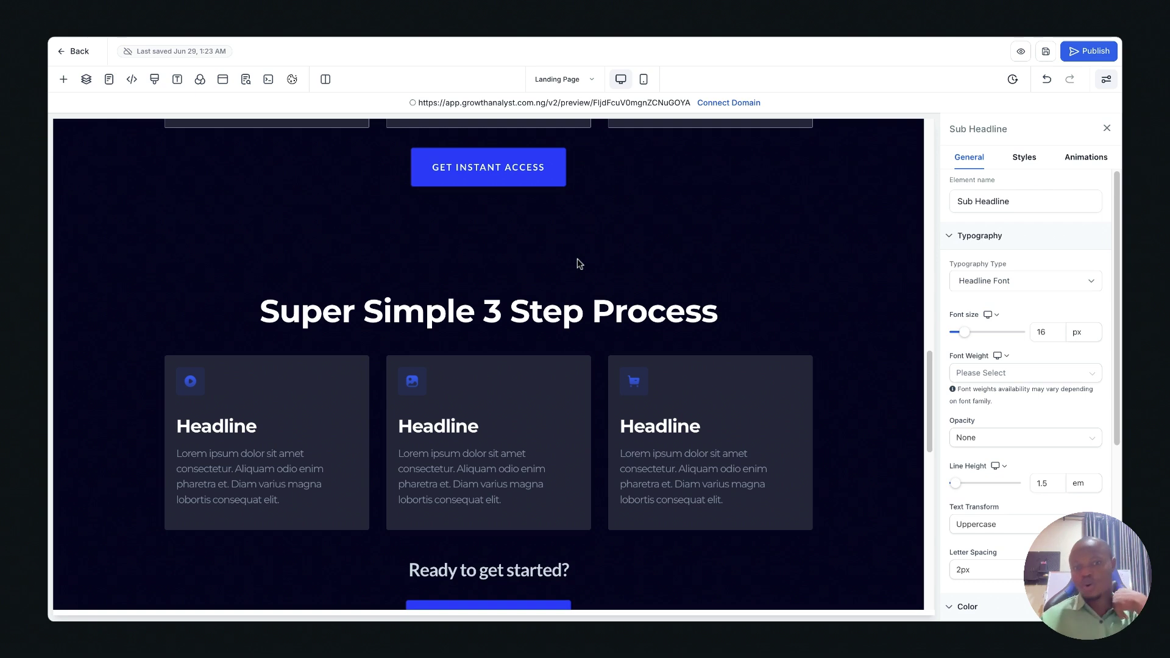
scroll(390, 374, up, 5)
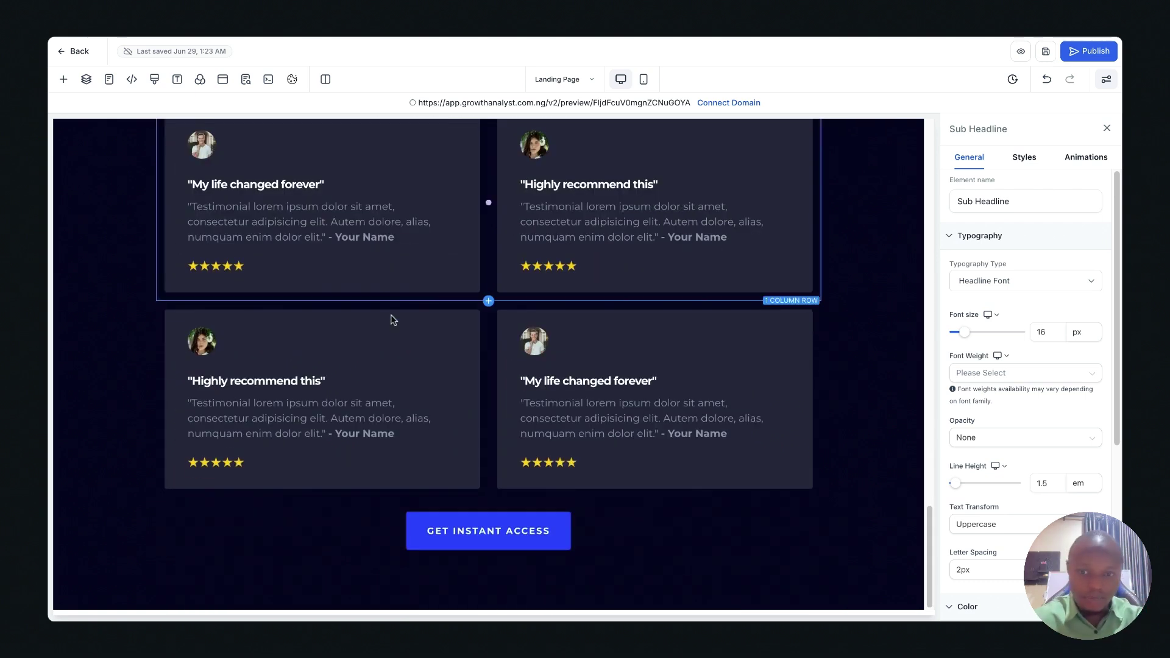
scroll(389, 331, down, 6)
scroll(402, 332, up, 10)
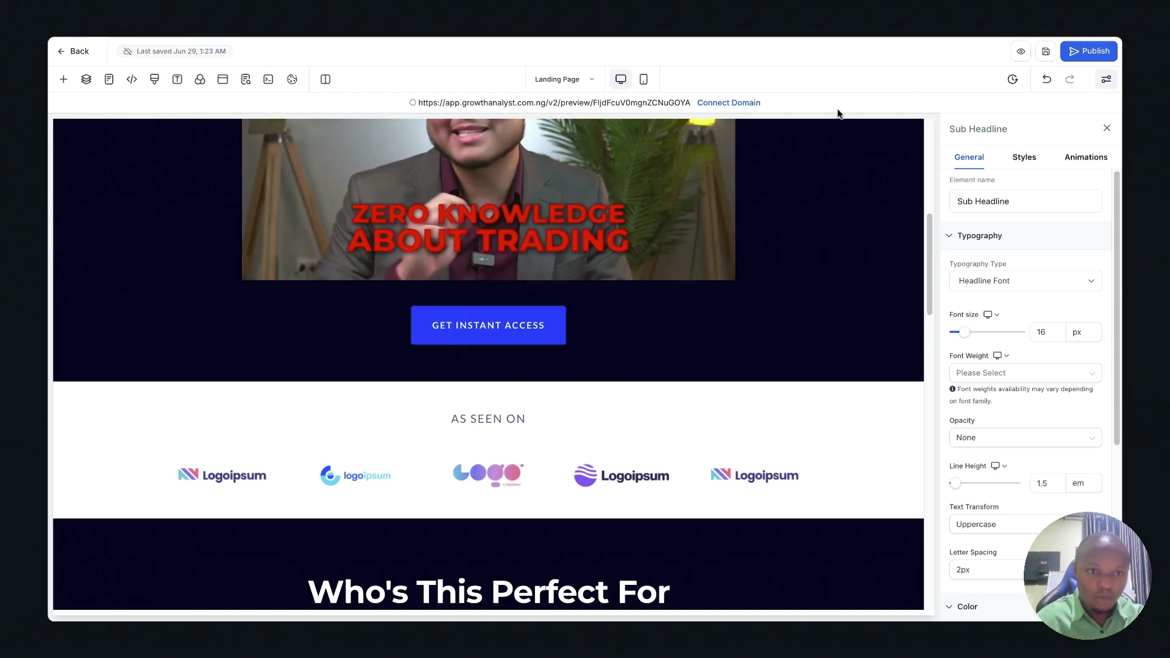
- Check the domain choices for connecting the landing page and close the dialog without selecting a domain
click(712, 108)
click(591, 335)
click(590, 339)
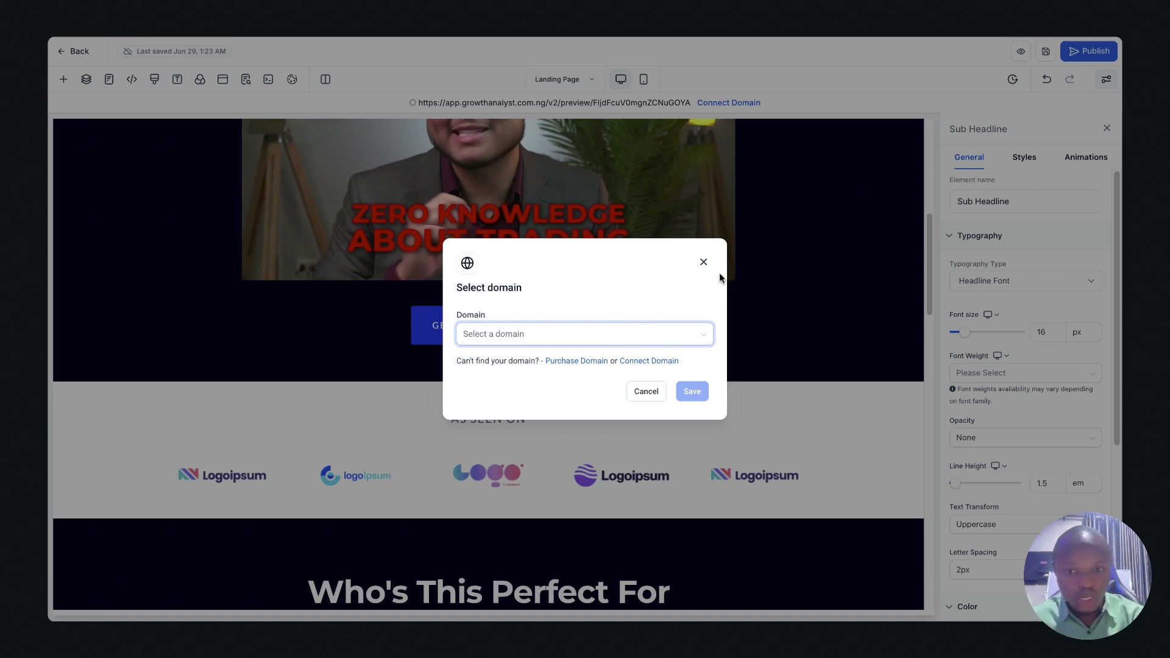
click(702, 262)
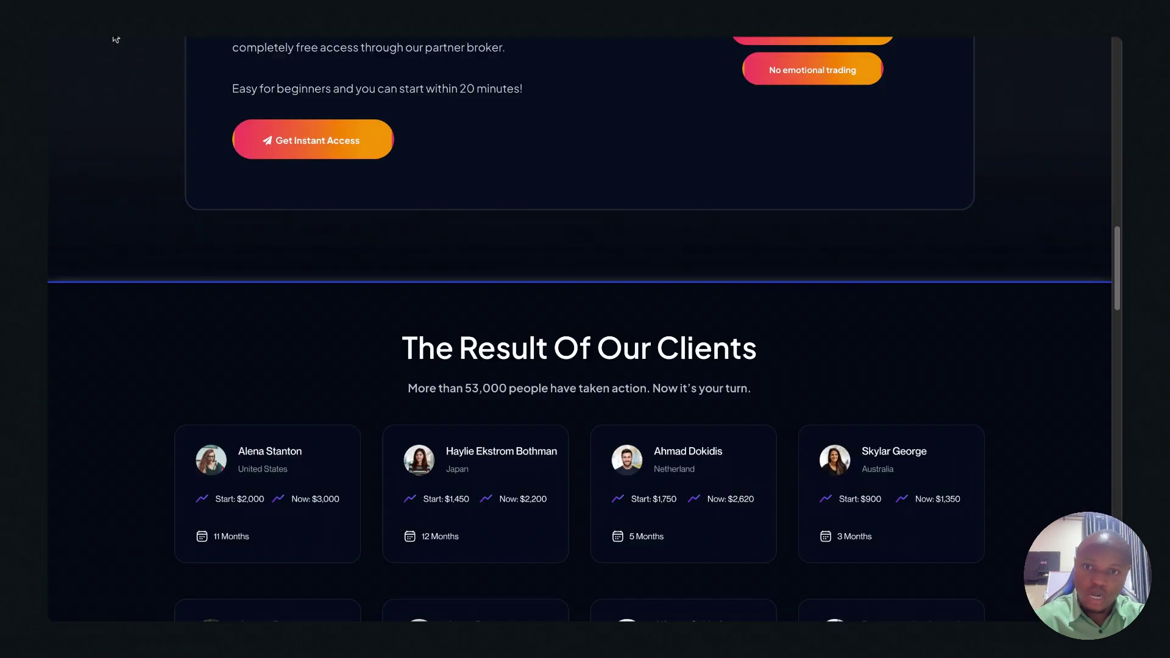
- Look through the client results and lower sections of the example trading-bot page
scroll(470, 449, down, 20)
scroll(471, 451, up, 1)
scroll(481, 448, down, 4)
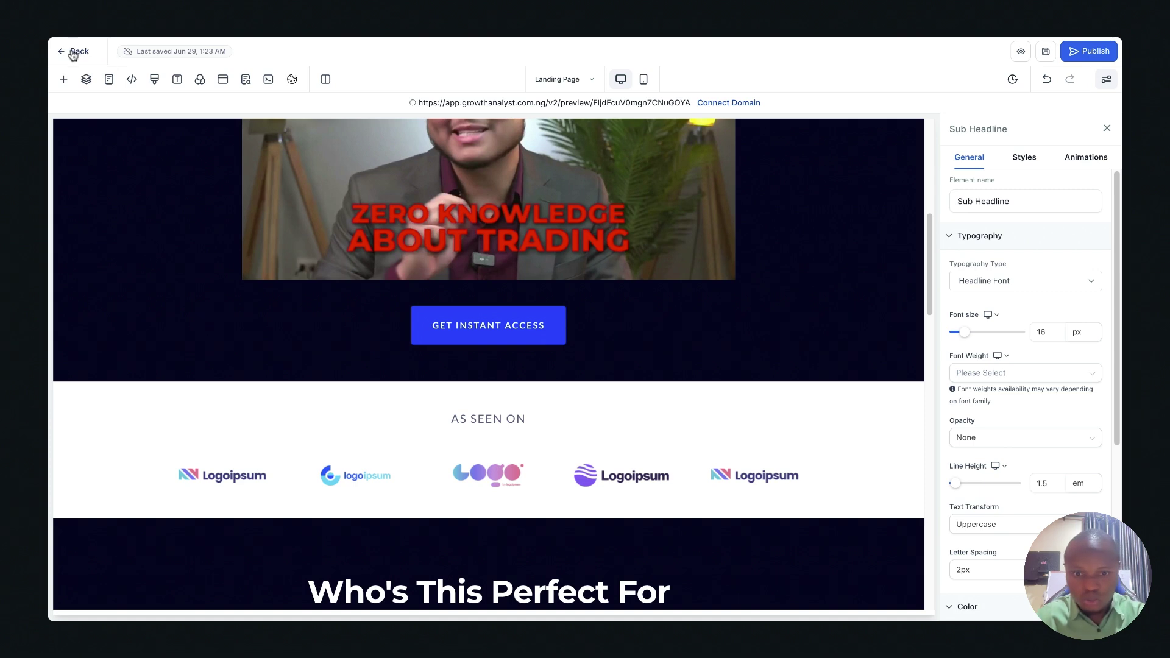
- Leave the page editor and create a new form from scratch in the form builder
click(72, 54)
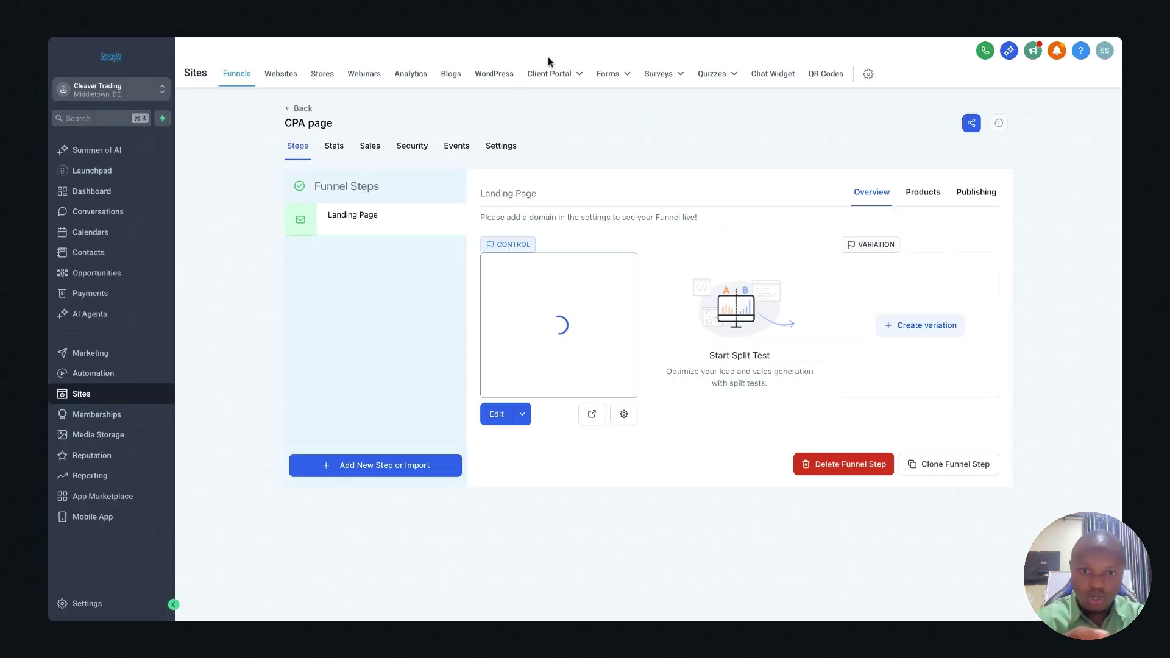
click(612, 74)
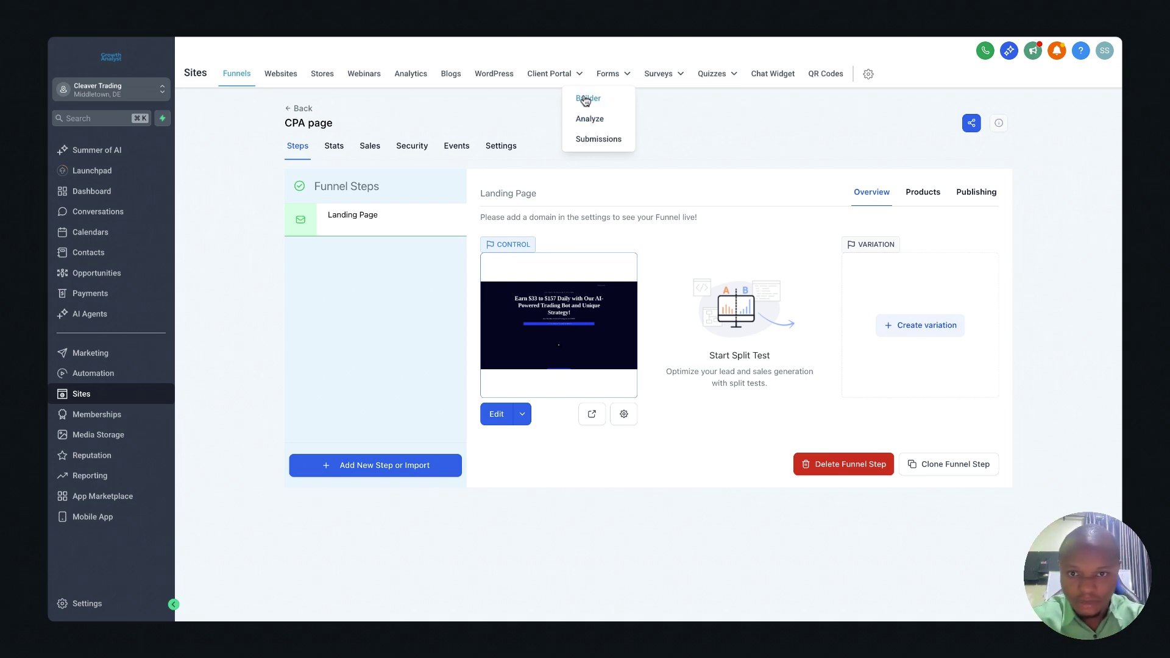
click(586, 100)
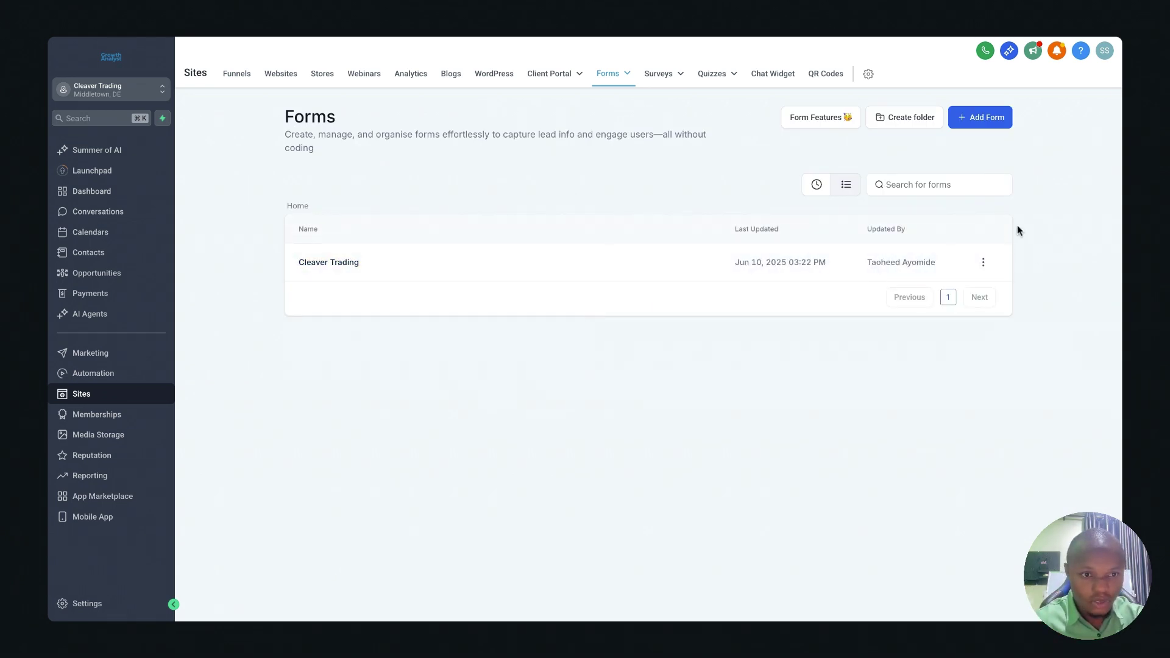
click(976, 119)
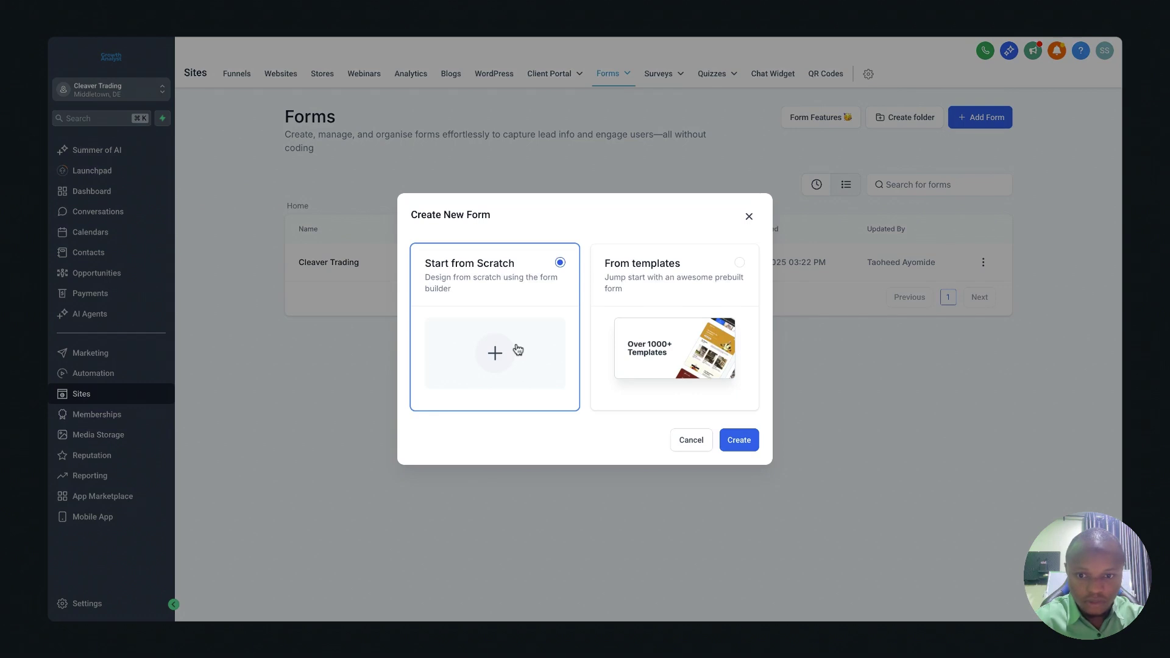
click(737, 443)
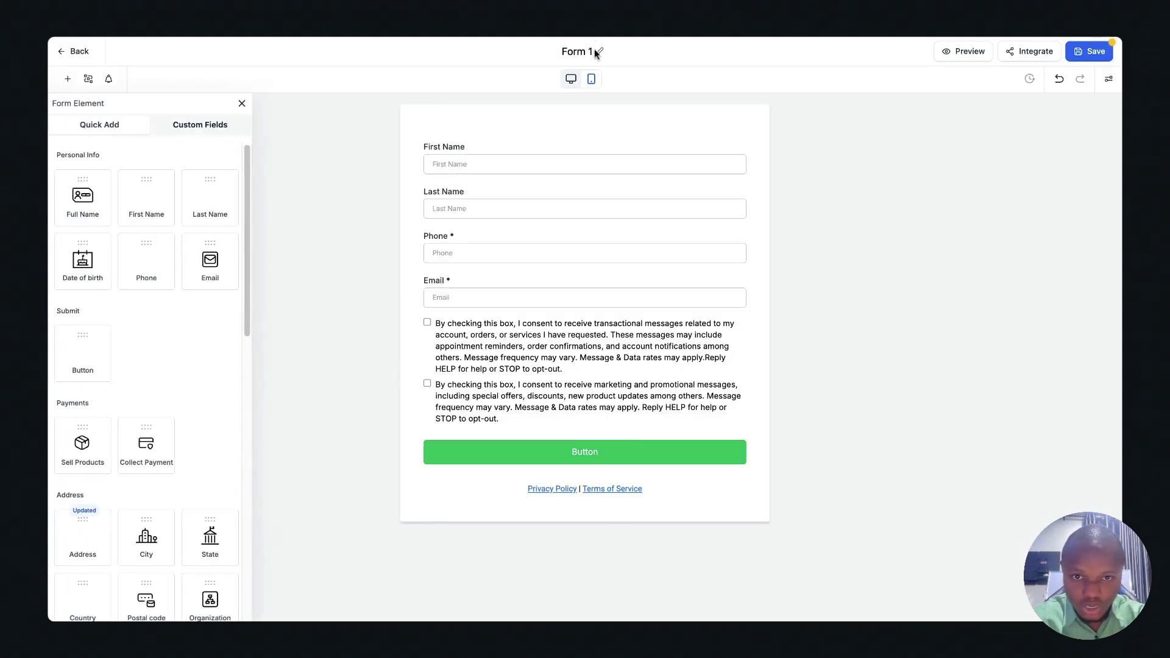
- Rename the new form "cpa landing page form"
click(574, 51)
text(cpa)
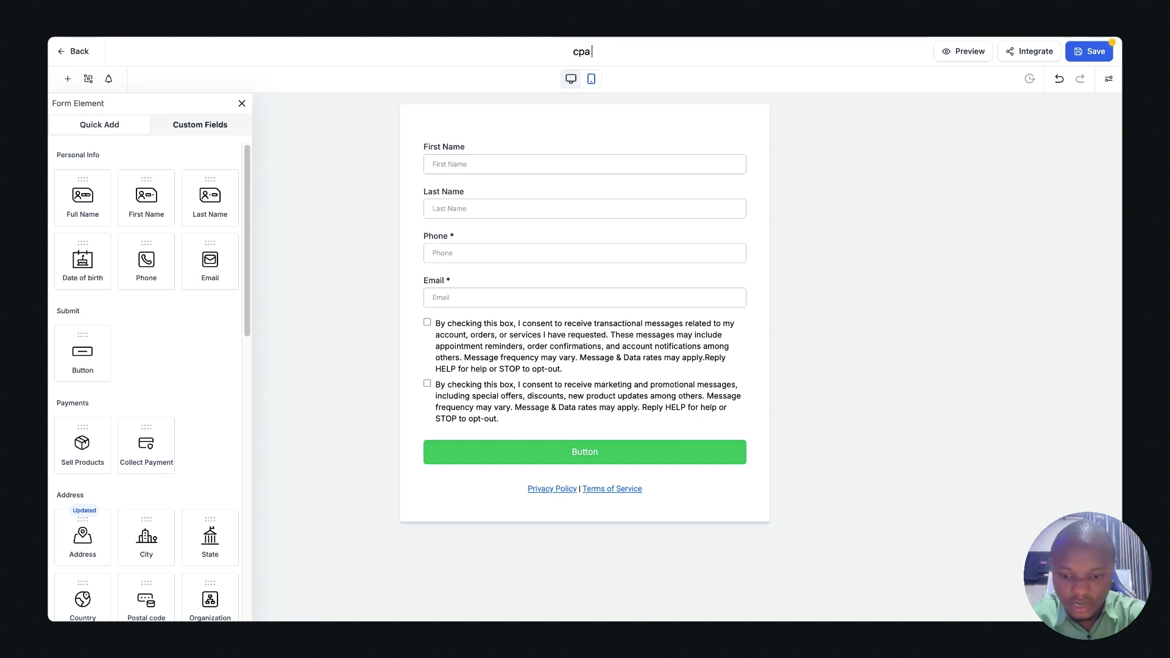
text( lan)
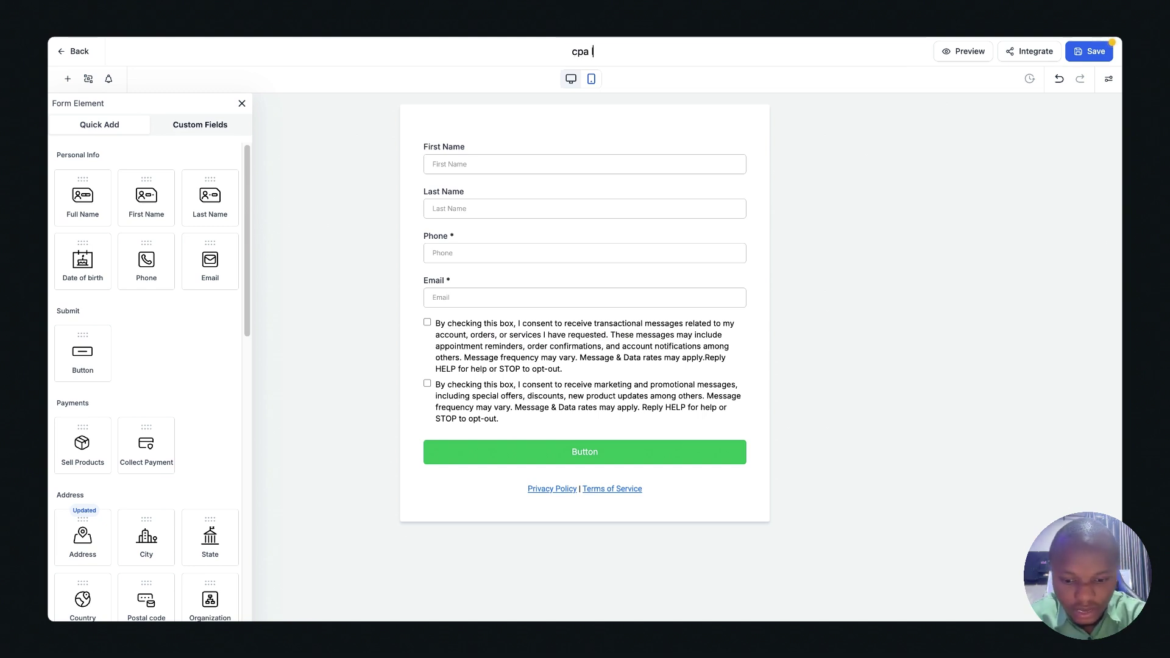
text(di)
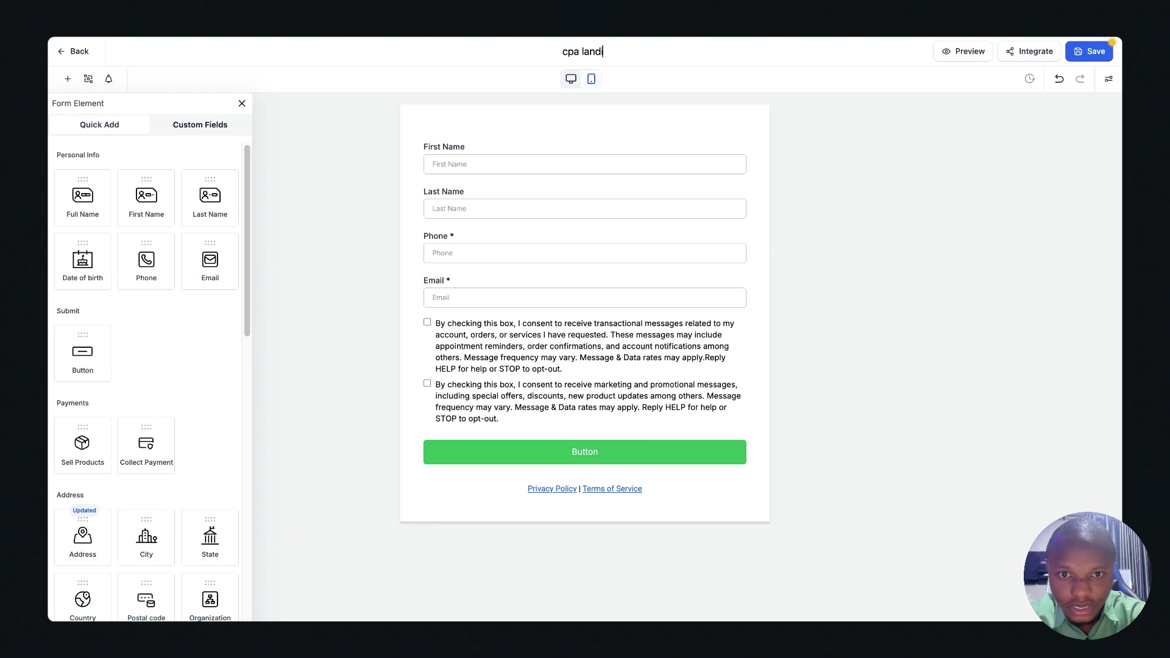
text(ng page form)
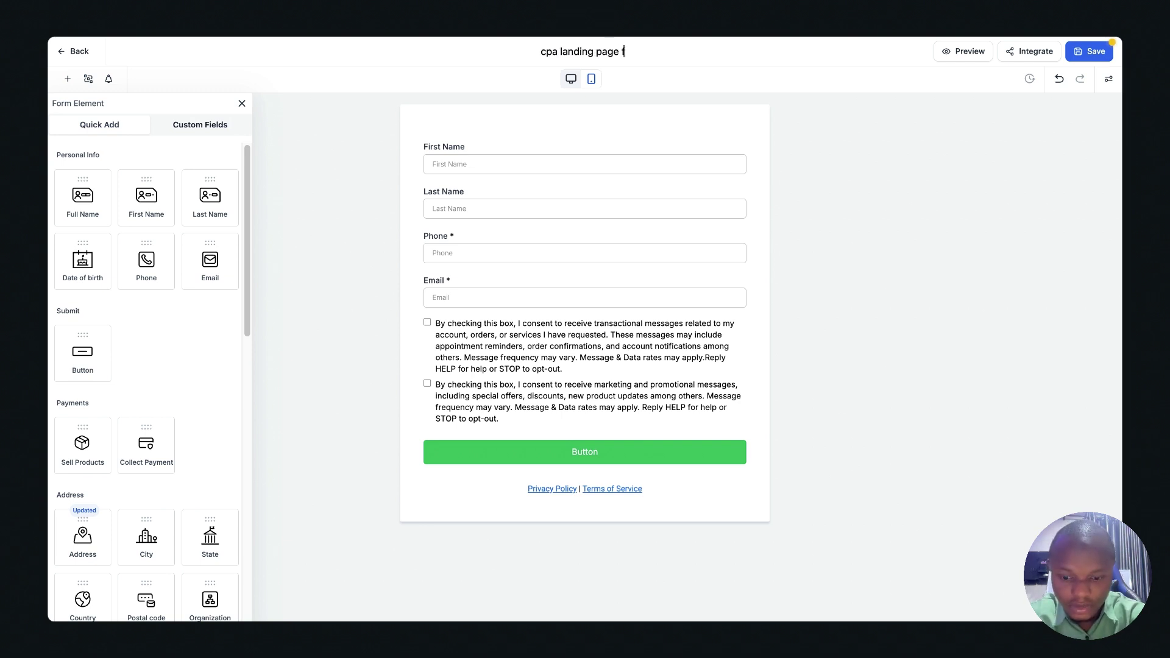
- Delete the consent checkboxes from the form and check the settings of the Email, Phone and Last Name fields
click(583, 320)
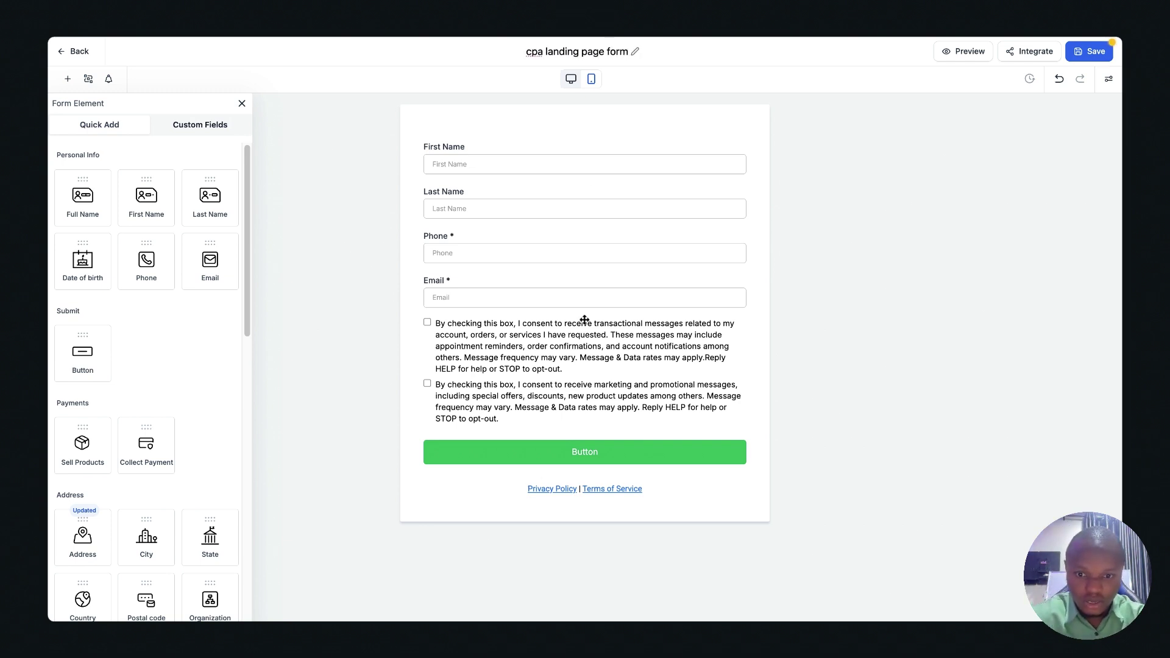
click(744, 318)
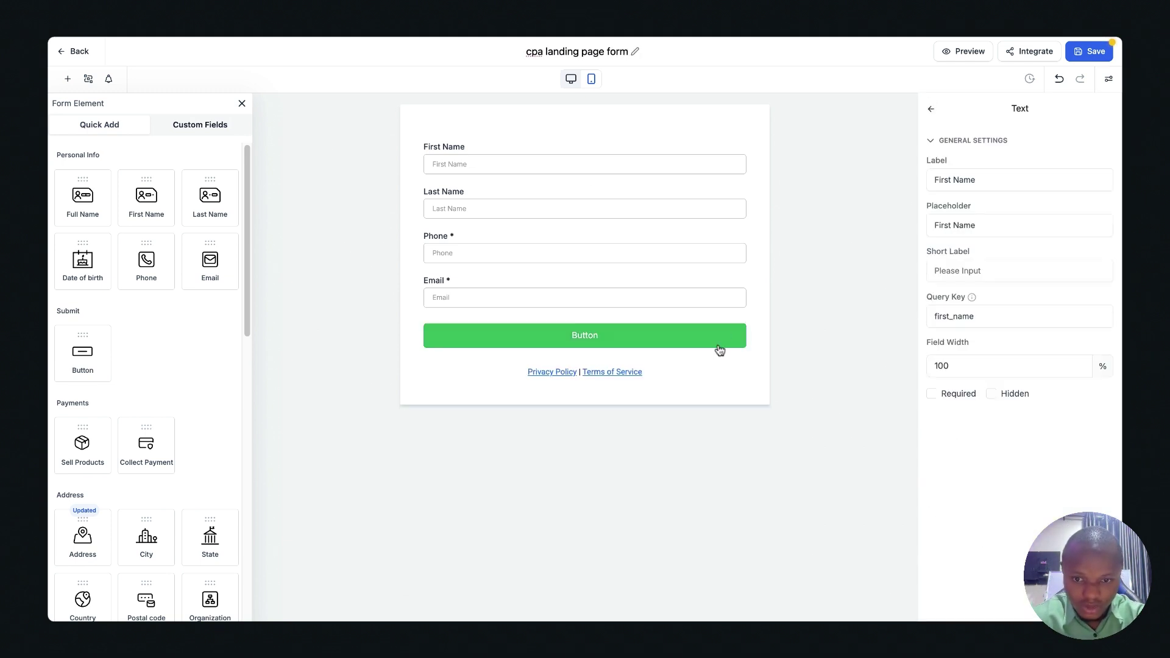
click(463, 286)
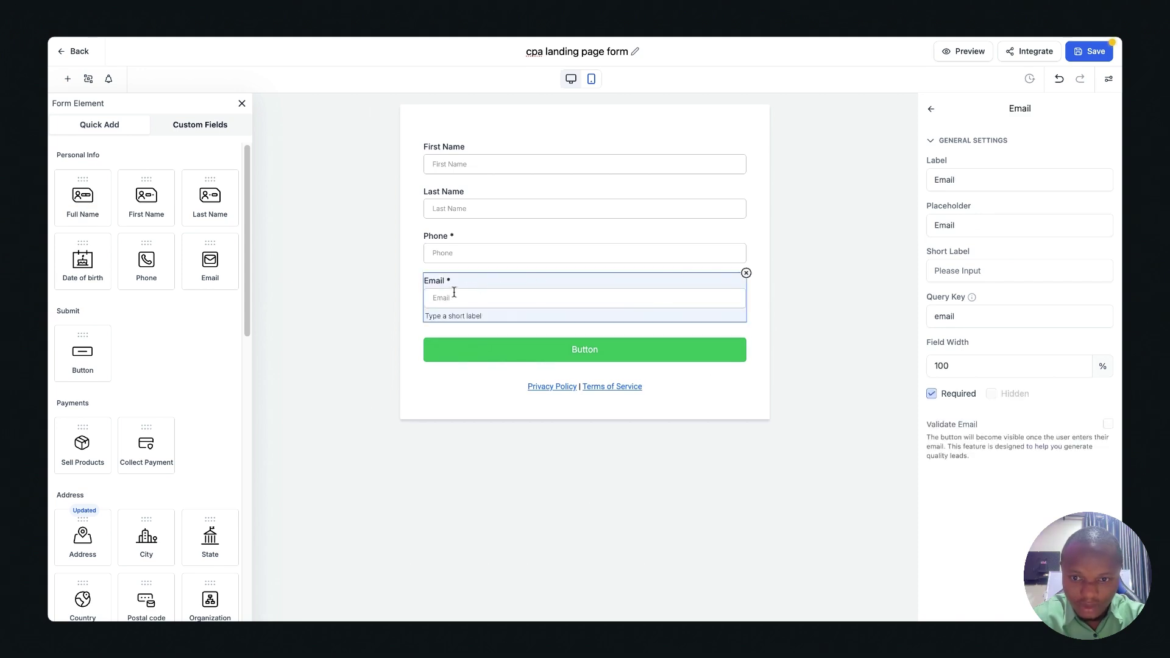
click(467, 242)
click(478, 201)
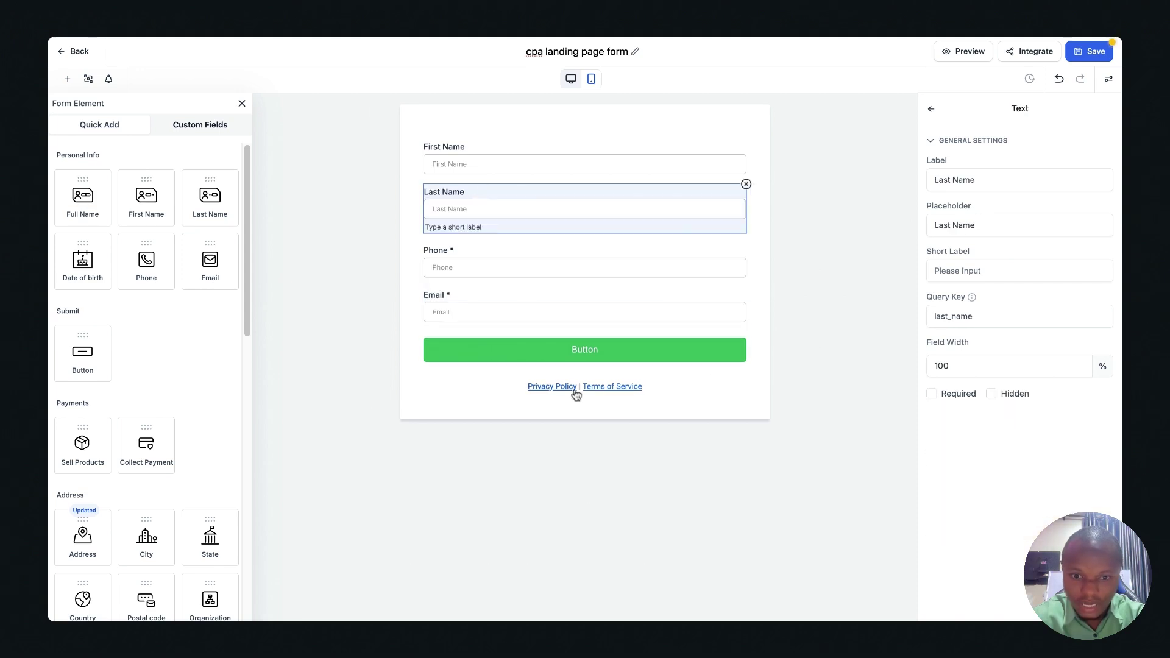
- Change the form's submit button text to "GET STARTED" and save the form
click(586, 351)
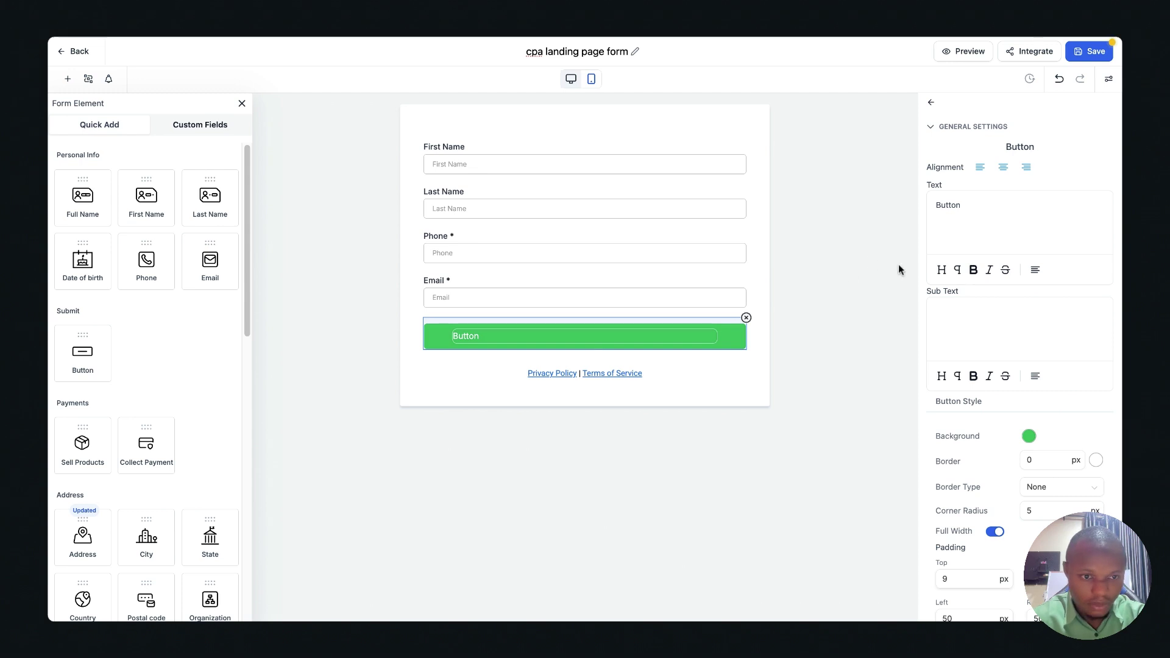
double_click(960, 205)
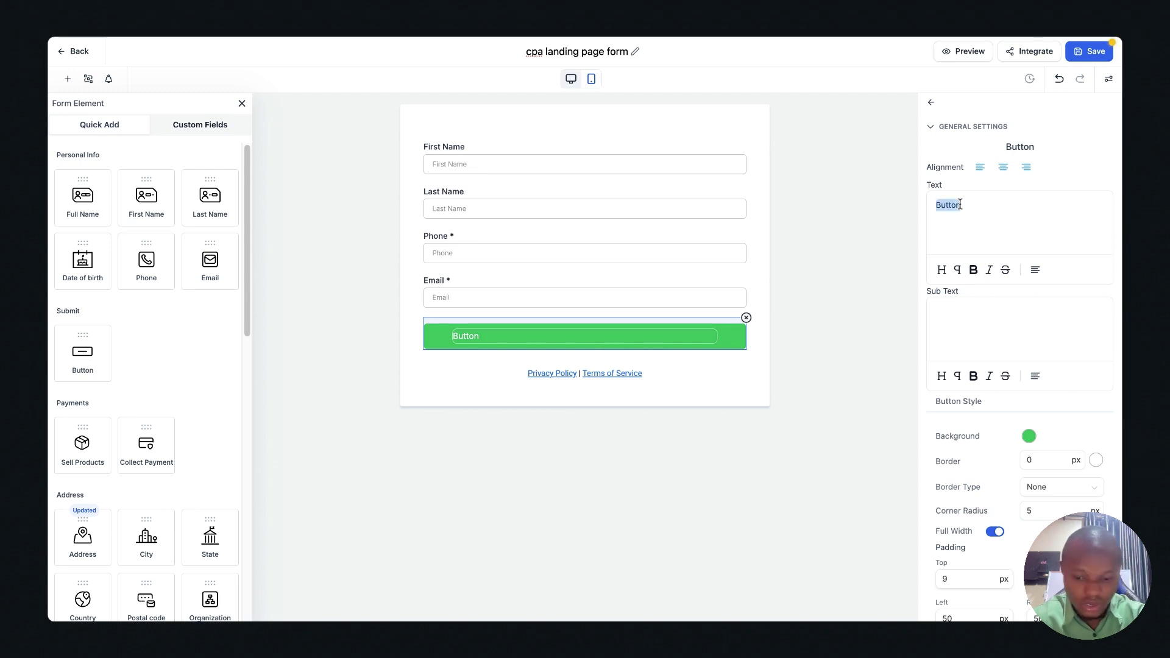
text(GET STARTED)
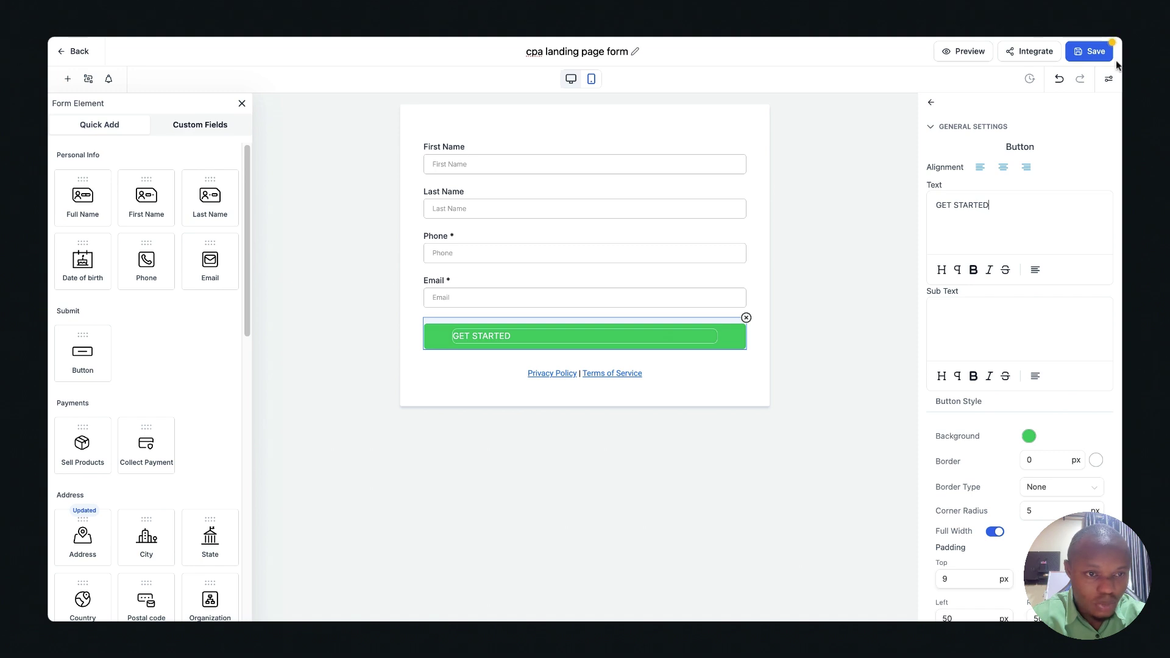
click(1095, 55)
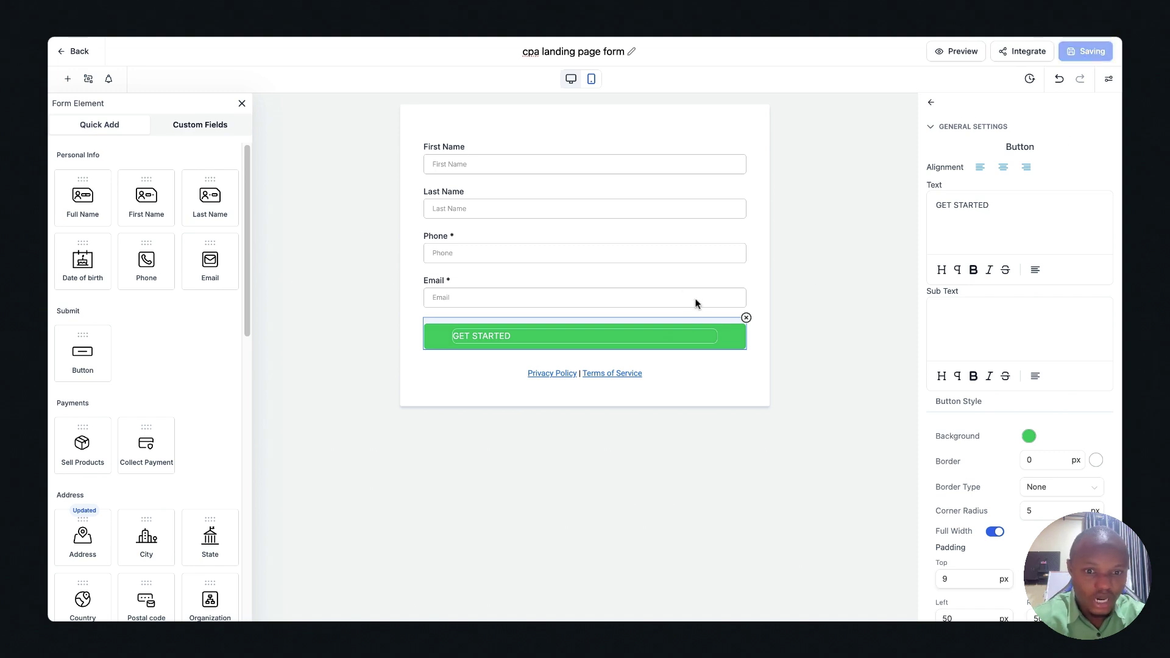
- Delete the Privacy Policy and Terms of Service text below the form's submit button
click(631, 363)
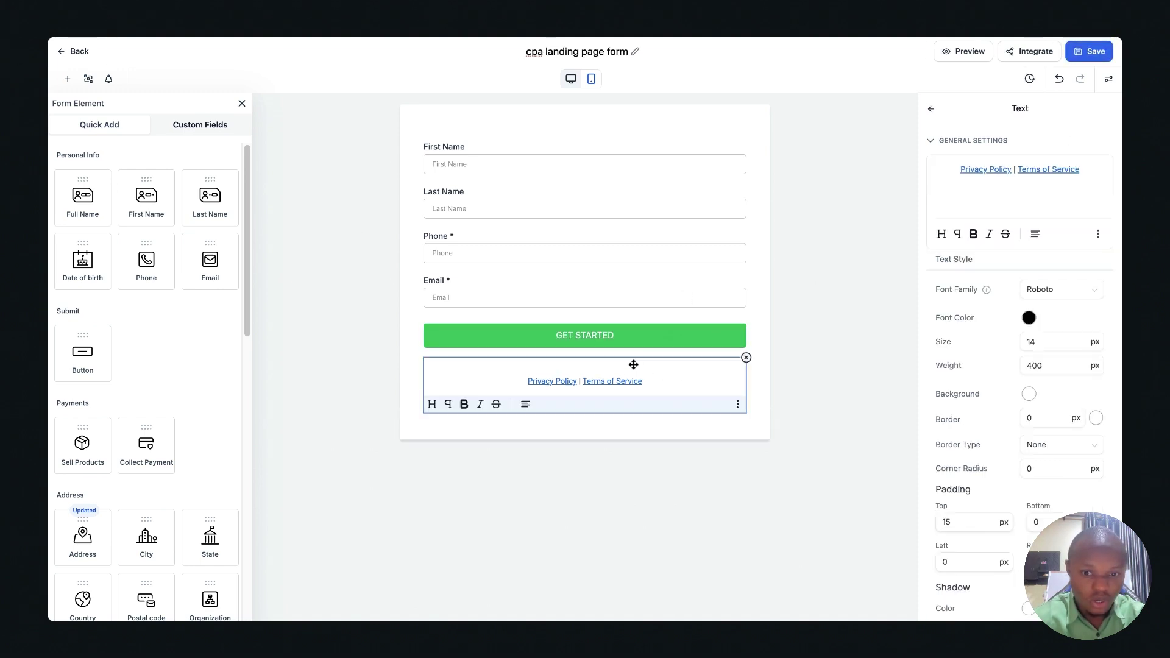
click(746, 357)
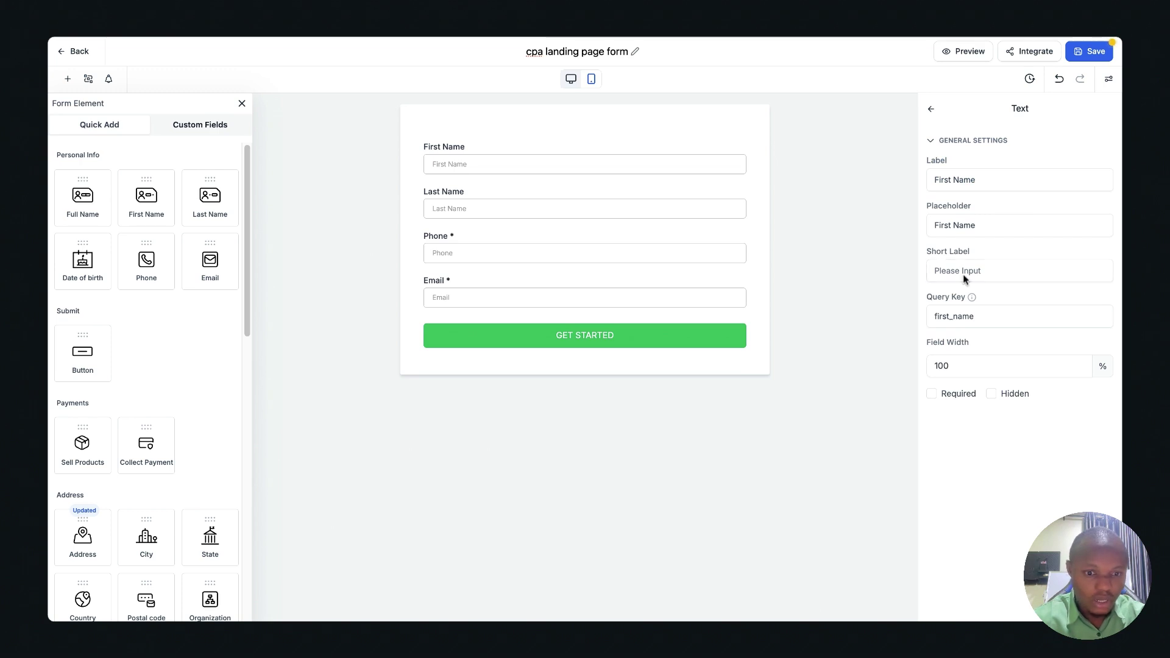
- Replace the form's on-submit thank-you message with a Telegram address beginning "telegram.co", view the Facebook Pixel ID setting, and save the form
click(1109, 79)
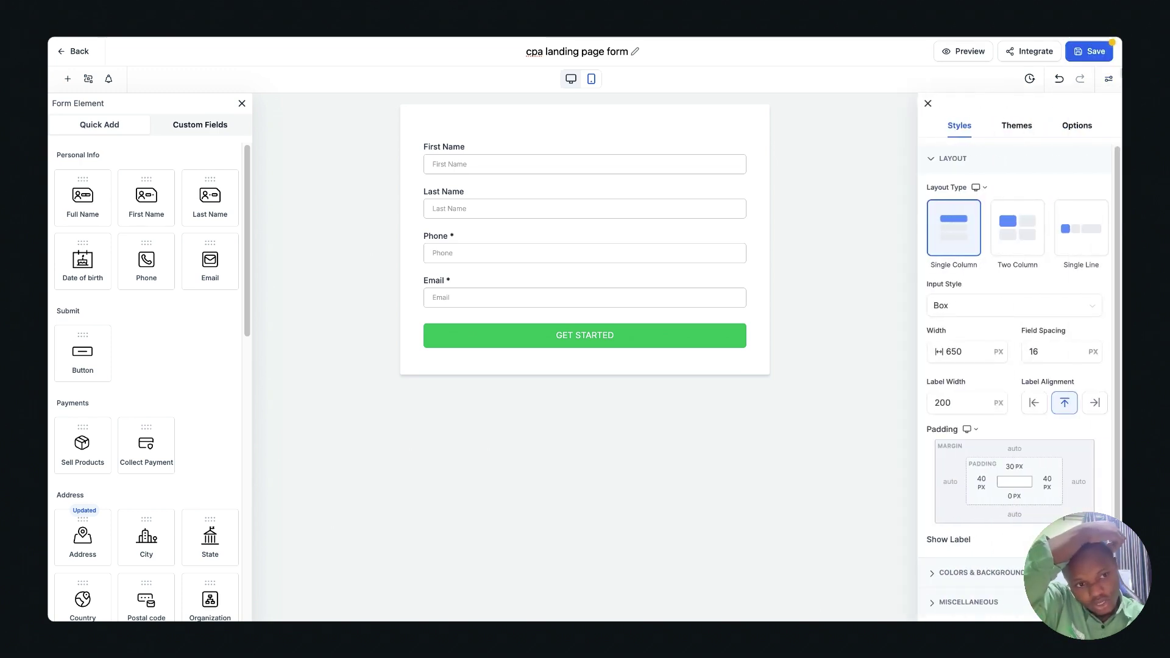
click(1076, 125)
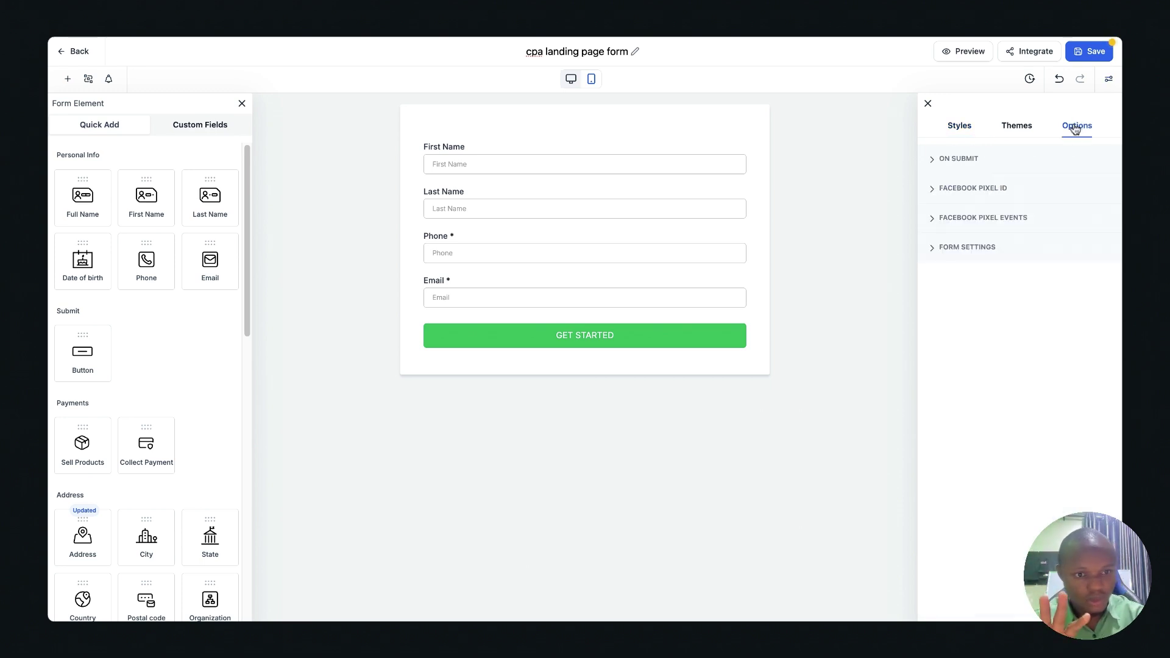
click(956, 159)
triple_click(990, 234)
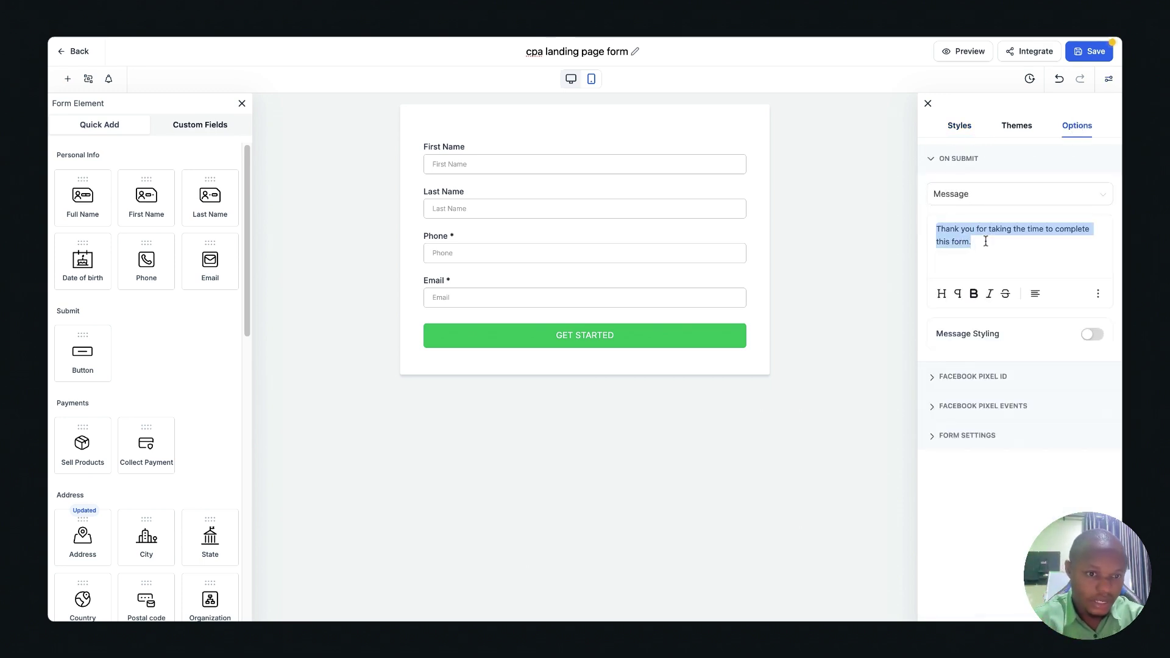
text(WA)
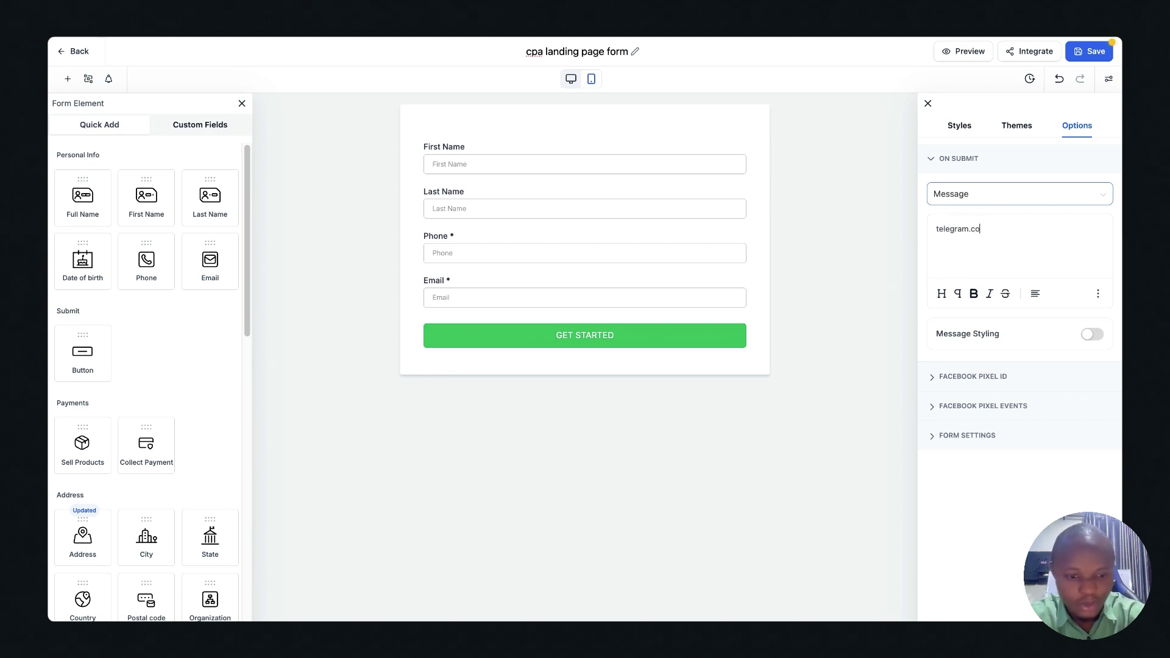
click(959, 382)
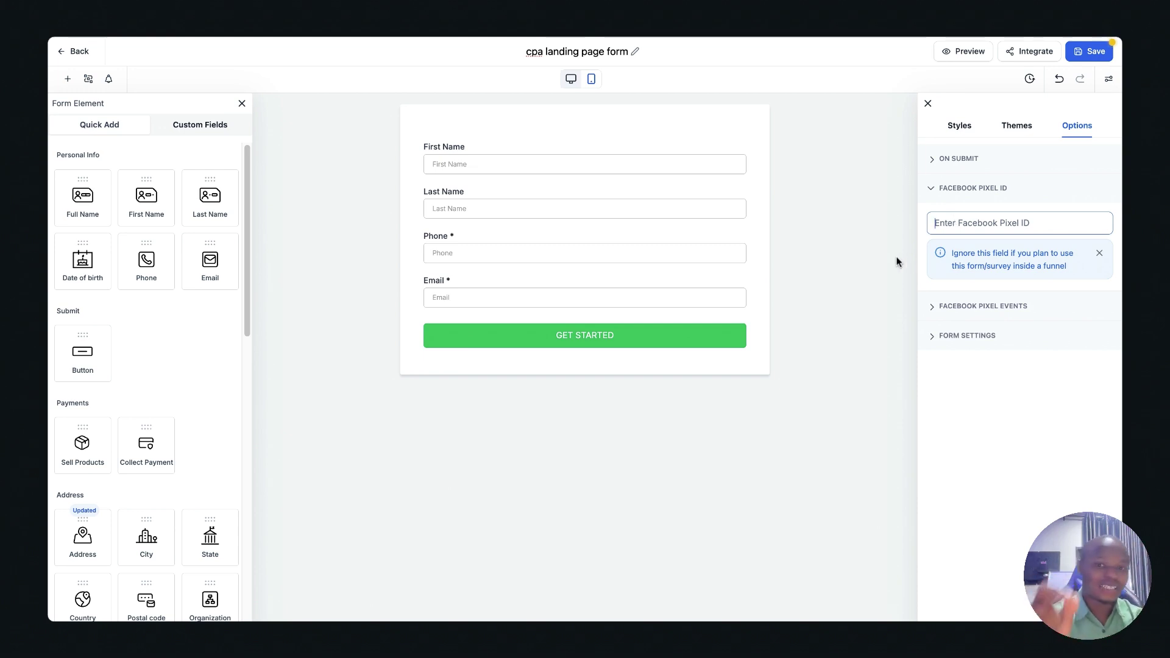
click(1076, 51)
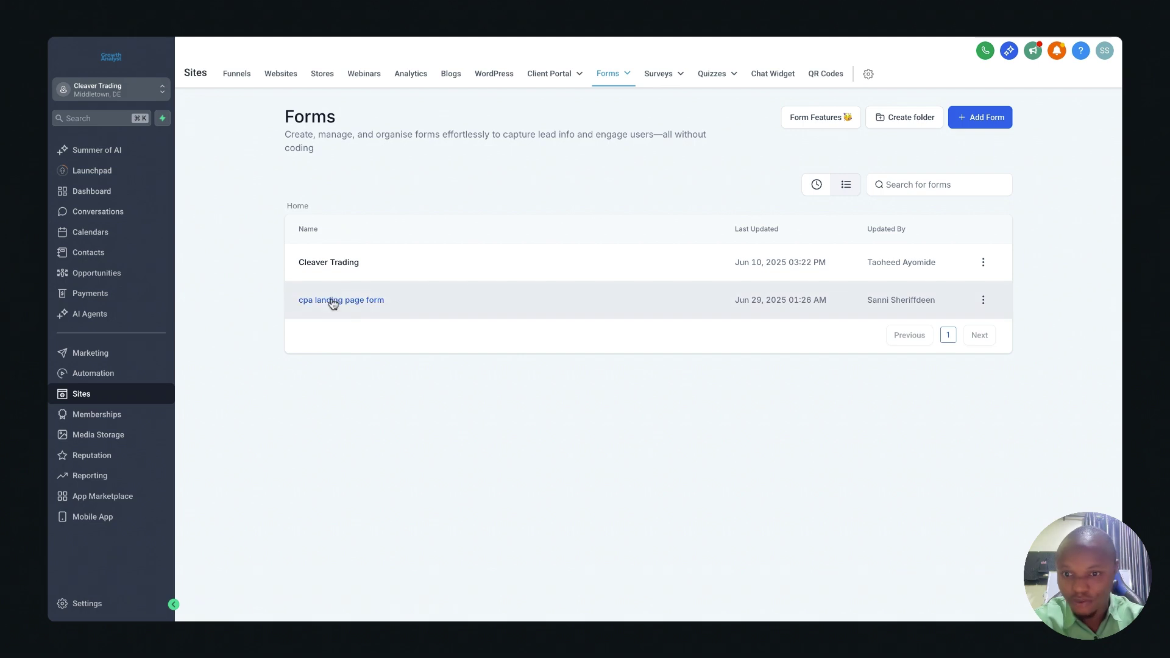
- Go back to the funnels list and open the "CPA page" funnel
click(244, 76)
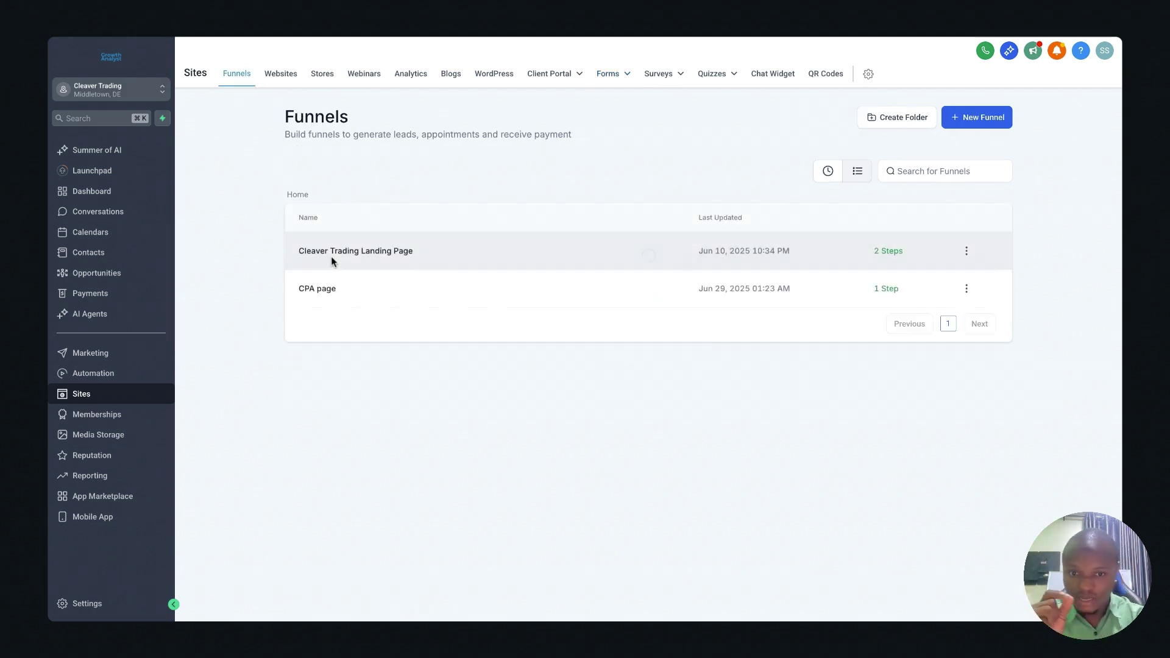
click(322, 290)
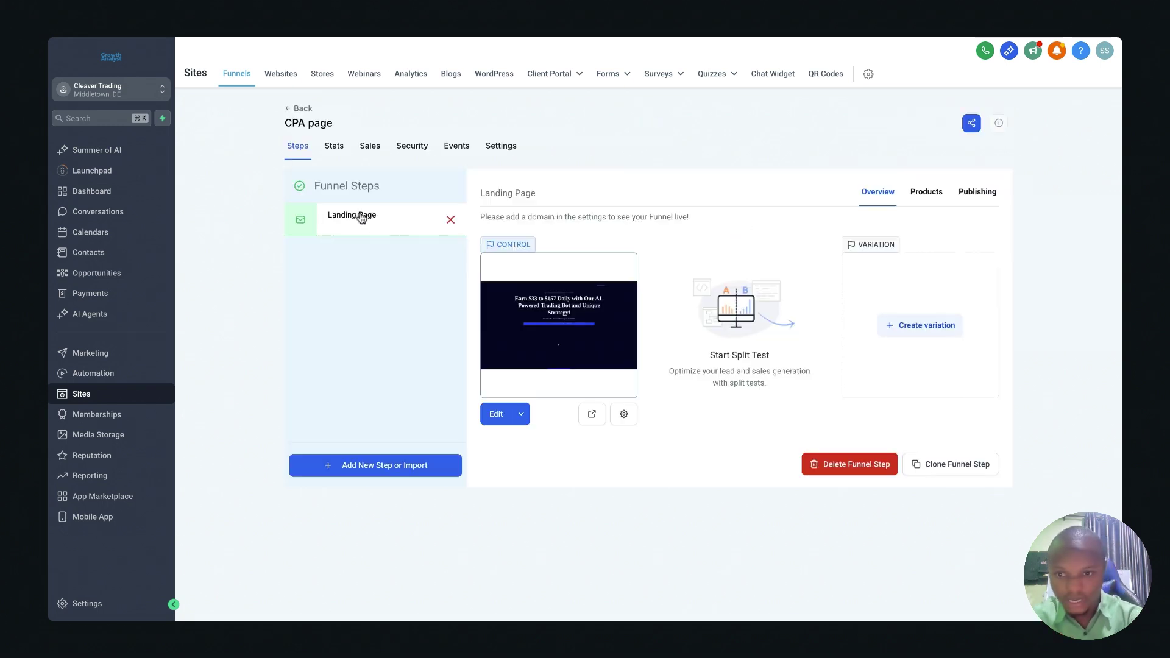
- Open the Landing Page step in the page editor and inspect the link action of the "Get instant access" button below the video
click(494, 412)
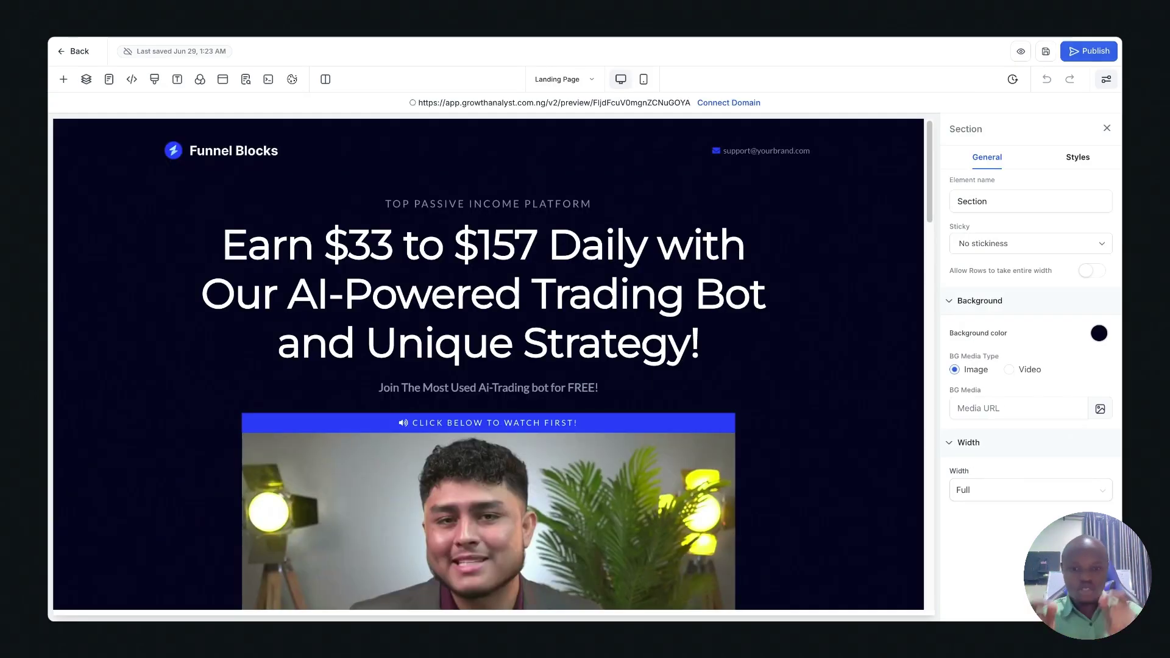
scroll(477, 497, down, 4)
click(477, 496)
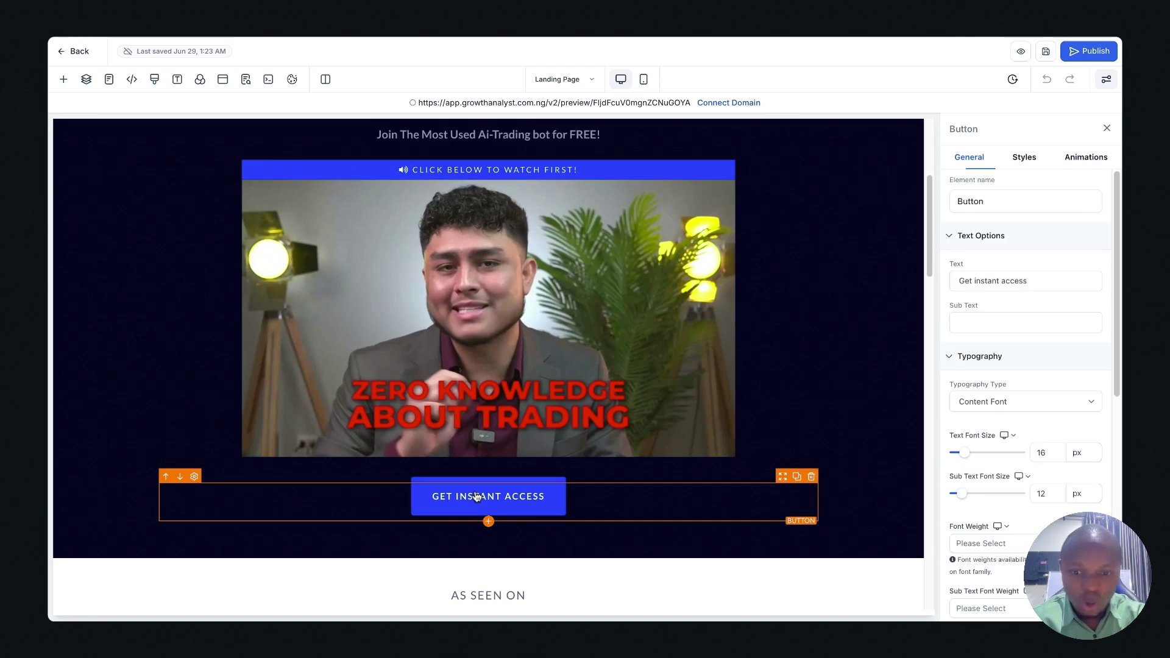
scroll(1034, 507, down, 8)
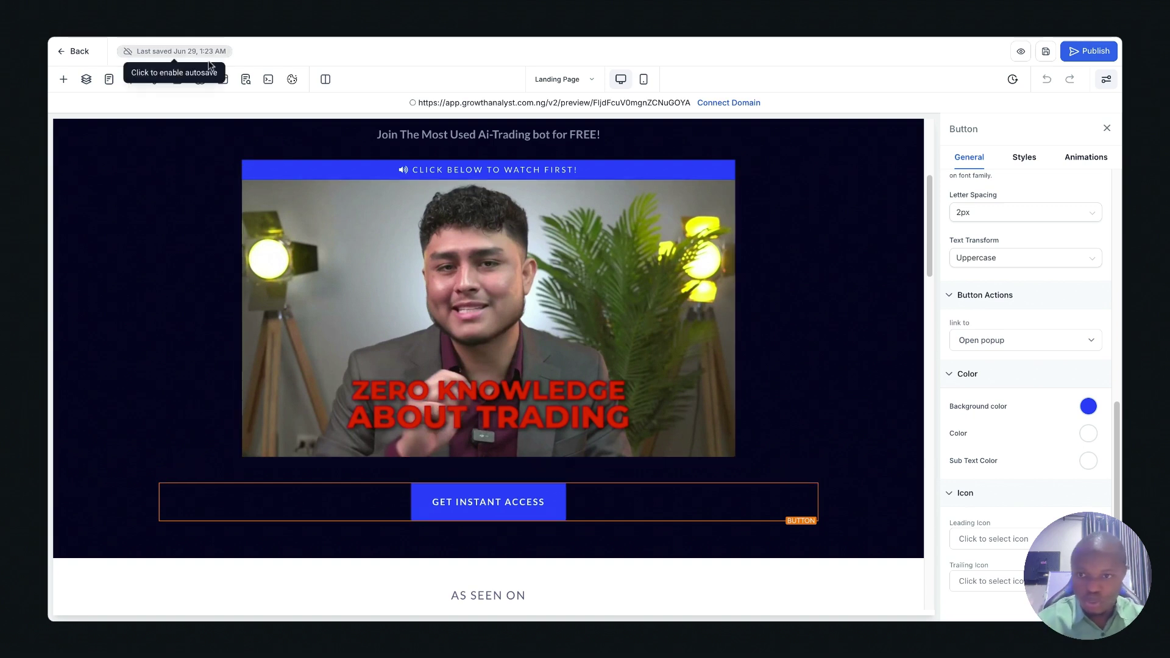
- Open the page's popup for editing and add a 1 Column row to it
click(223, 81)
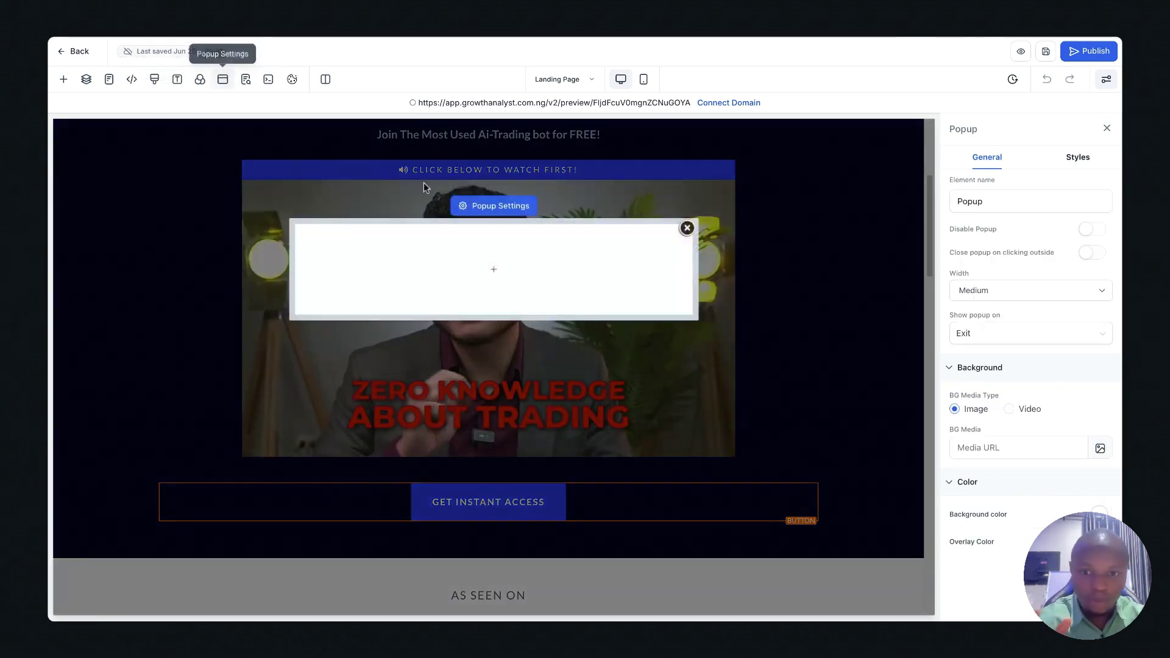
click(490, 270)
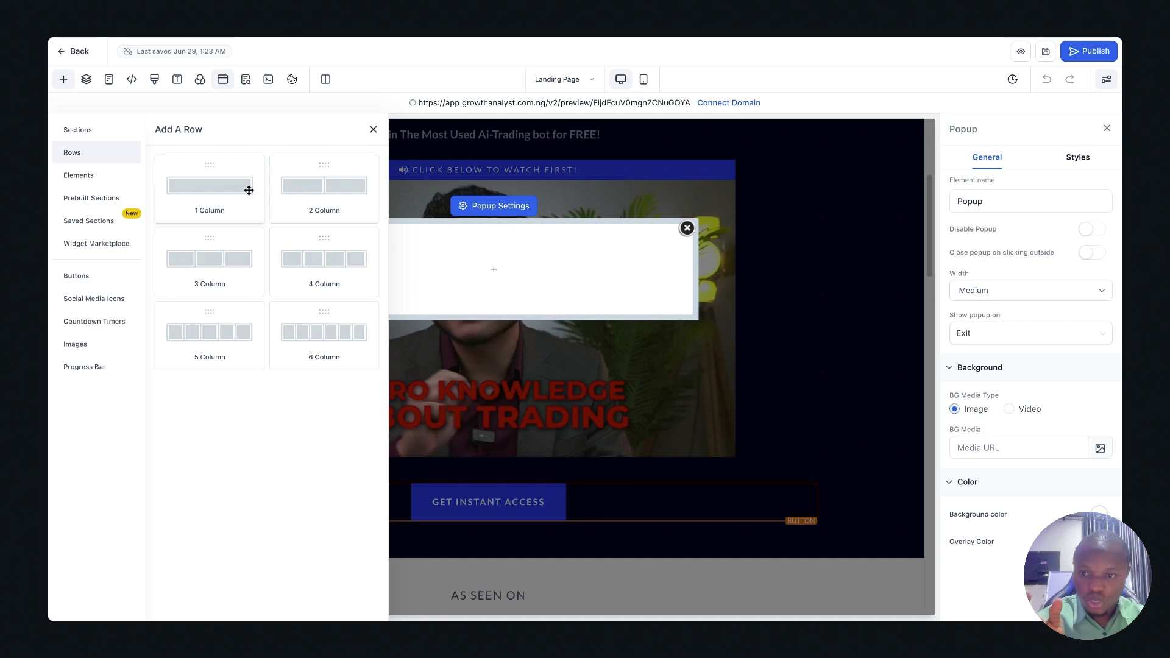
click(228, 201)
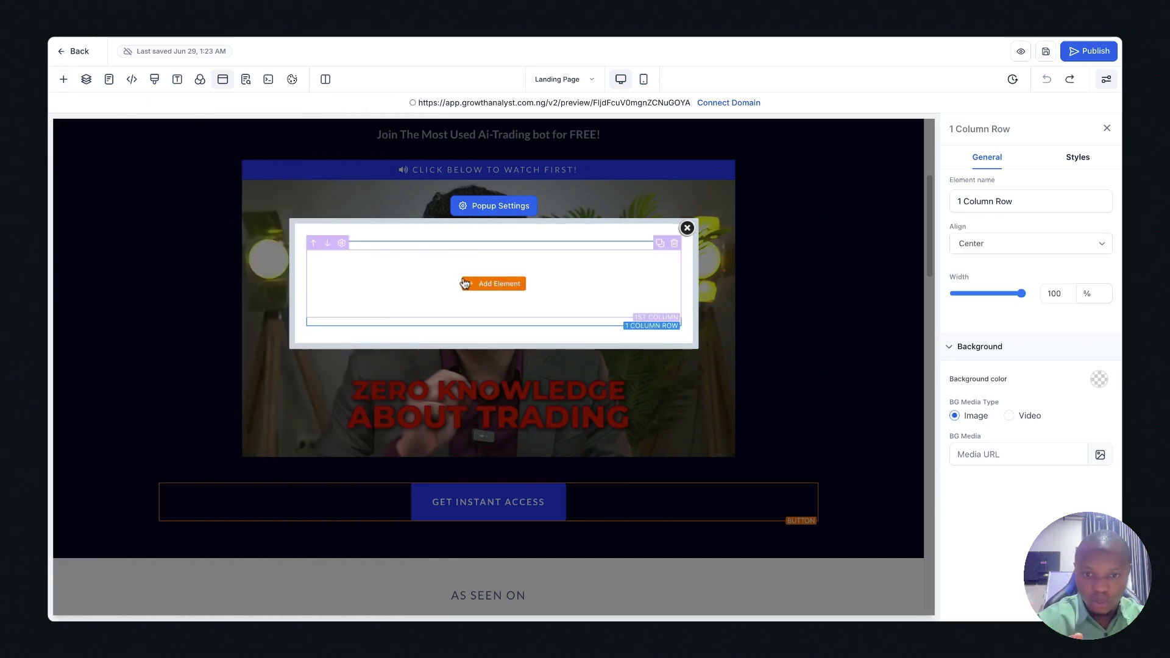
- Add a Form element to the popup's column, choose "cpa landing page form" for it, and save the page
click(493, 283)
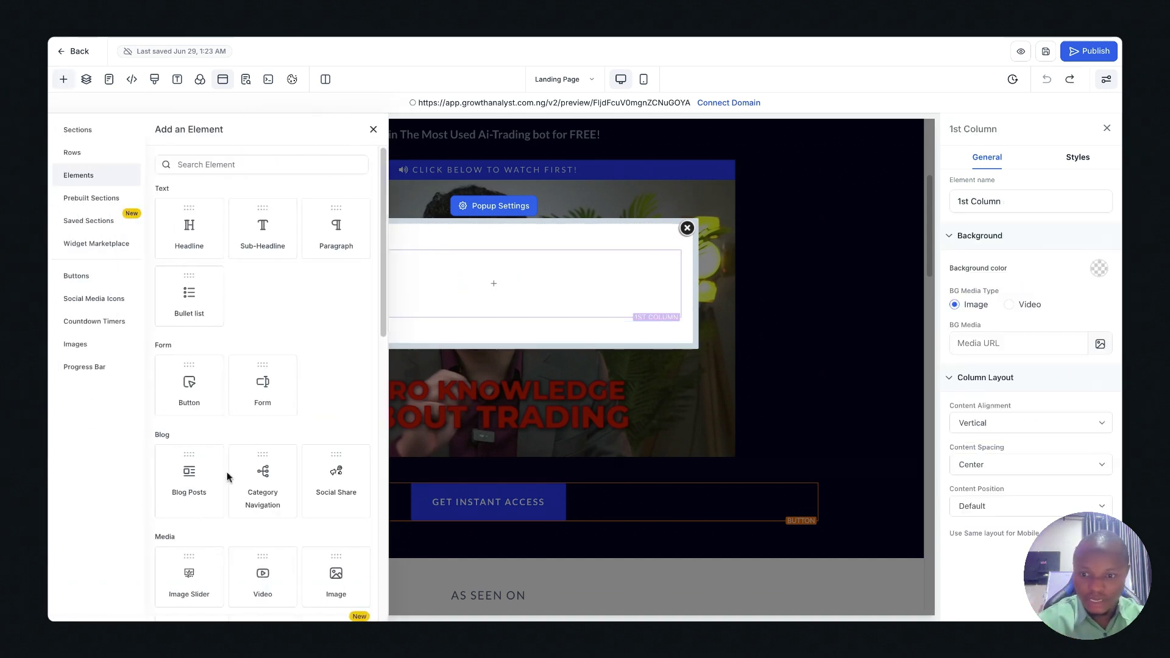
click(262, 384)
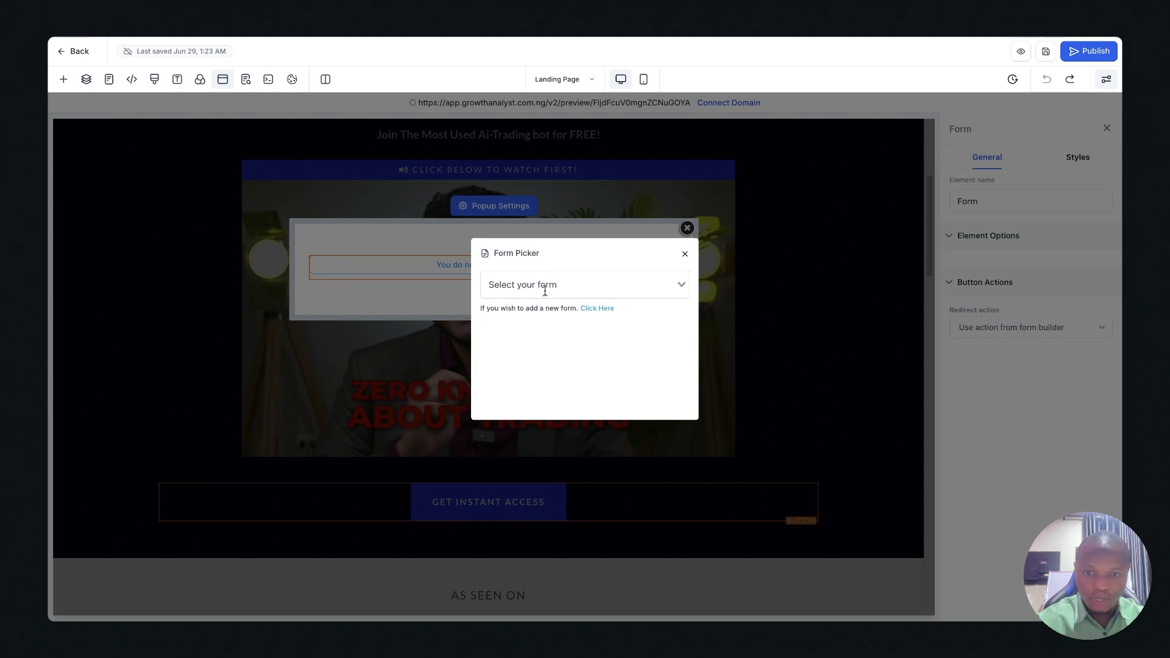
click(516, 285)
click(519, 322)
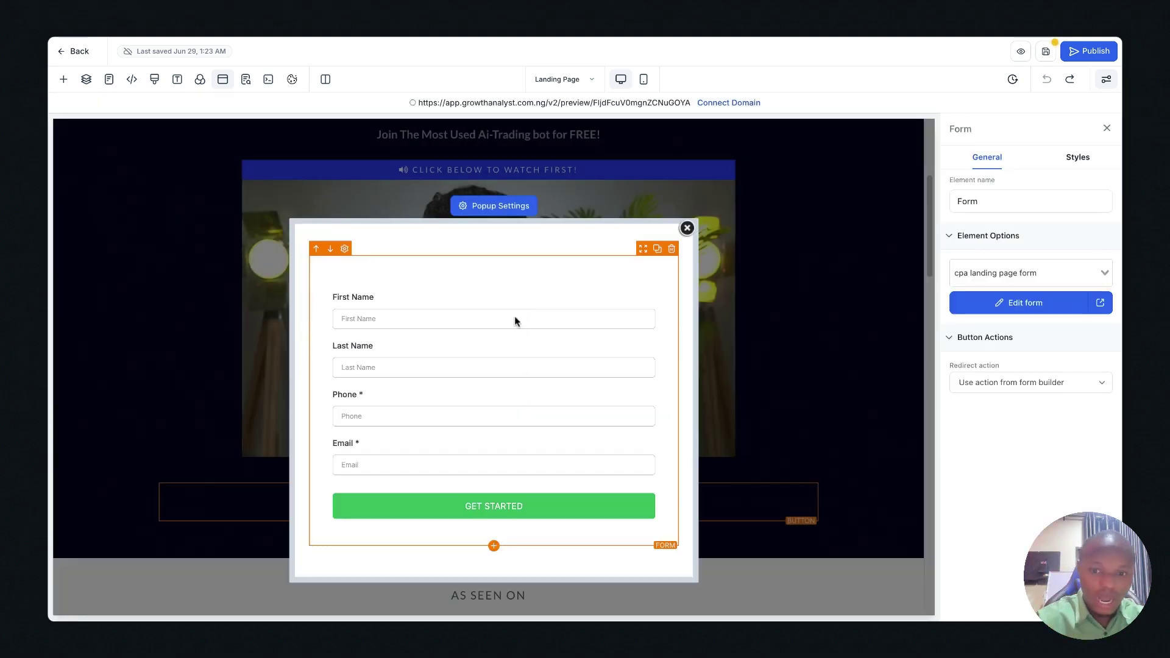
click(1044, 52)
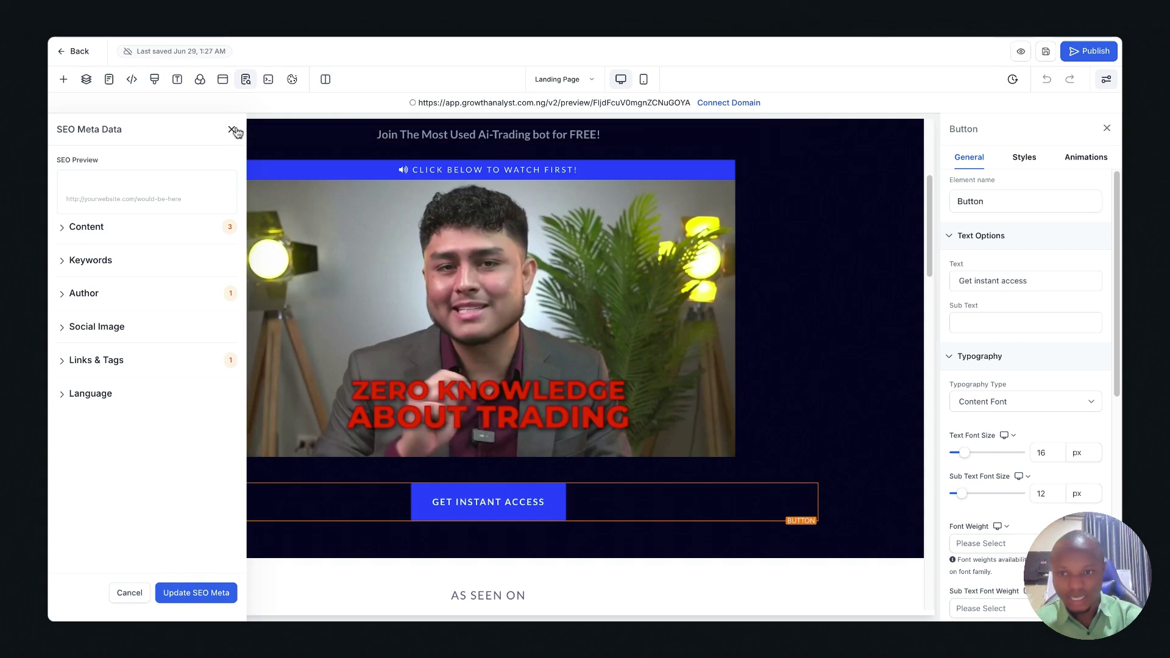
click(232, 131)
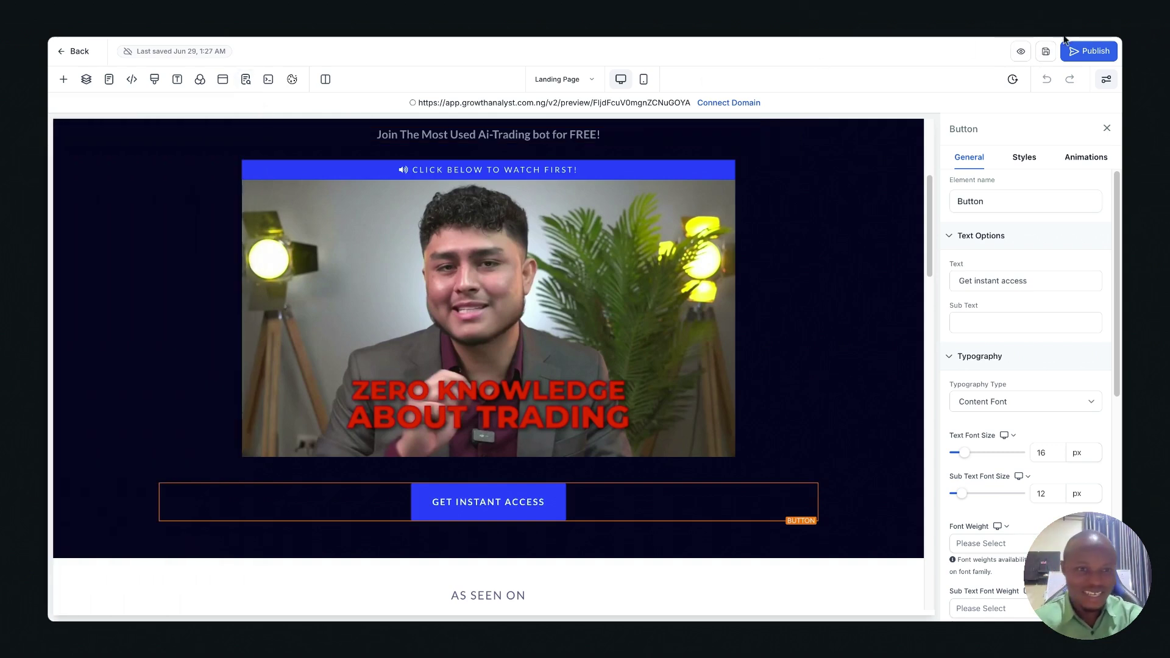
- Preview the landing page and review its sections from the video through the audience list to the 3 Step Process
click(1021, 53)
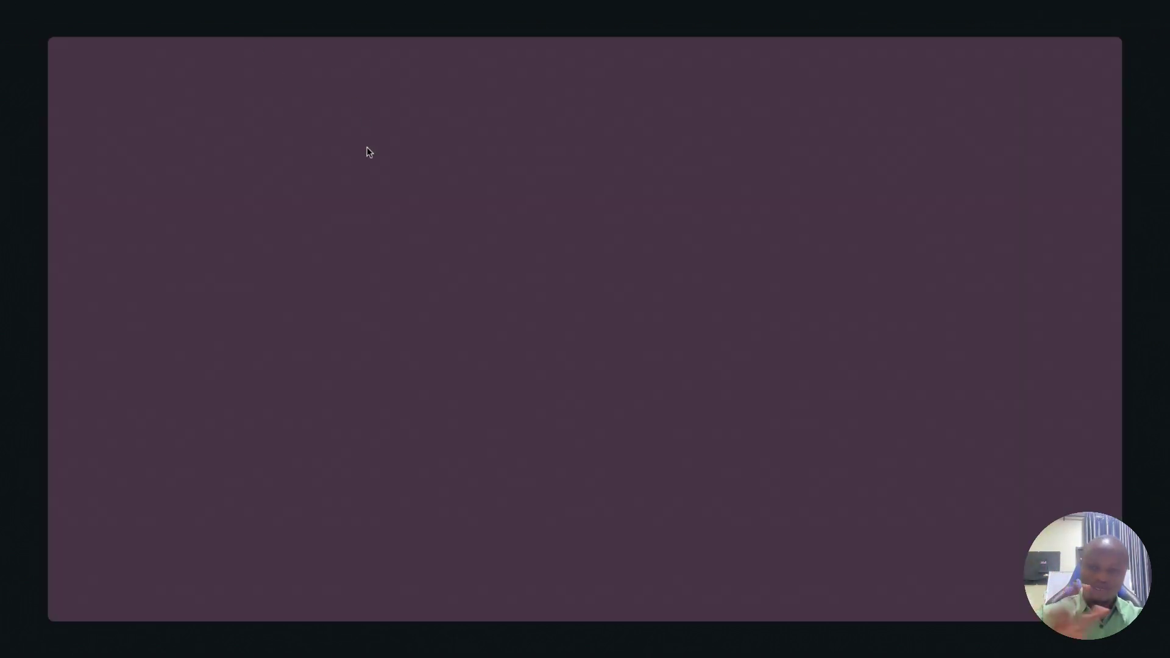
scroll(506, 308, down, 8)
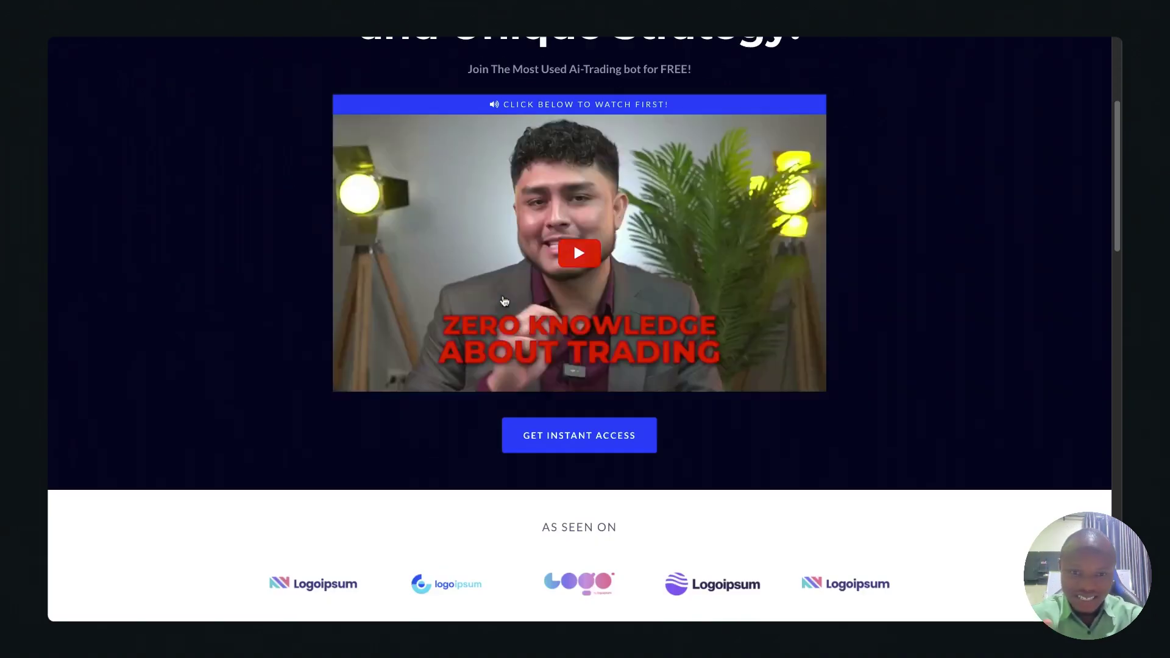
scroll(485, 302, down, 4)
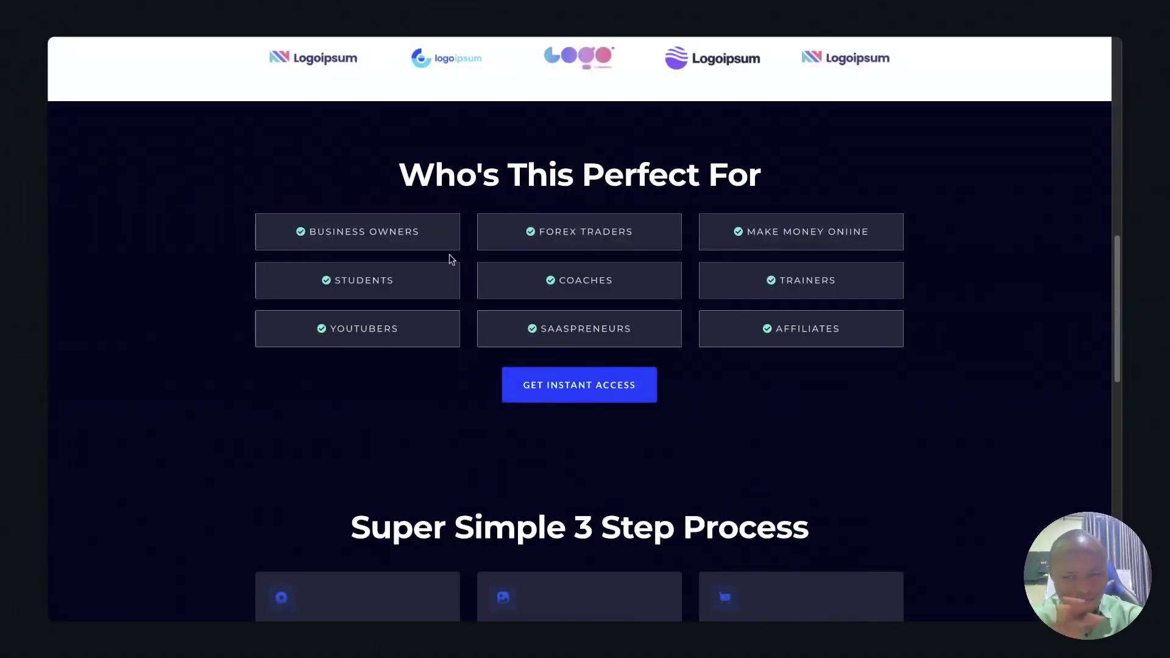
scroll(451, 238, up, 10)
scroll(465, 199, down, 12)
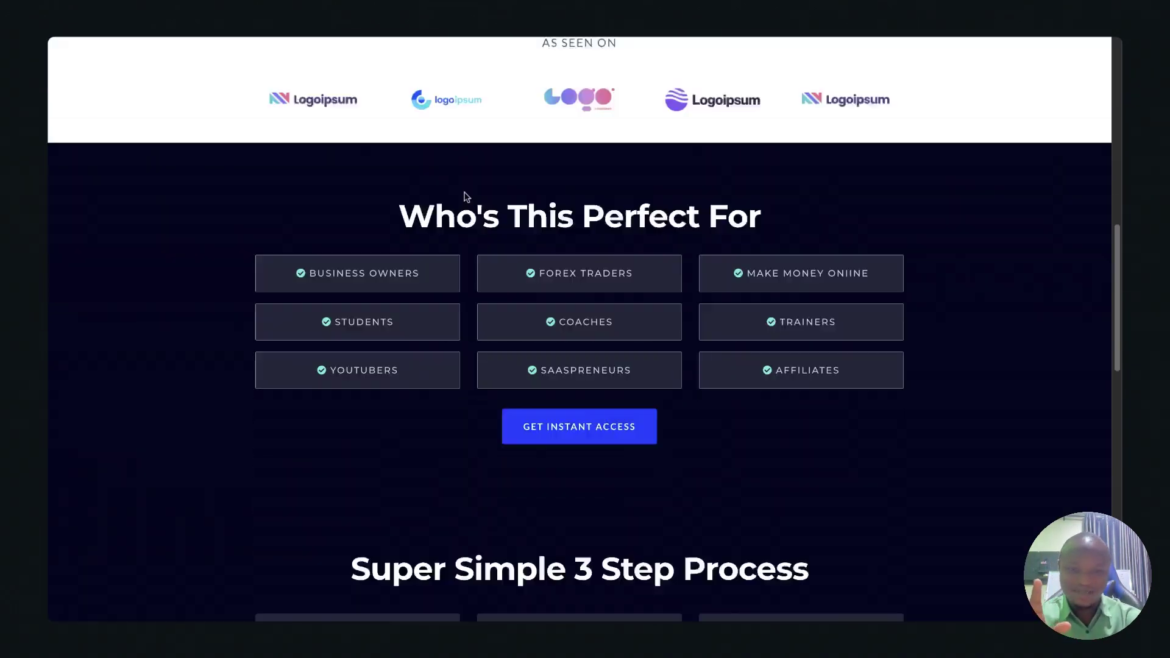
scroll(528, 323, down, 12)
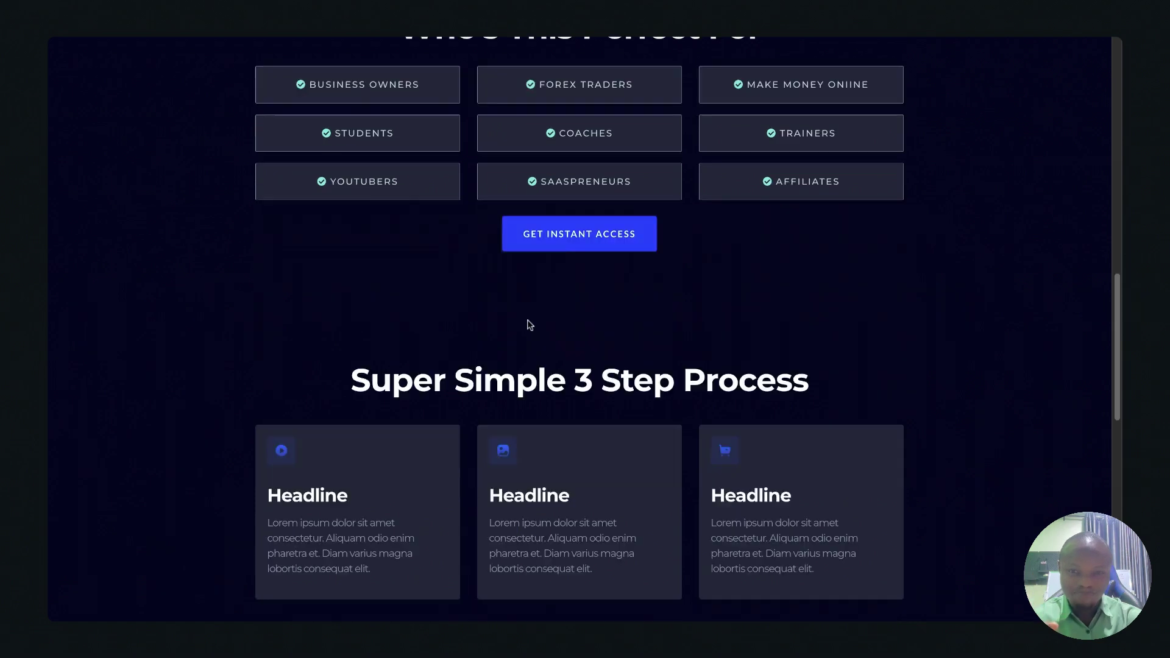
scroll(518, 305, up, 8)
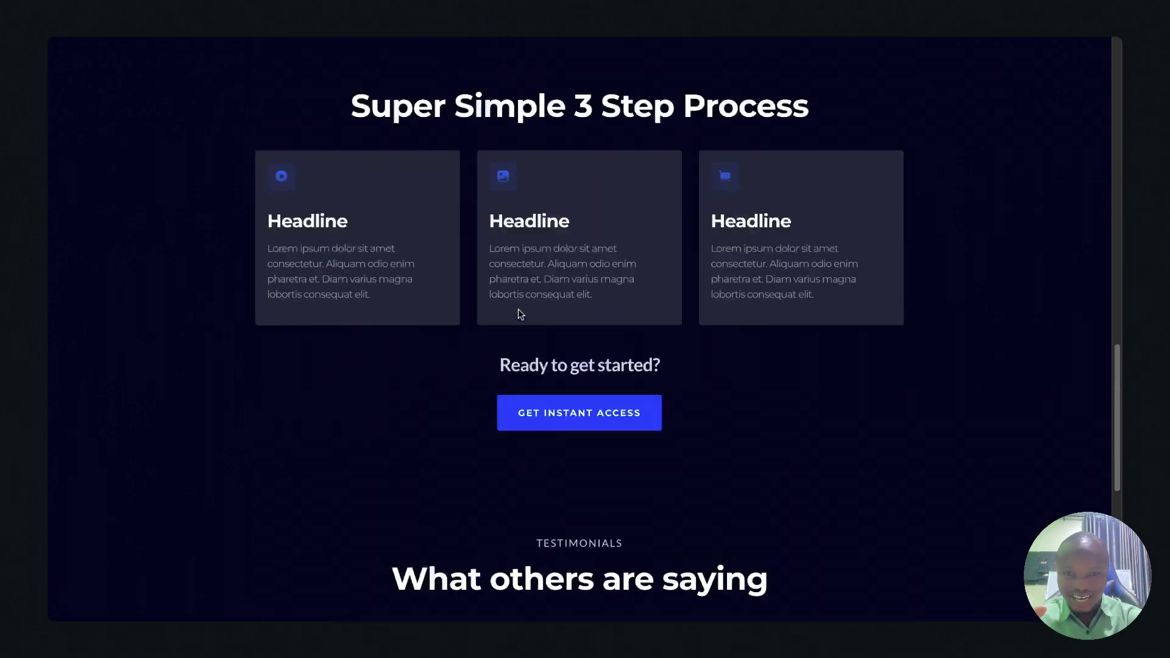
- Test the "Get instant access" button below the audience list in the preview, check the First Name field, and dismiss the popup form
click(566, 565)
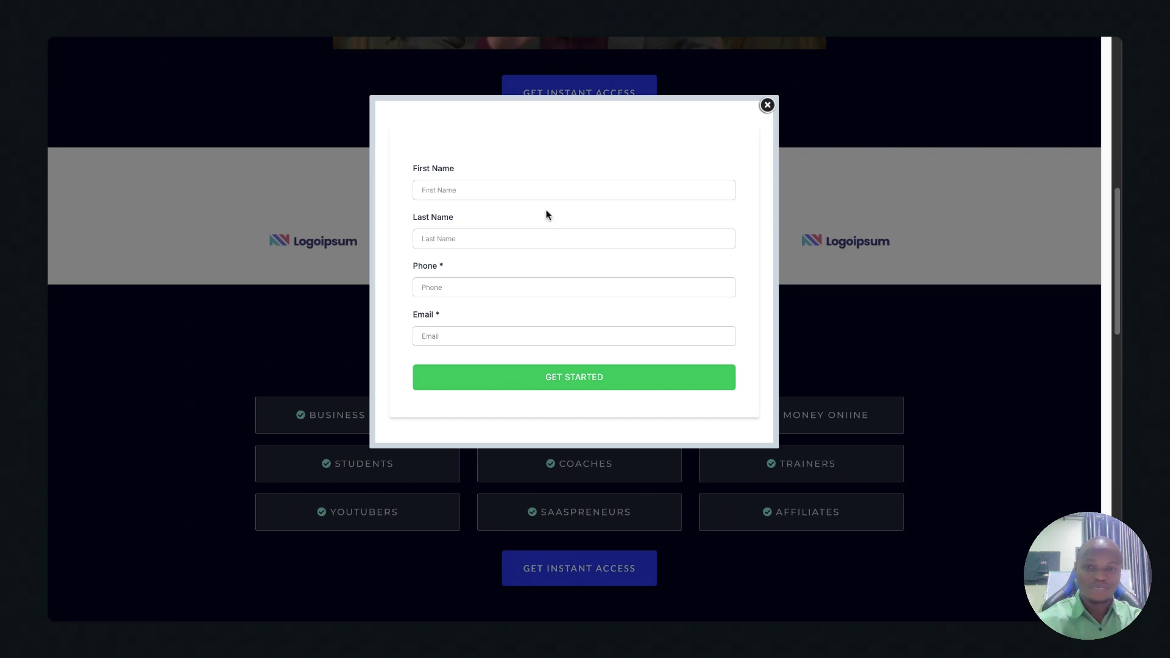
click(546, 191)
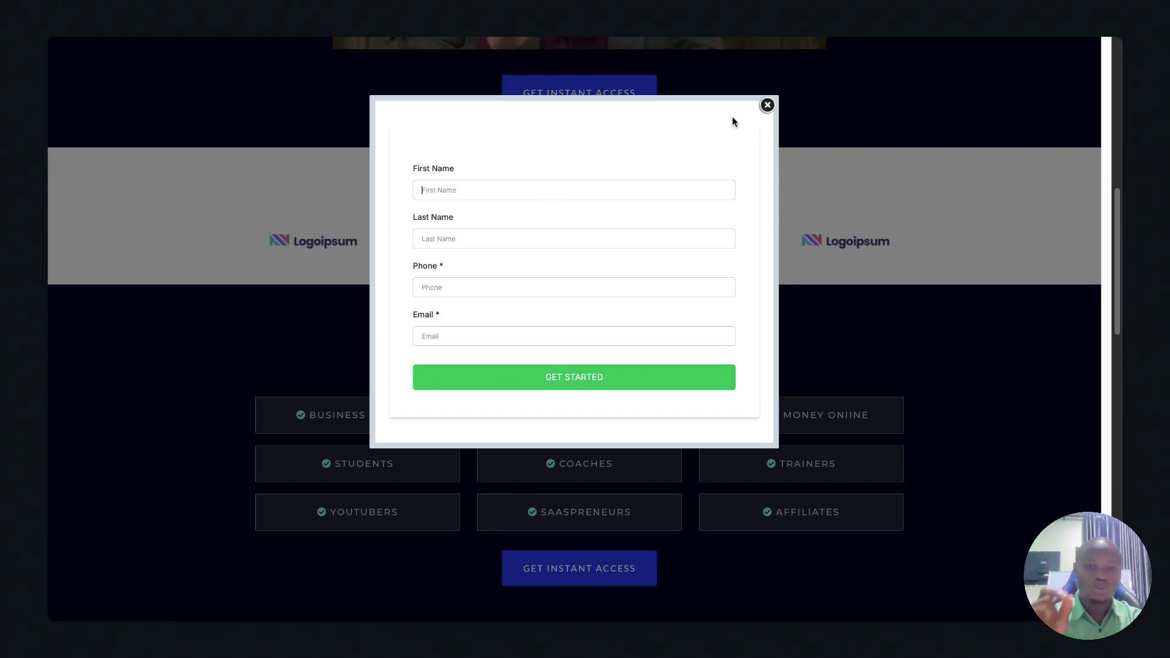
click(766, 106)
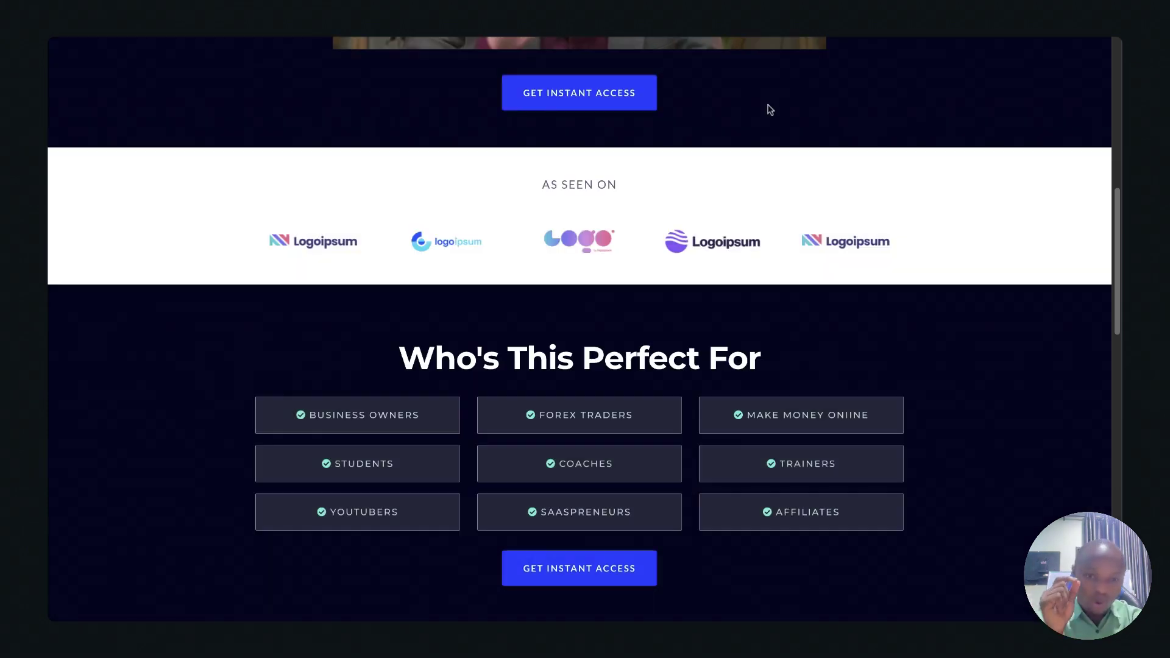
scroll(463, 377, up, 10)
scroll(463, 377, up, 2)
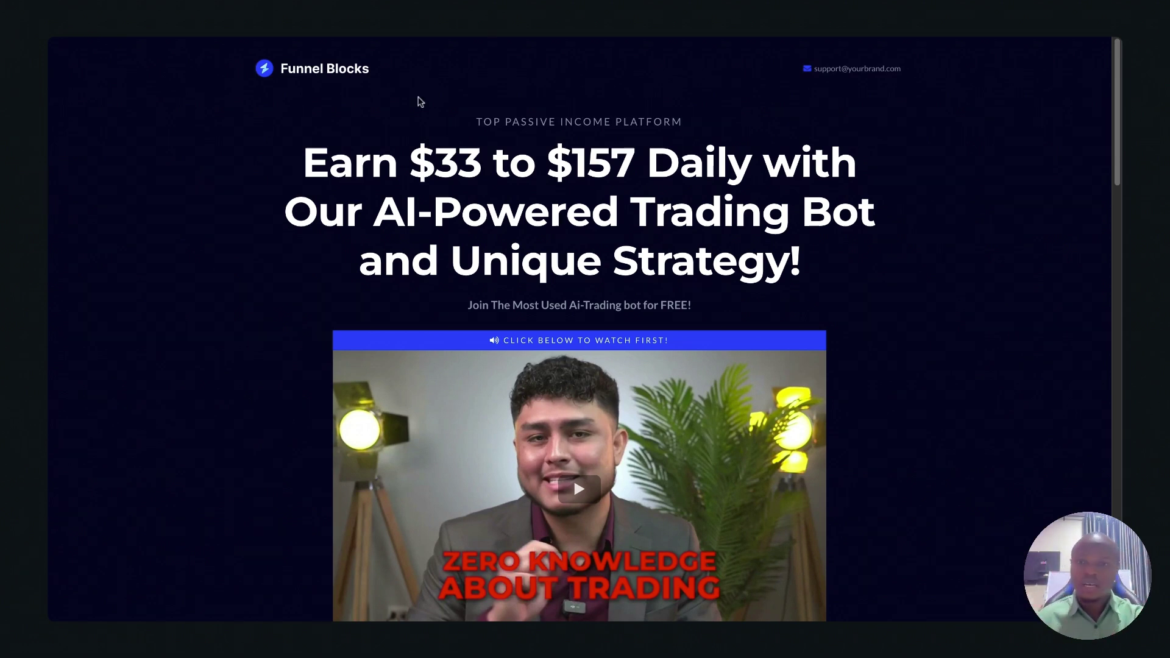
- Switch to the Google results for "gohighlevel", open the HighLevel website, and look through its feature descriptions
mouse_move(419, 40)
key(ctrl+w)
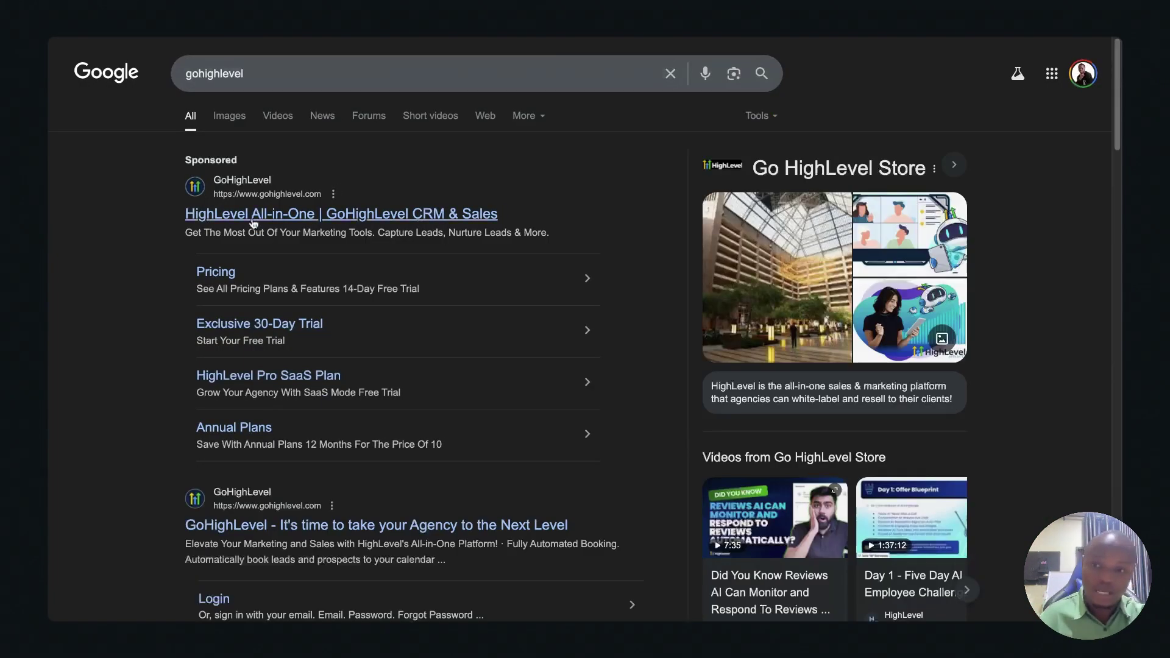
click(340, 274)
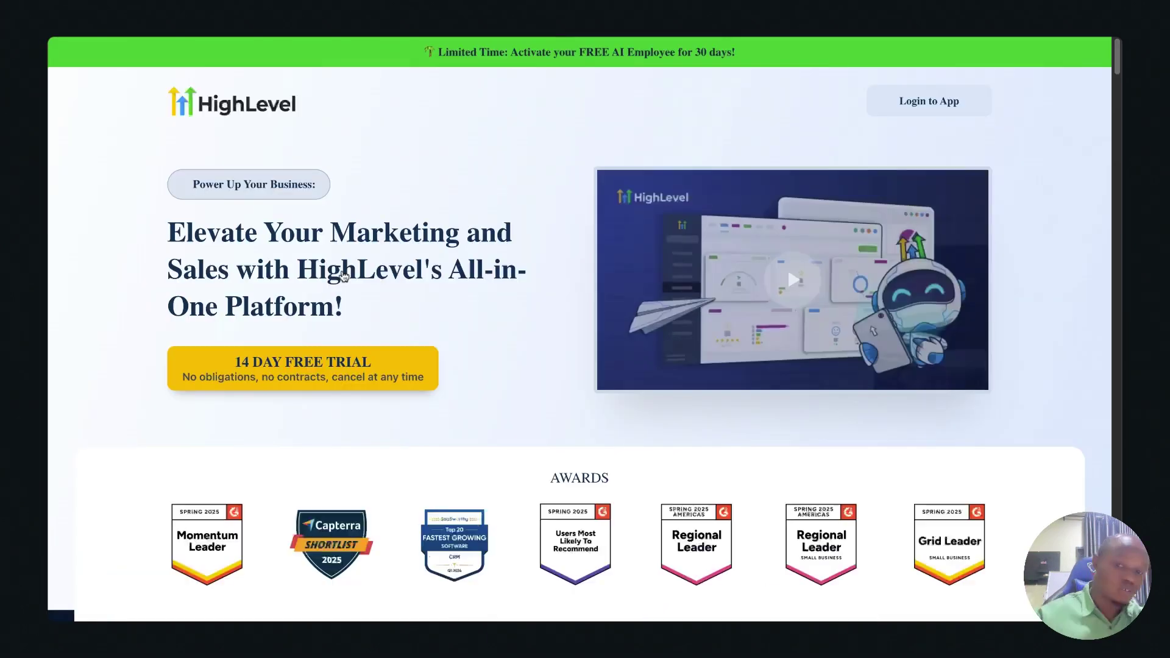
scroll(403, 453, down, 20)
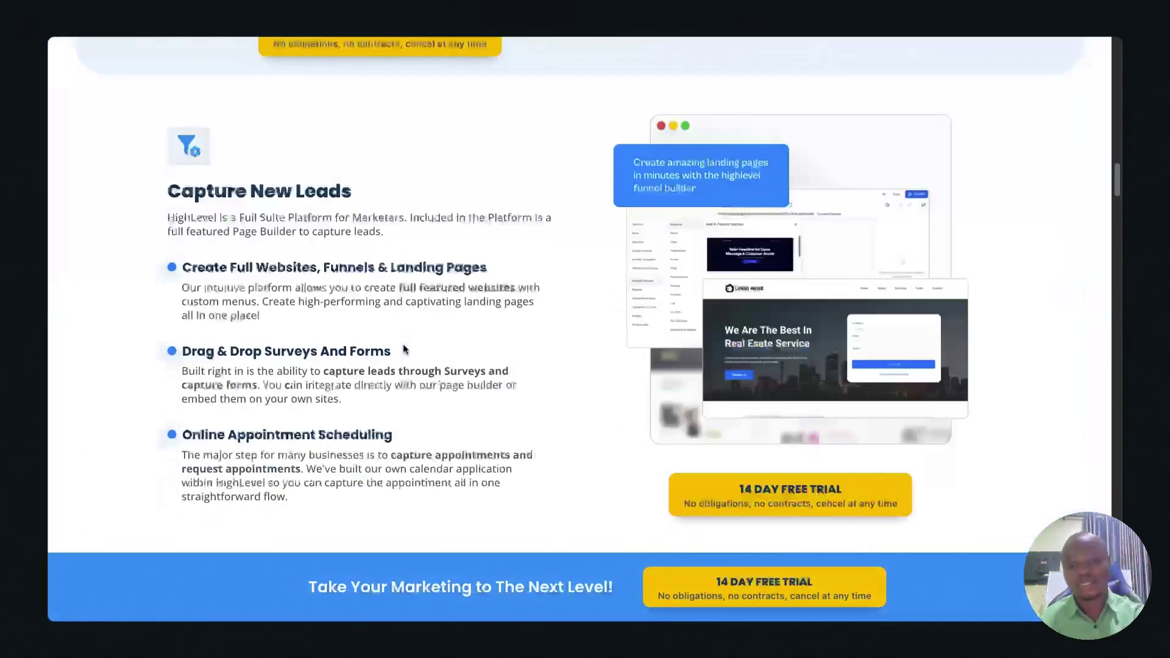
scroll(396, 340, down, 15)
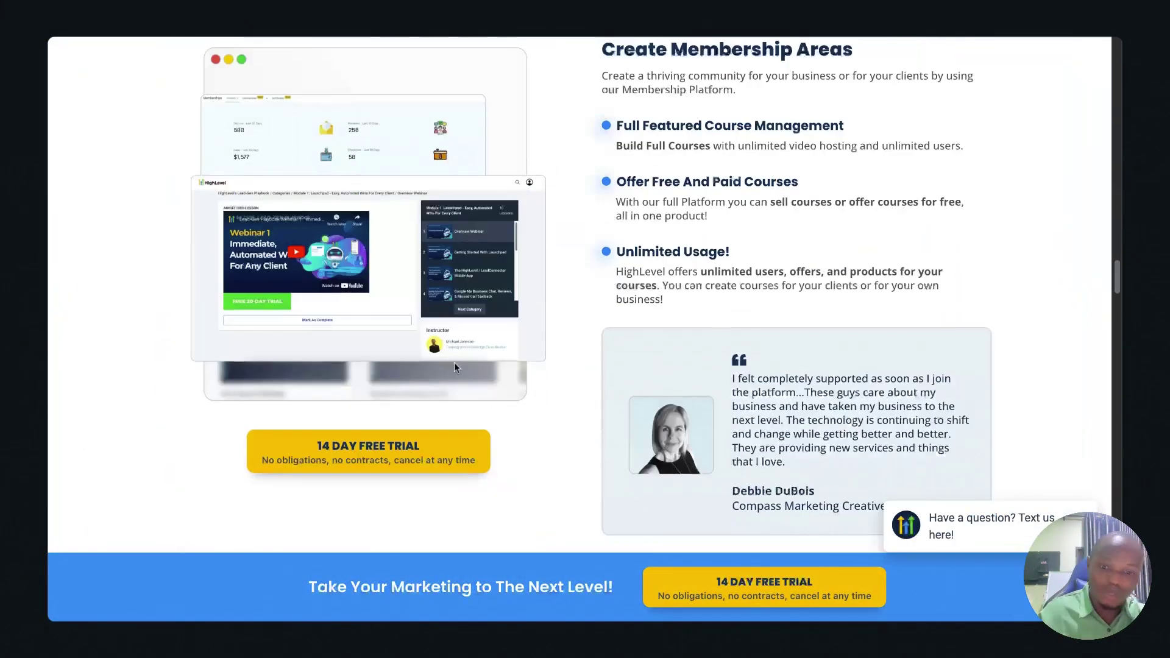
scroll(531, 449, up, 15)
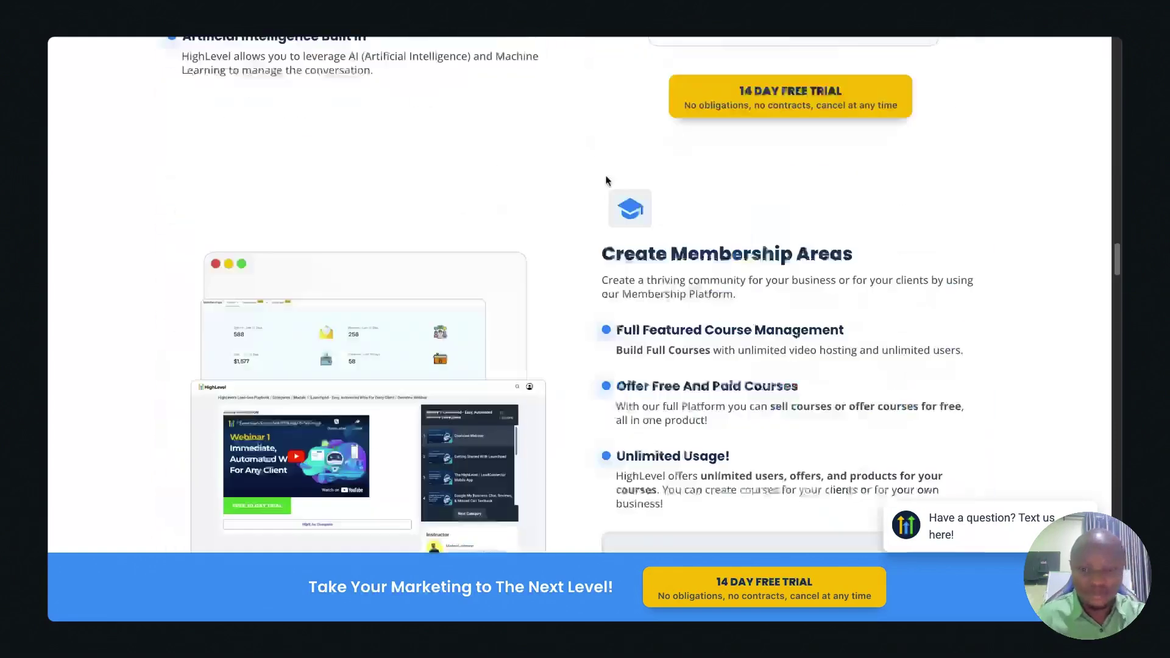
scroll(587, 184, up, 20)
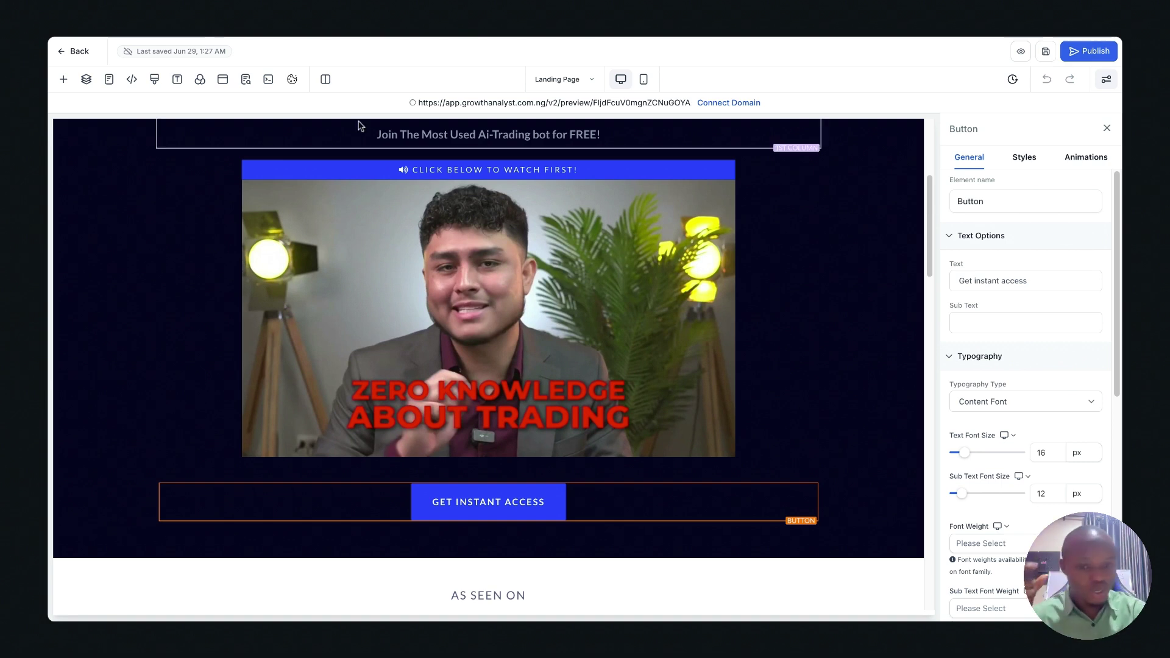
- Review the landing page in the editor and in the preview, dismissing the popup form to see the sections below the video
scroll(481, 332, up, 4)
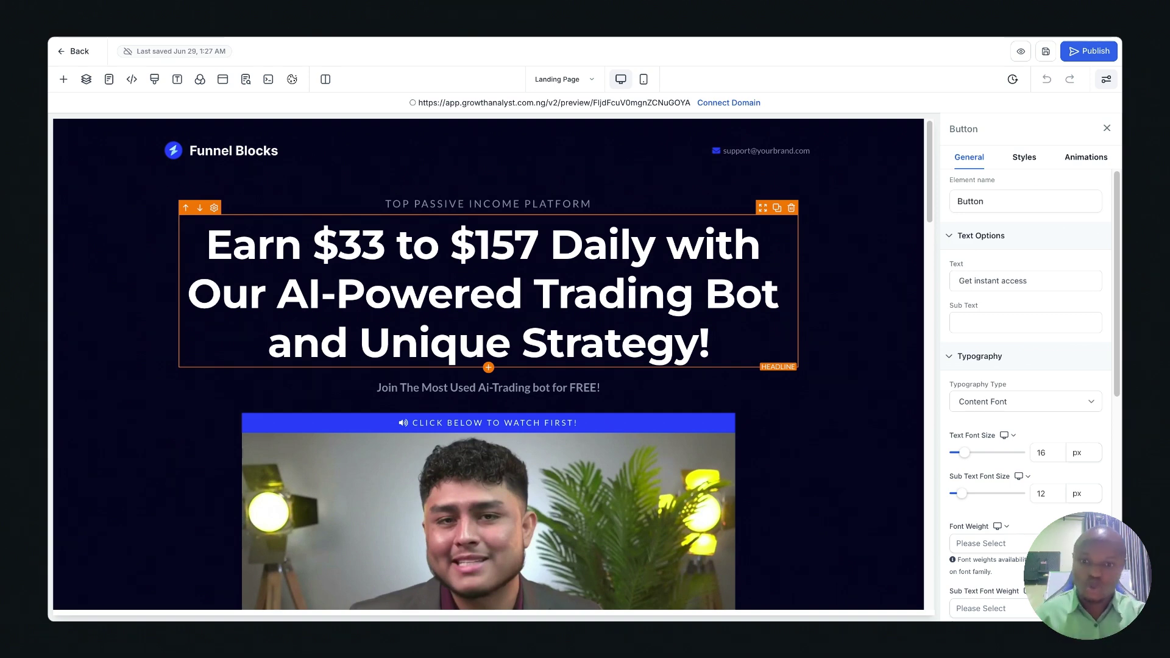
scroll(623, 356, down, 15)
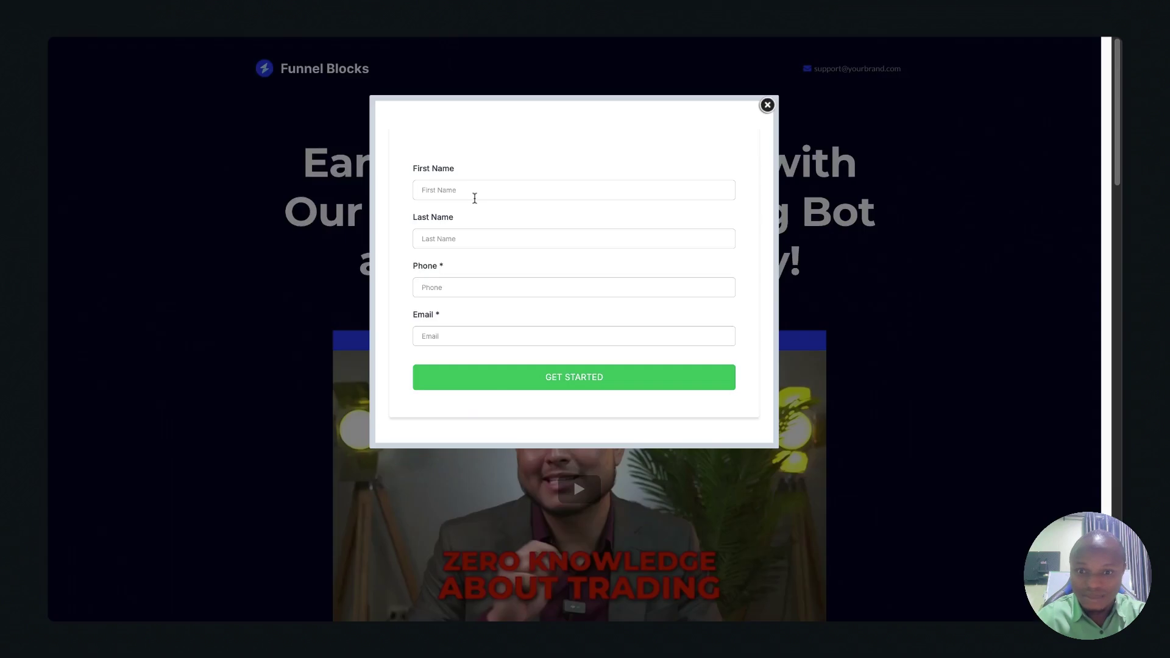
scroll(473, 196, down, 6)
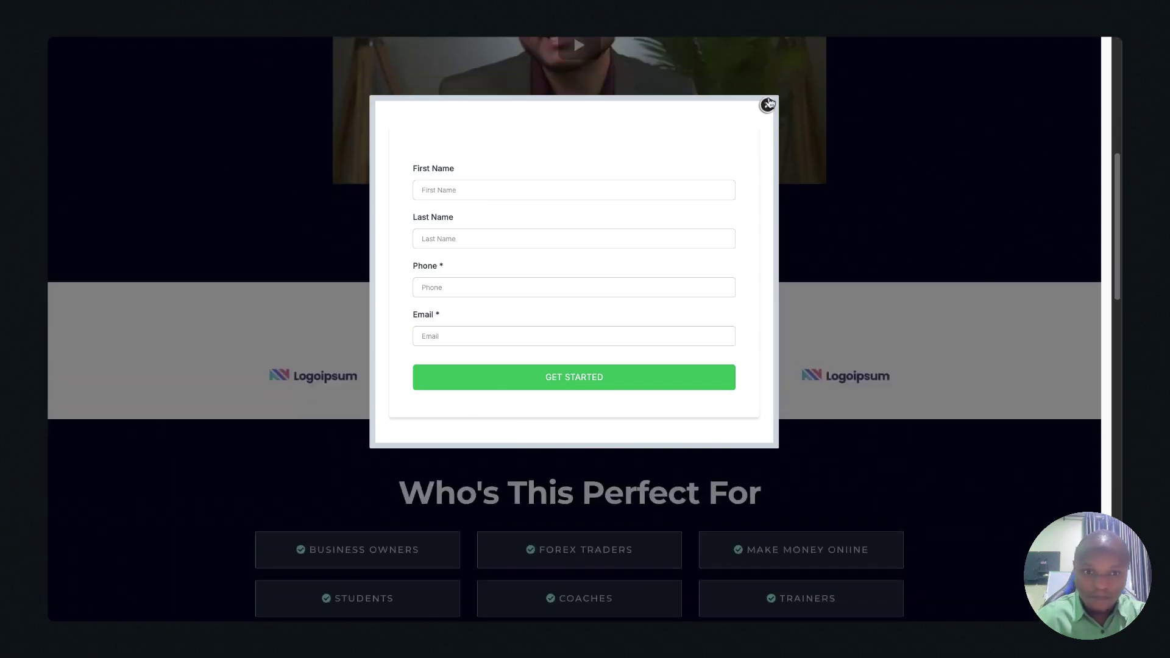
click(768, 104)
scroll(695, 243, down, 10)
scroll(684, 217, up, 10)
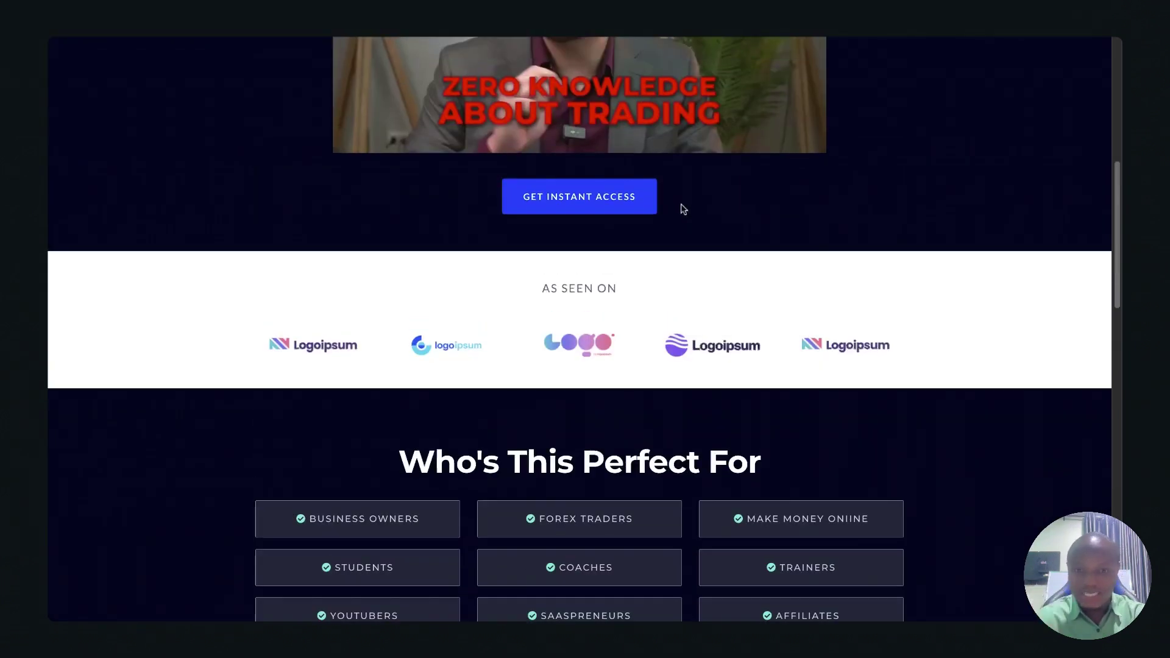
scroll(681, 201, up, 8)
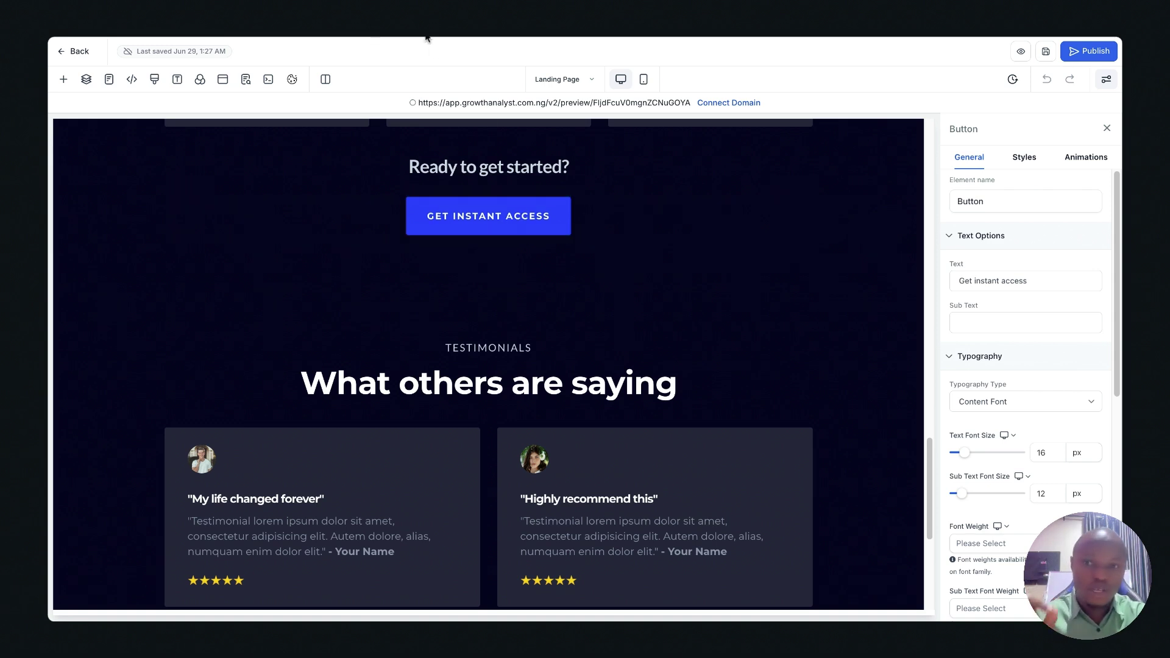
- Leave the page editor, review the landing page preview down to the testimonials, and check the forex broker copy in ChatGPT
click(82, 53)
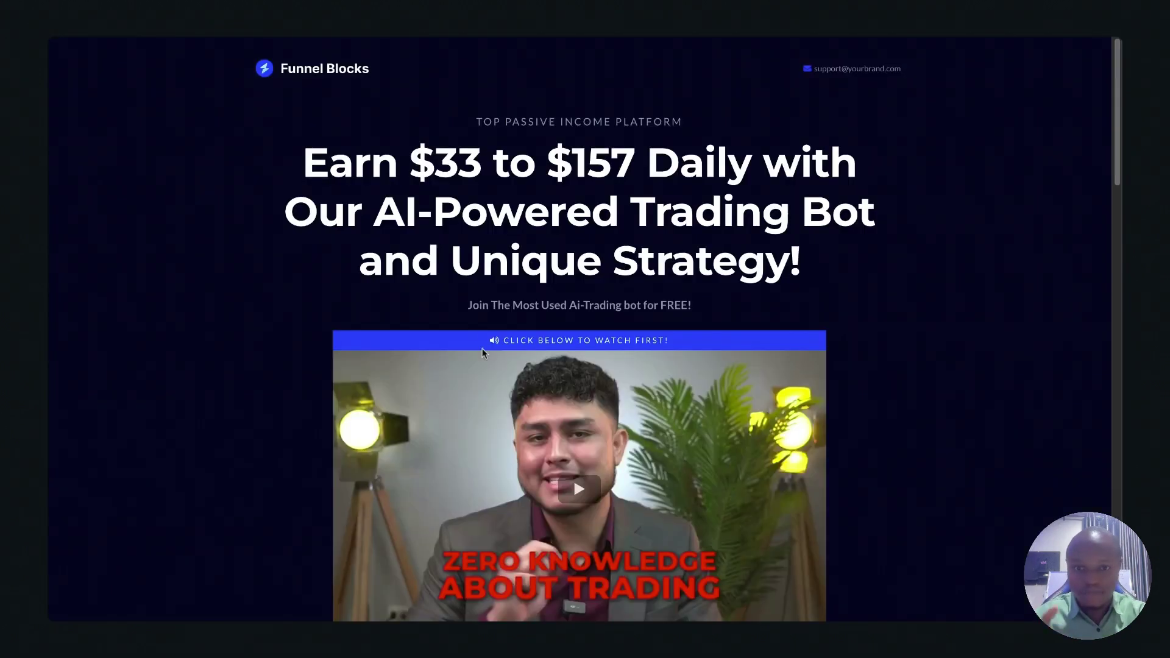
scroll(481, 348, down, 20)
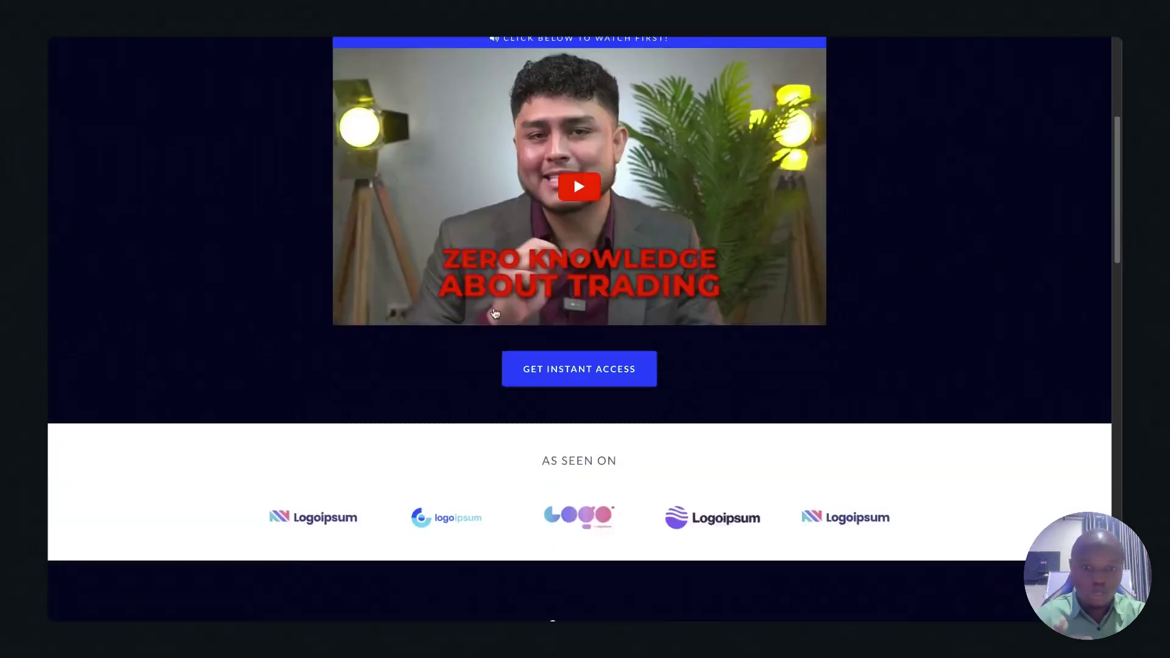
scroll(495, 310, down, 2)
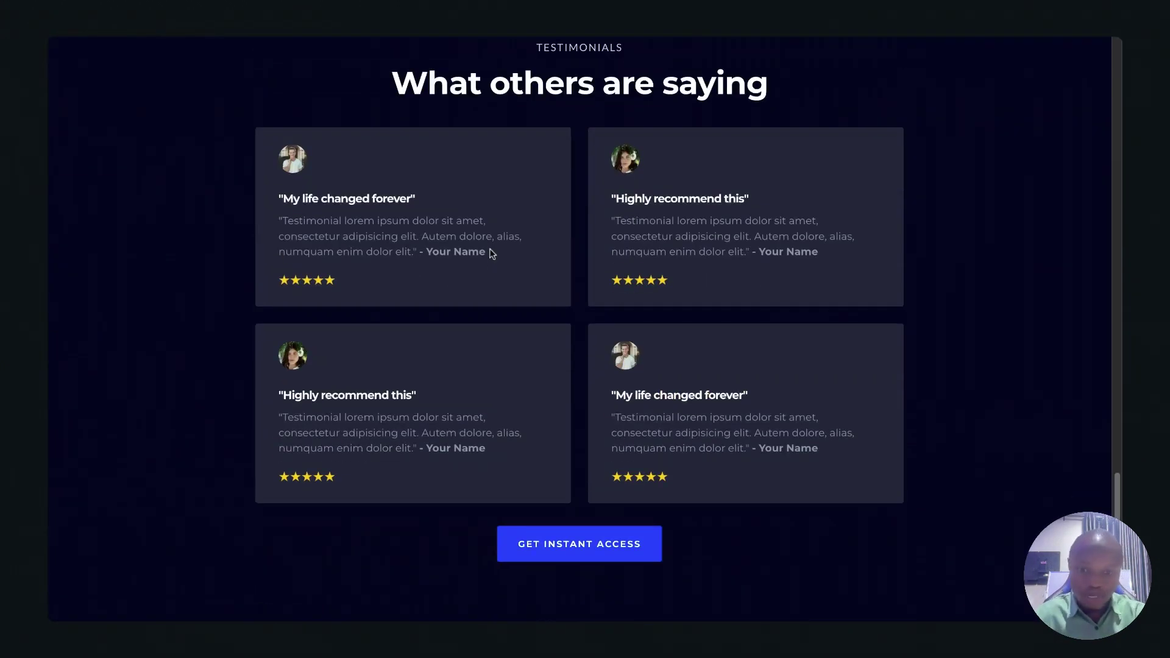
scroll(492, 253, up, 10)
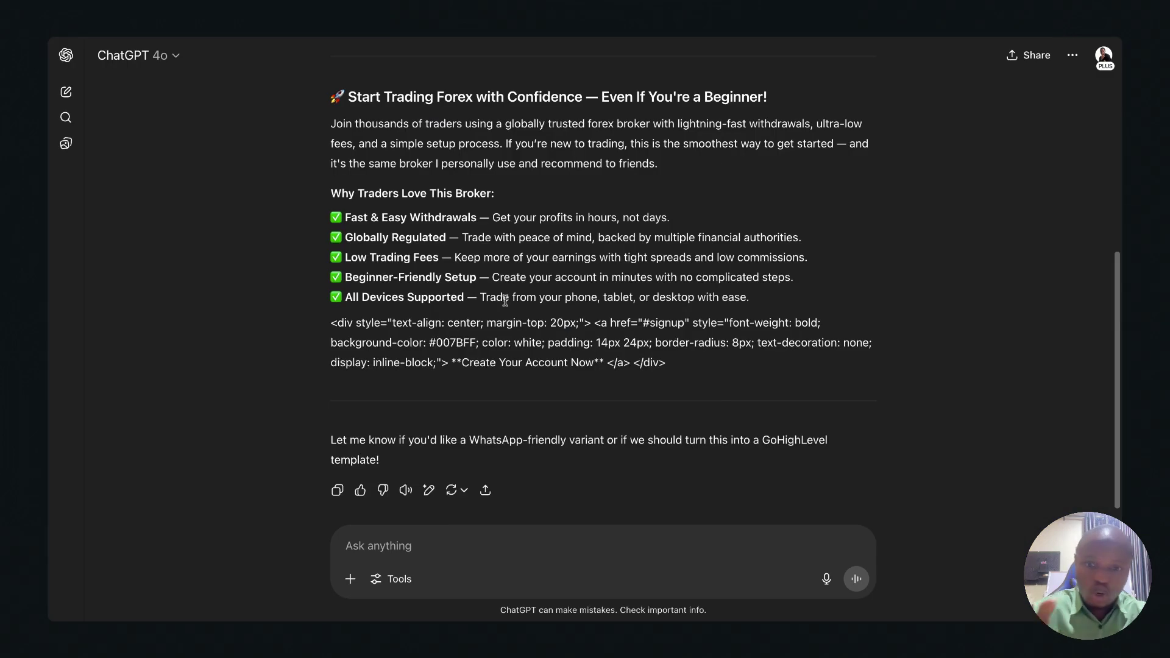
scroll(505, 299, up, 5)
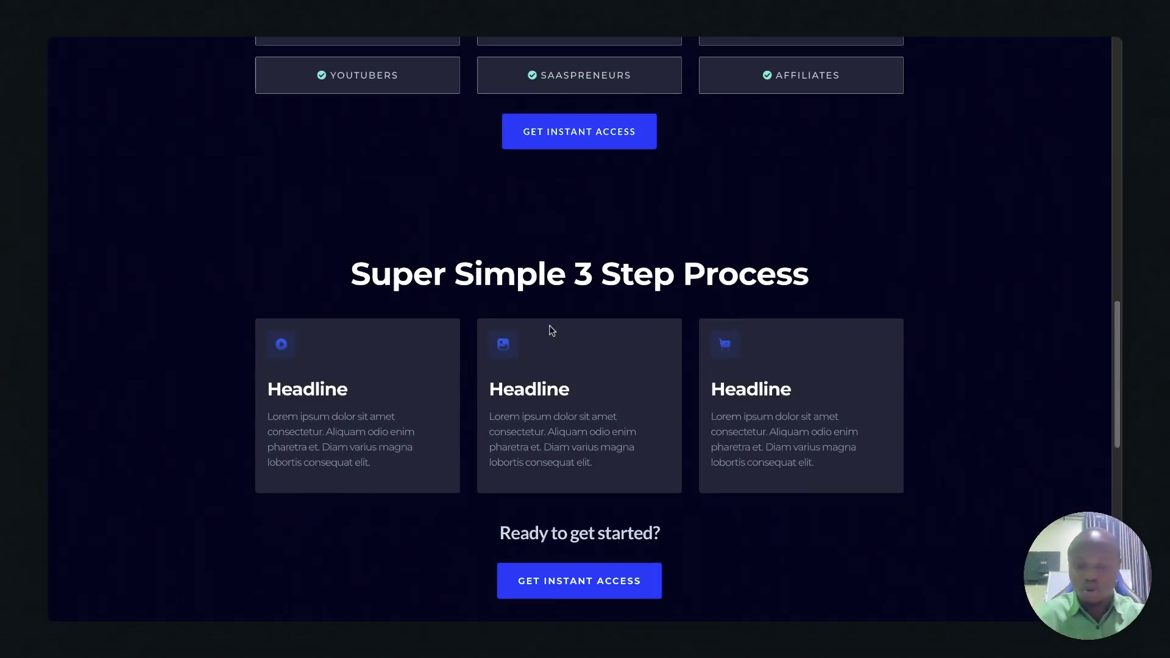
- Examine the placeholder headlines and text in the "Super Simple 3 Step Process" cards of the preview
scroll(552, 330, down, 4)
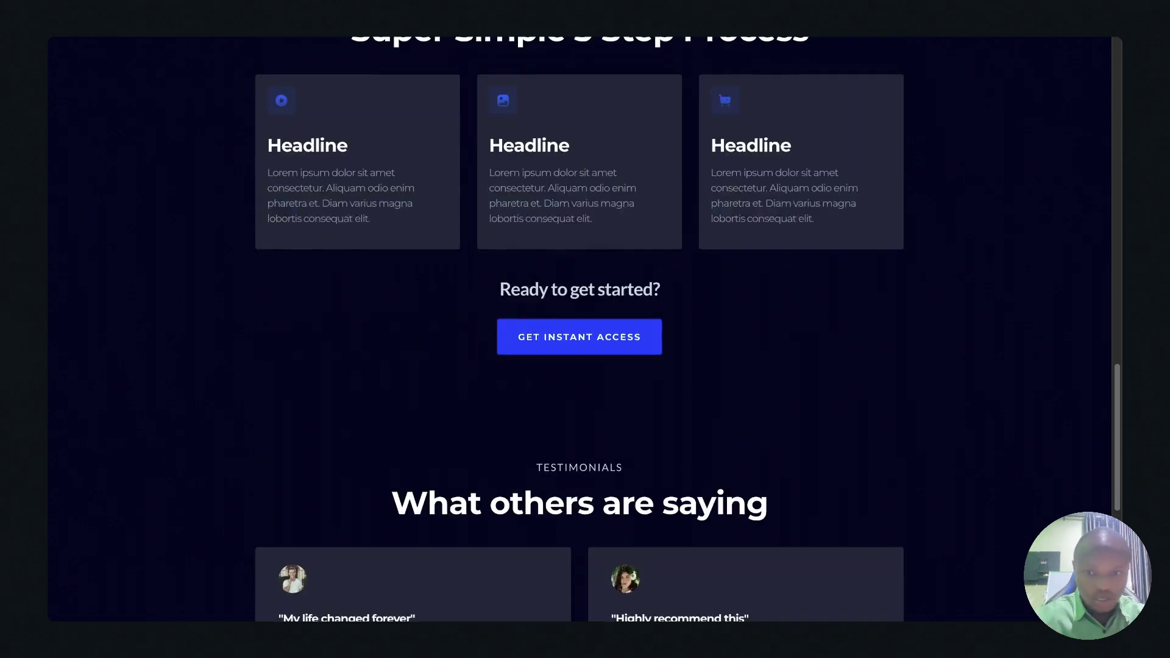
scroll(397, 426, up, 5)
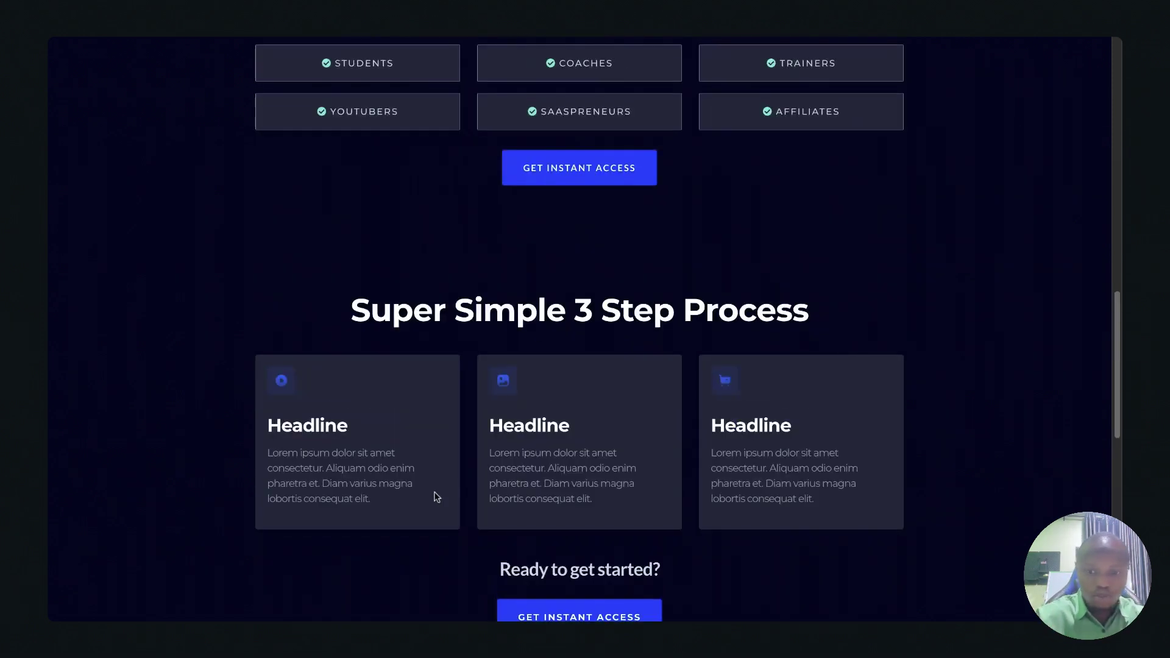
drag(371, 498, 315, 413)
click(315, 412)
drag(577, 483, 519, 417)
scroll(564, 399, down, 3)
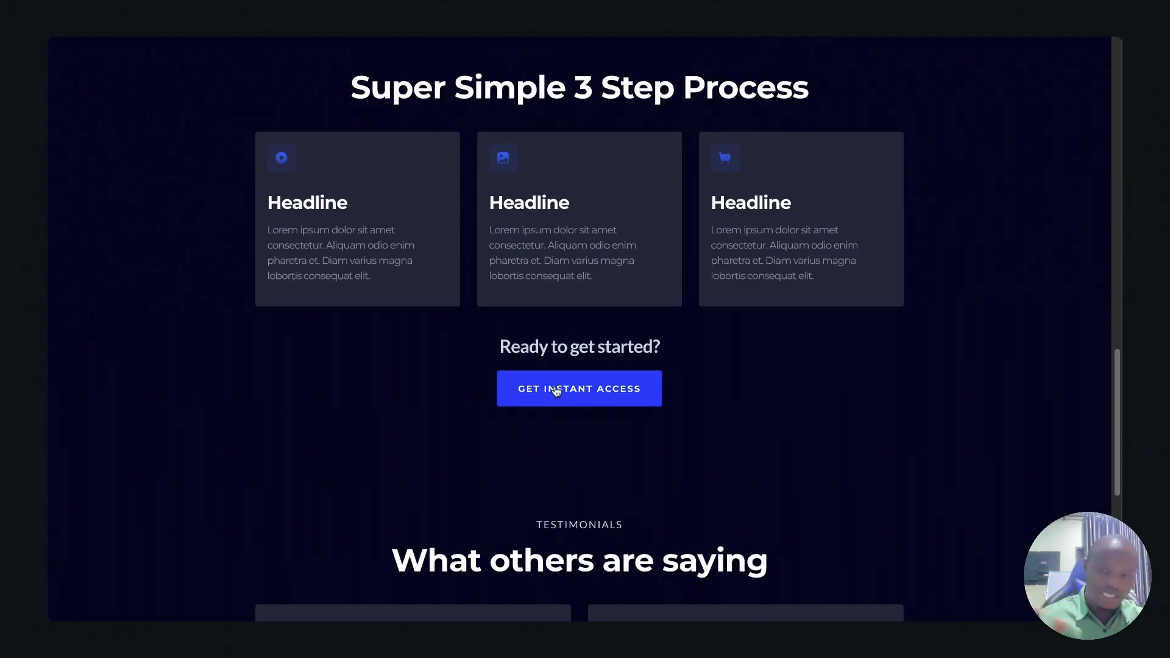